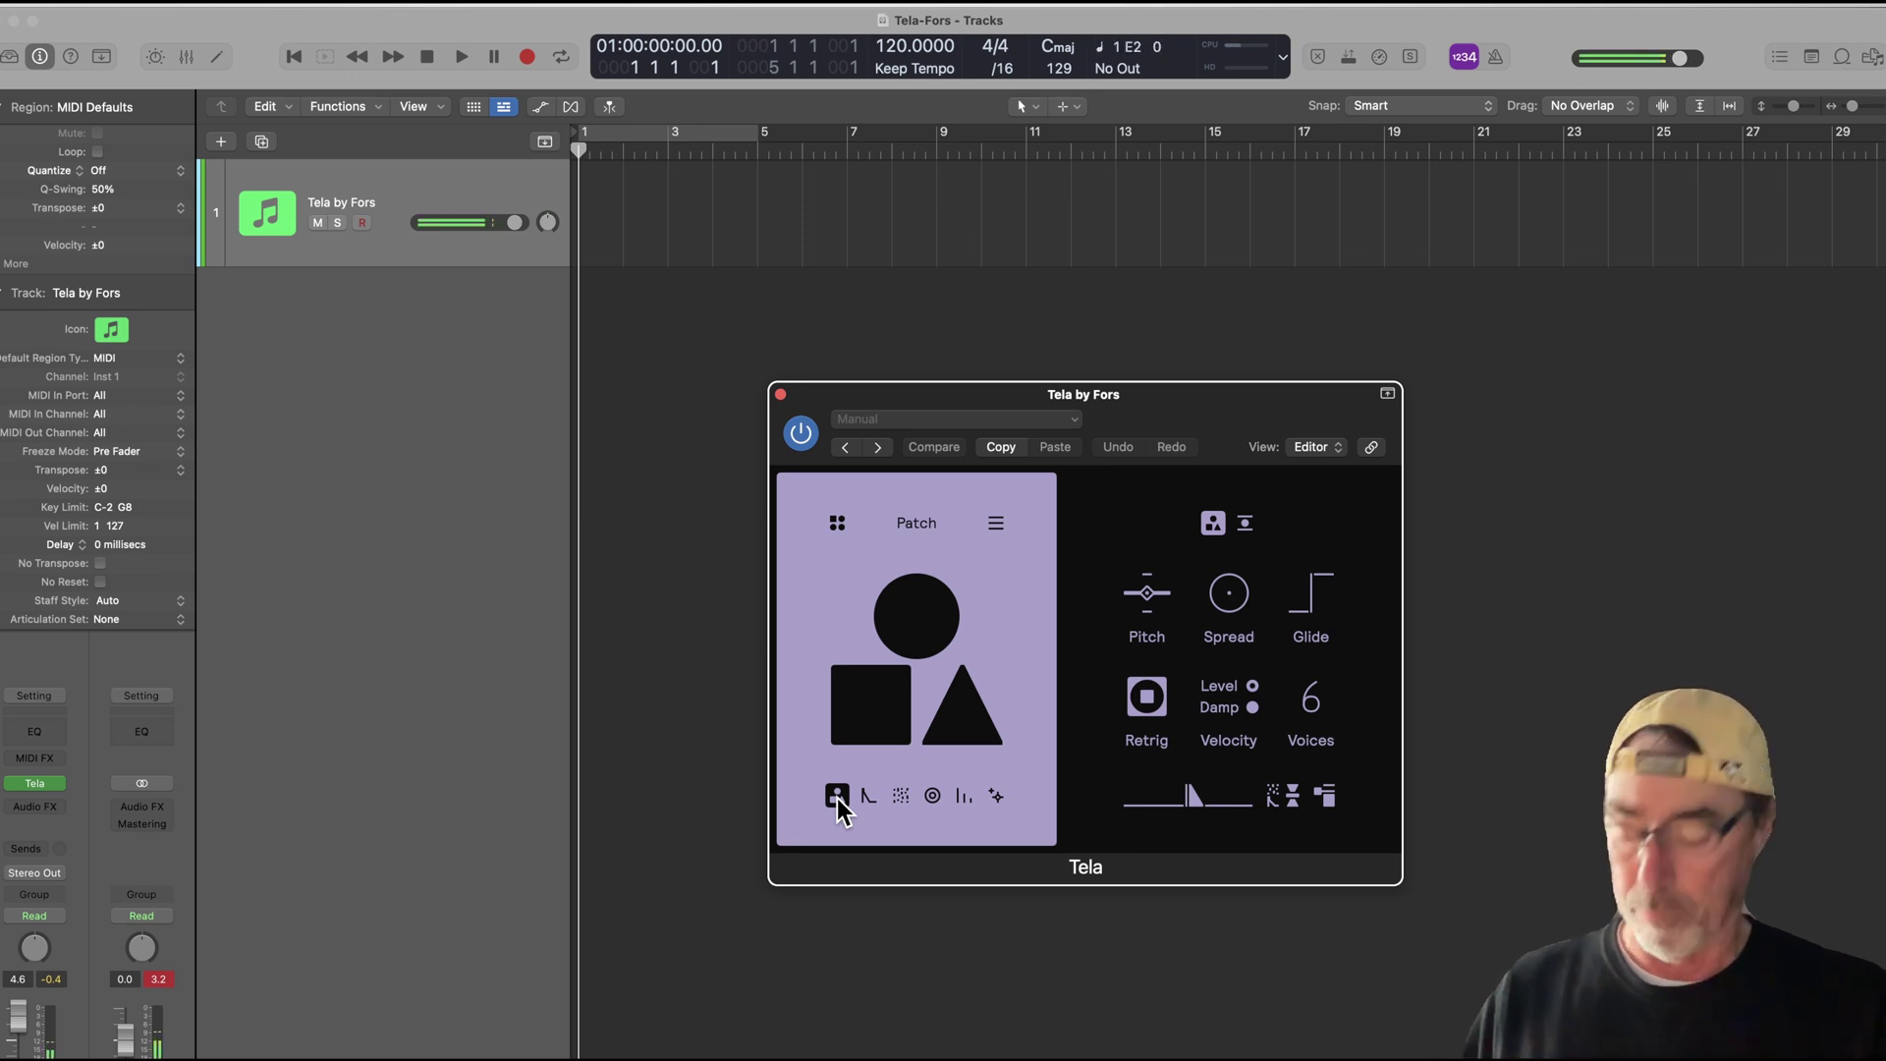
Look through the Fors preset list and the Impulse, Grain, Tonality, Contour and Space pages, ending back on Patch
left_click(995, 523)
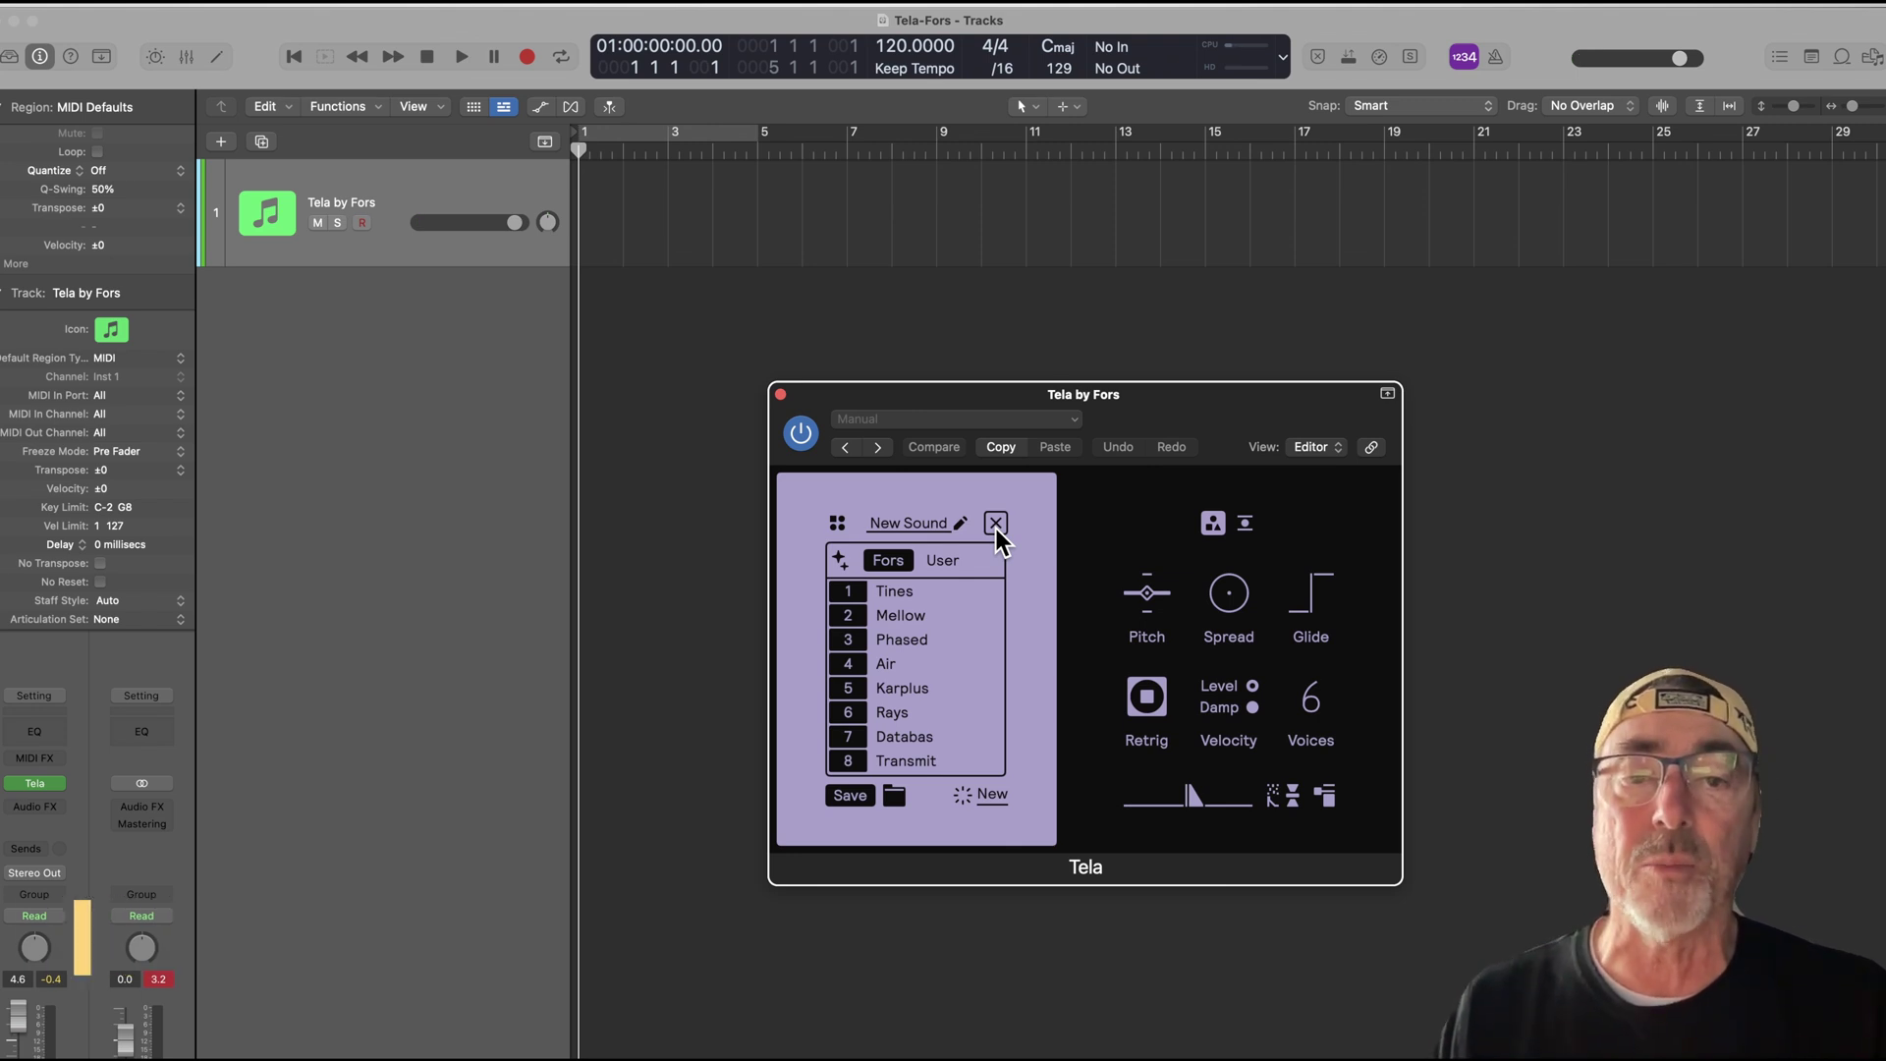
left_click(995, 524)
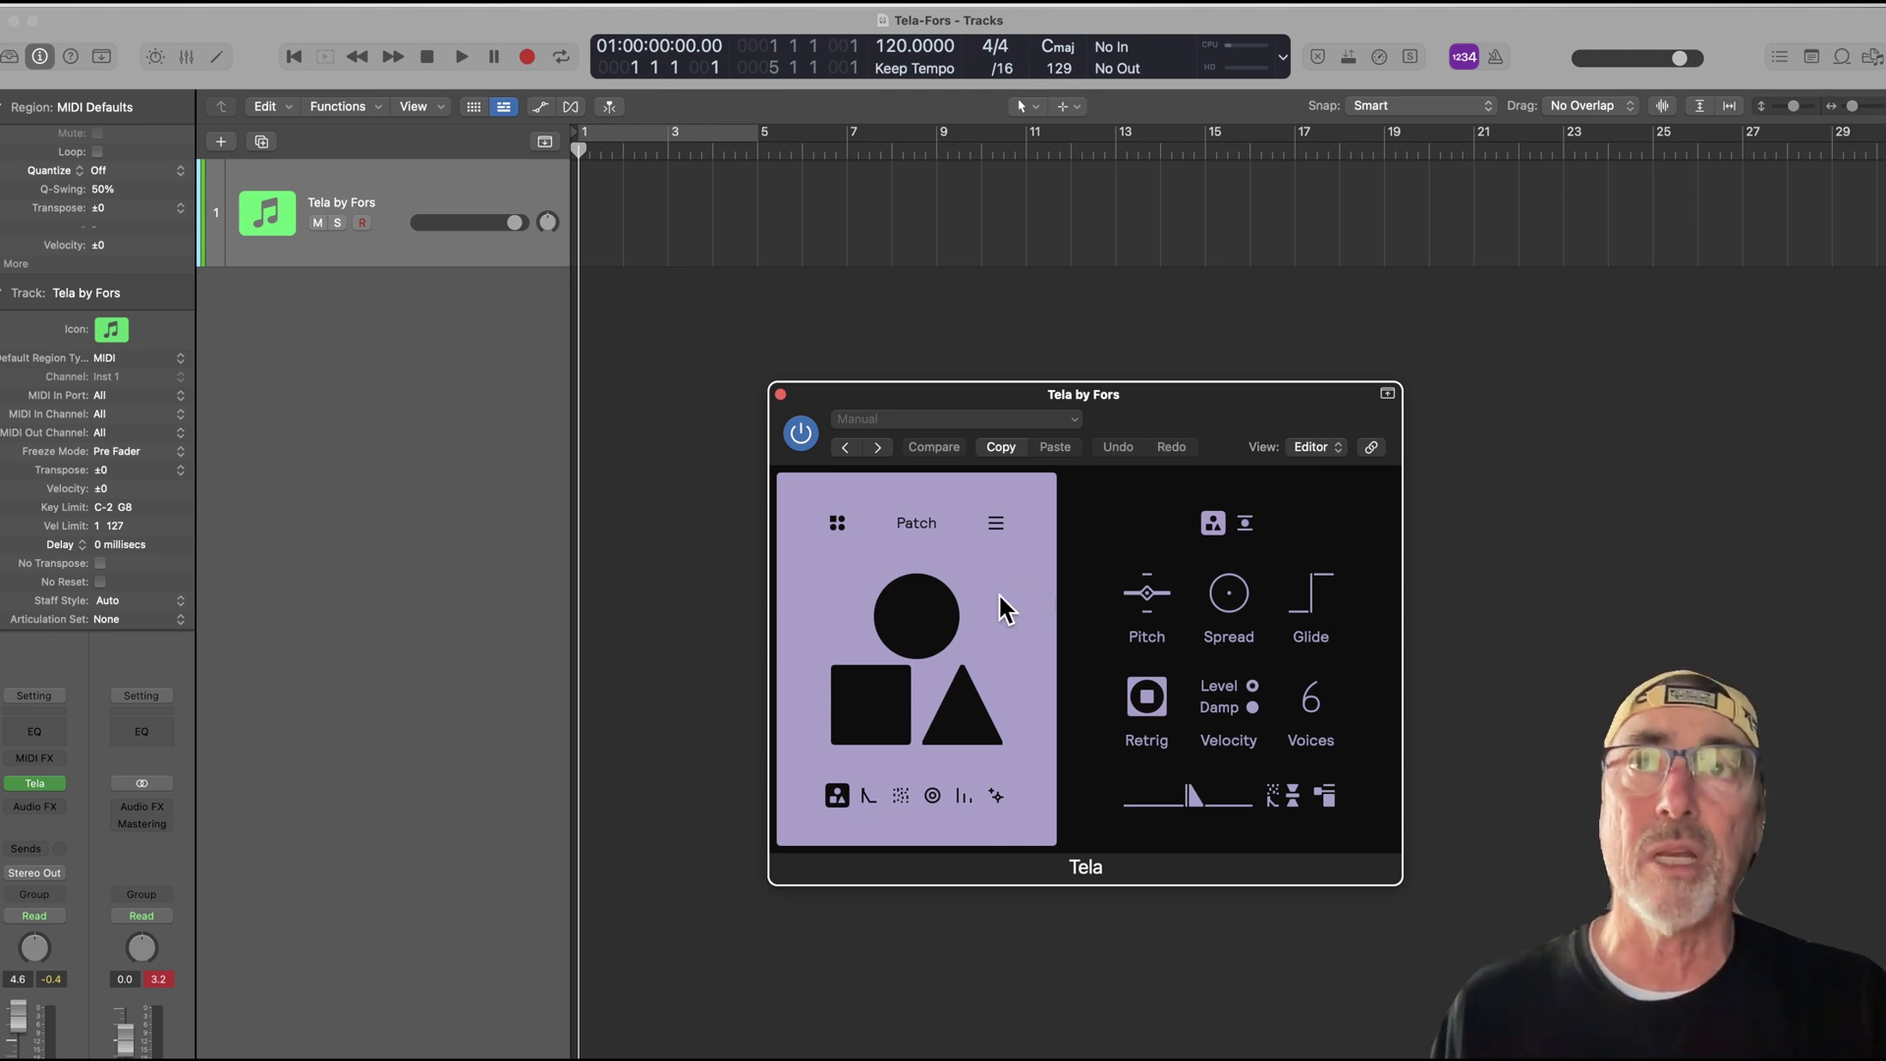
left_click(870, 794)
left_click(906, 793)
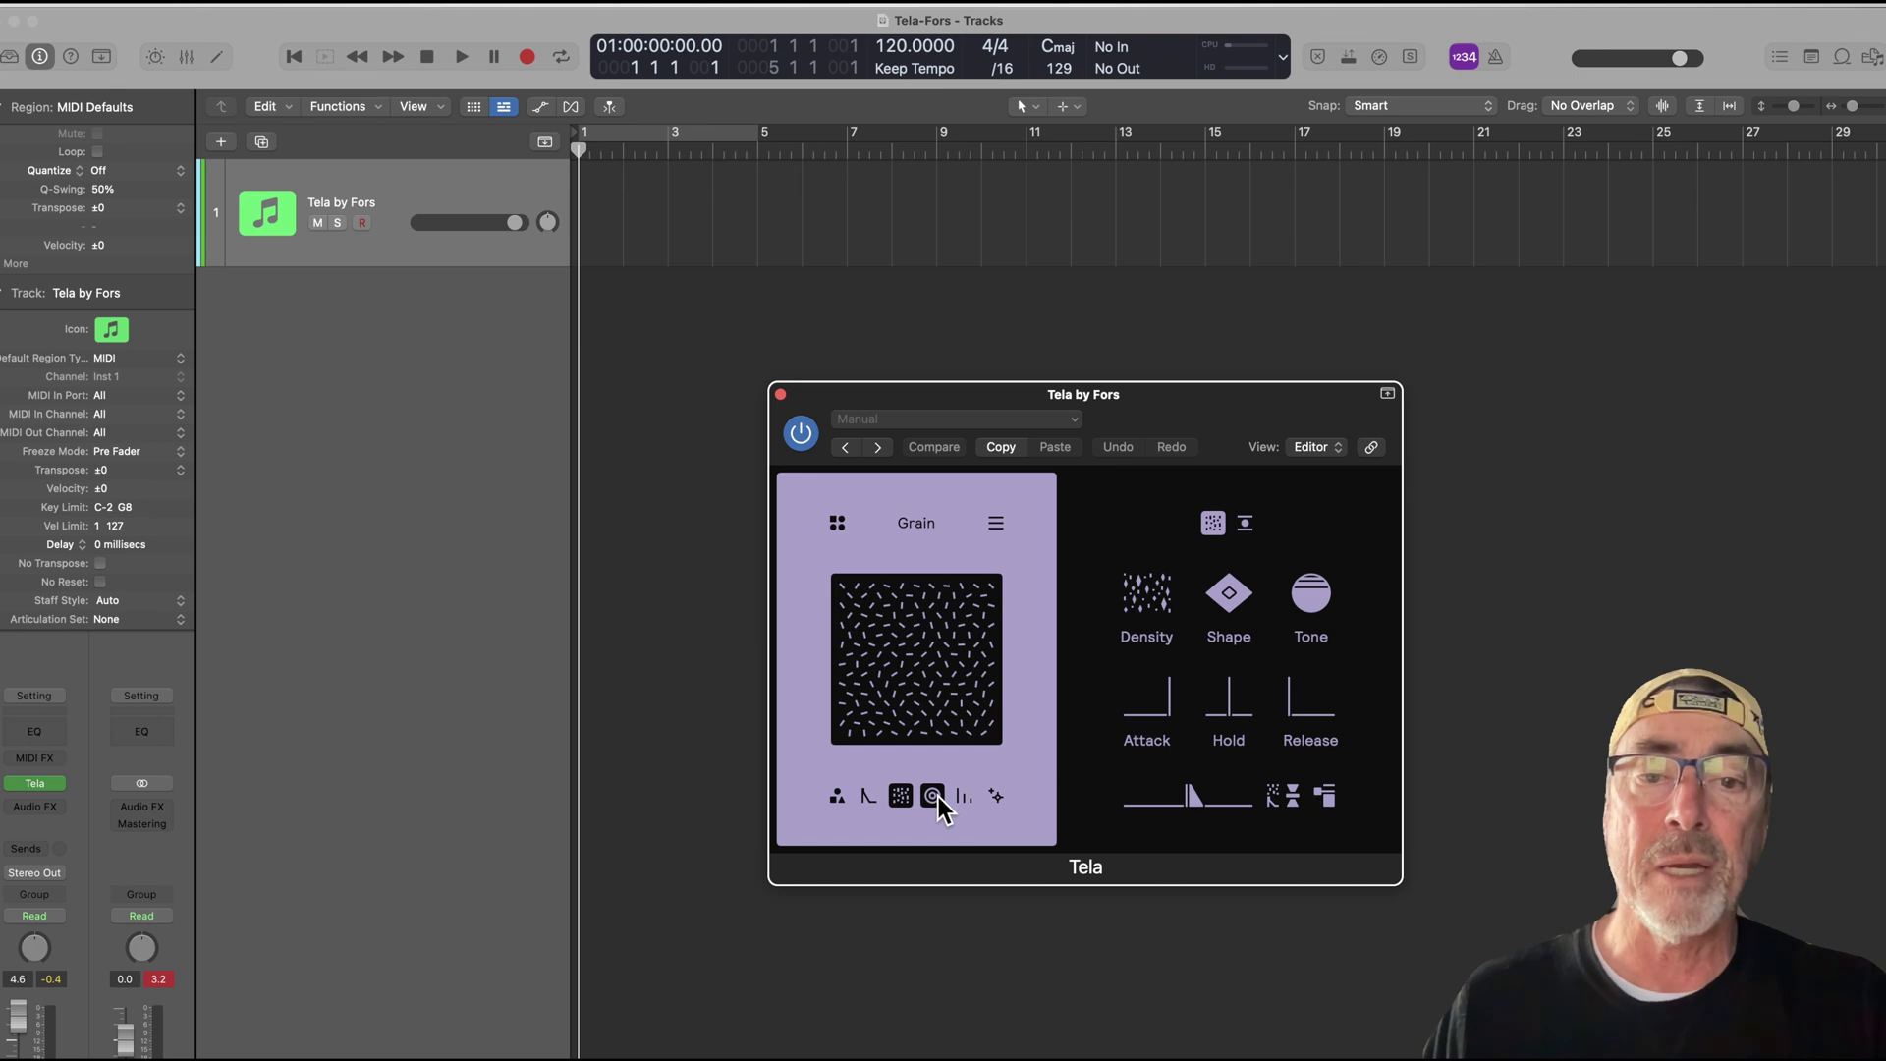
left_click(935, 796)
left_click(963, 797)
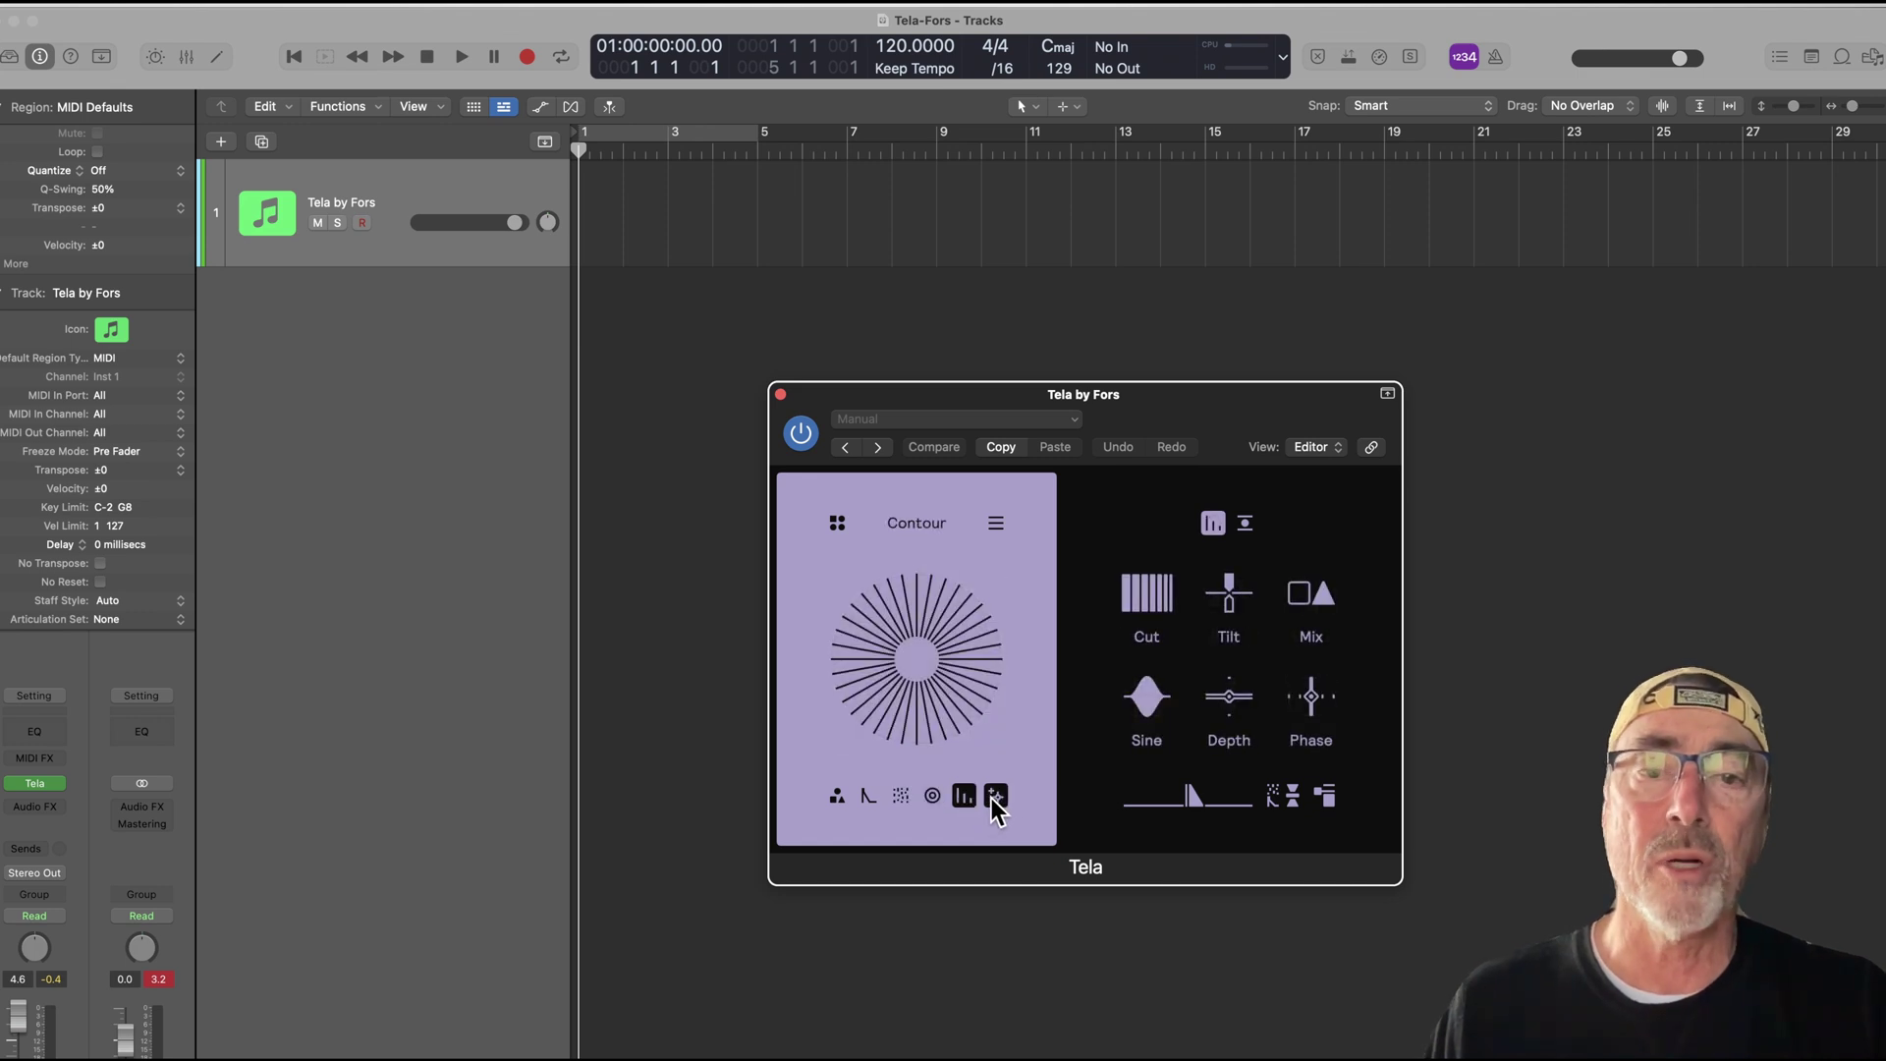
left_click(993, 797)
left_click(834, 798)
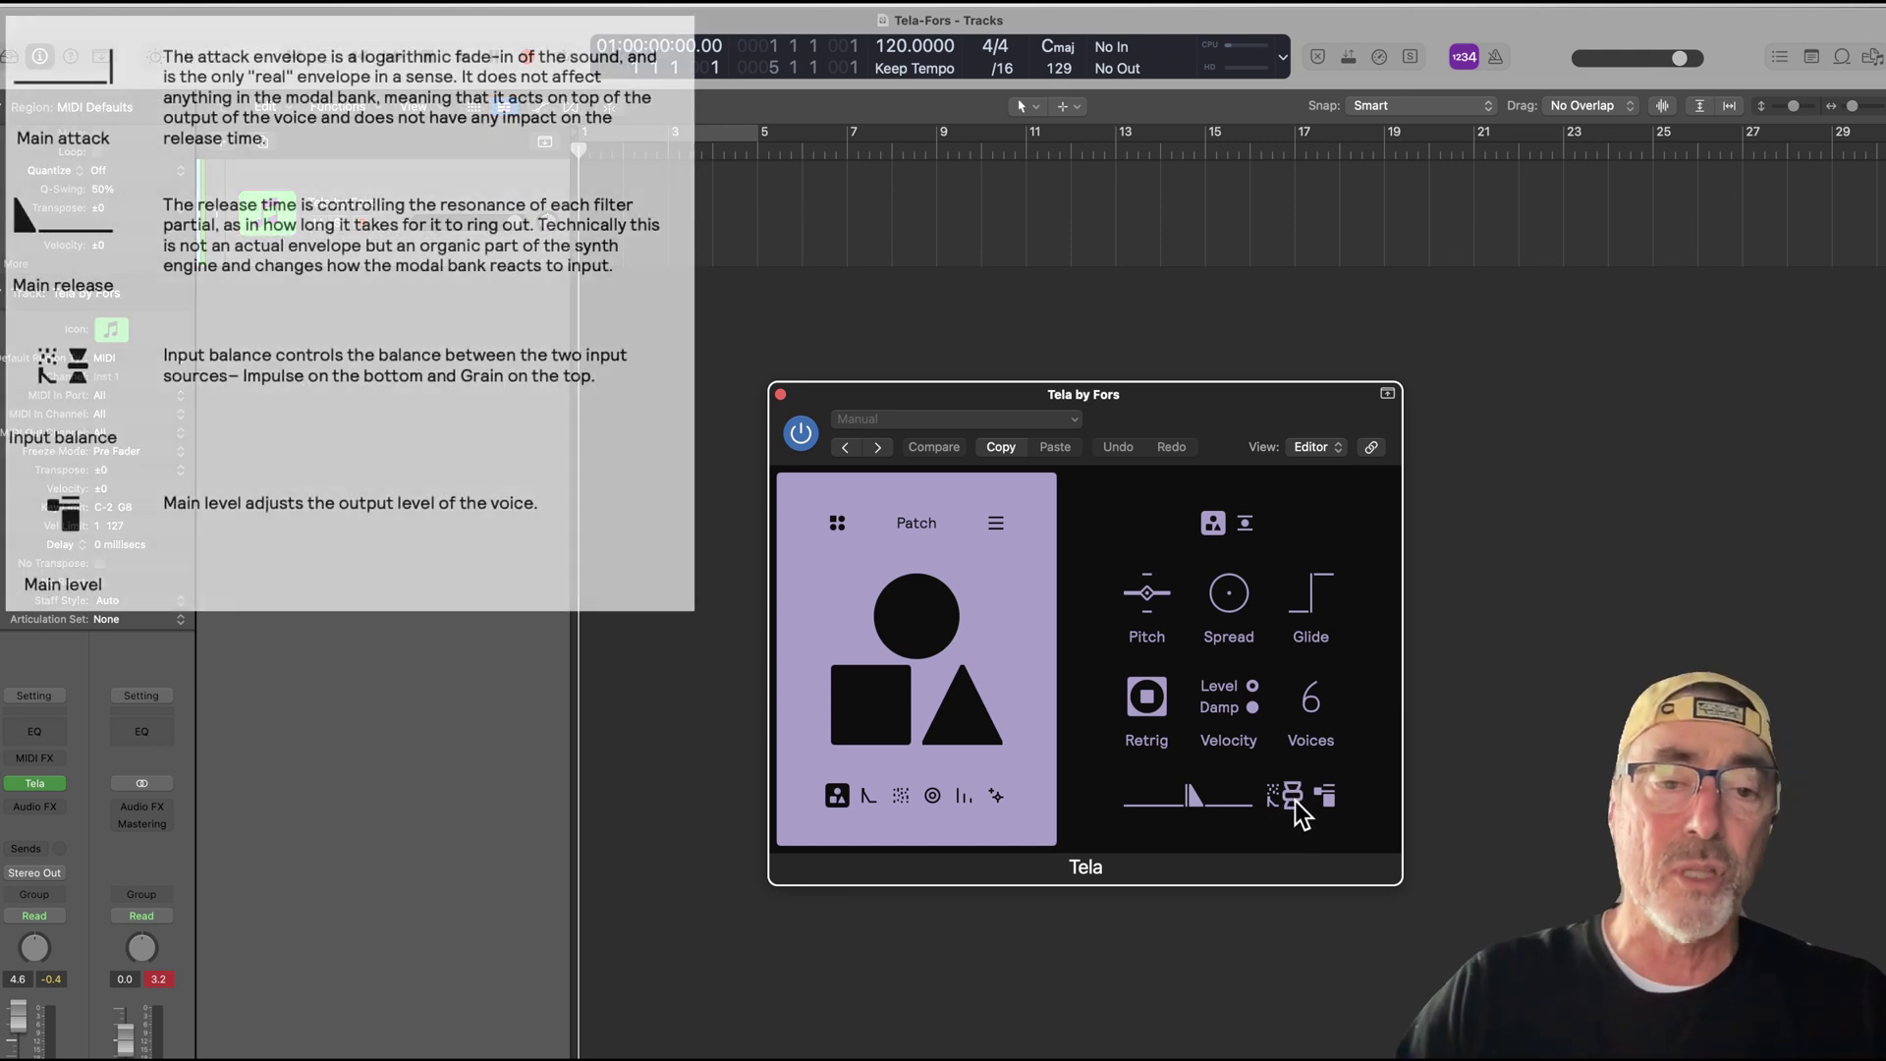
Try the input balance and transpose the patch's Pitch up to 48.00 before resetting it to 0.00
left_click_drag(1293, 797, 1294, 790)
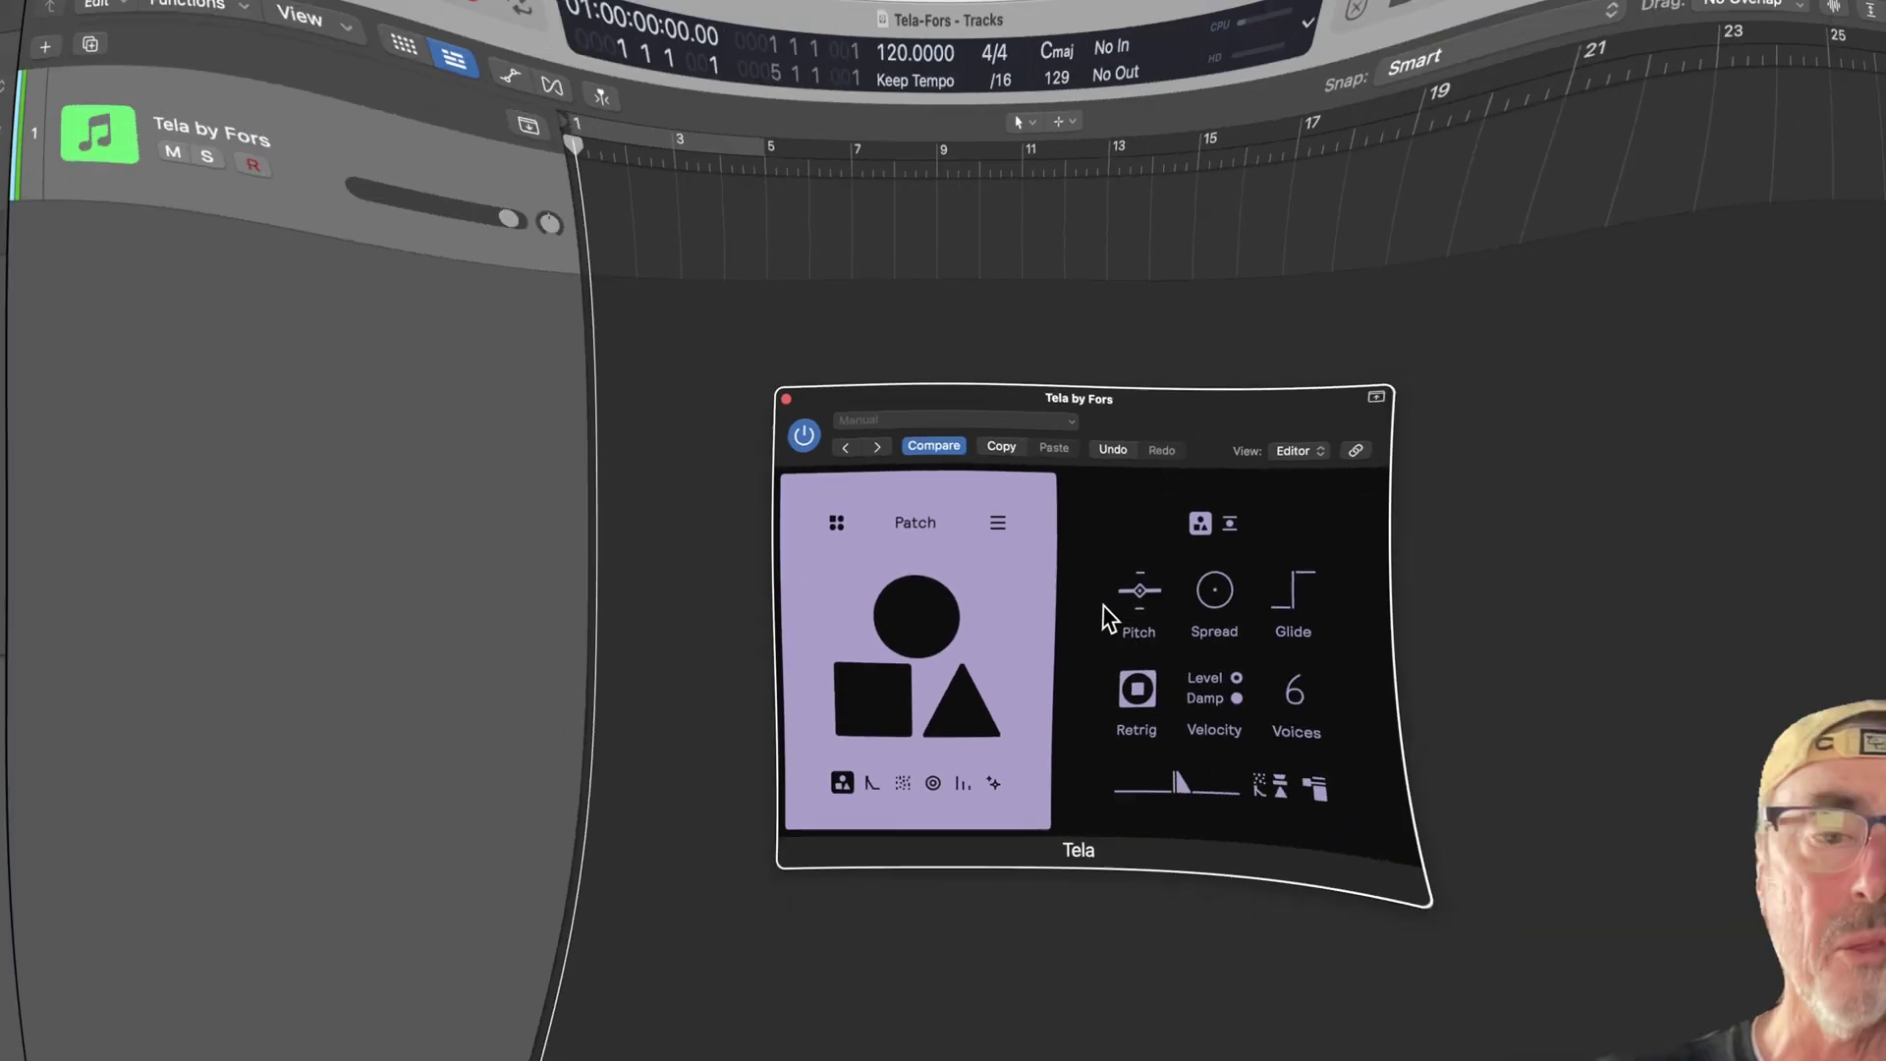
mouse_move(1151, 614)
left_mouse_down()
mouse_move(1151, 658)
mouse_move(1151, 609)
left_mouse_up()
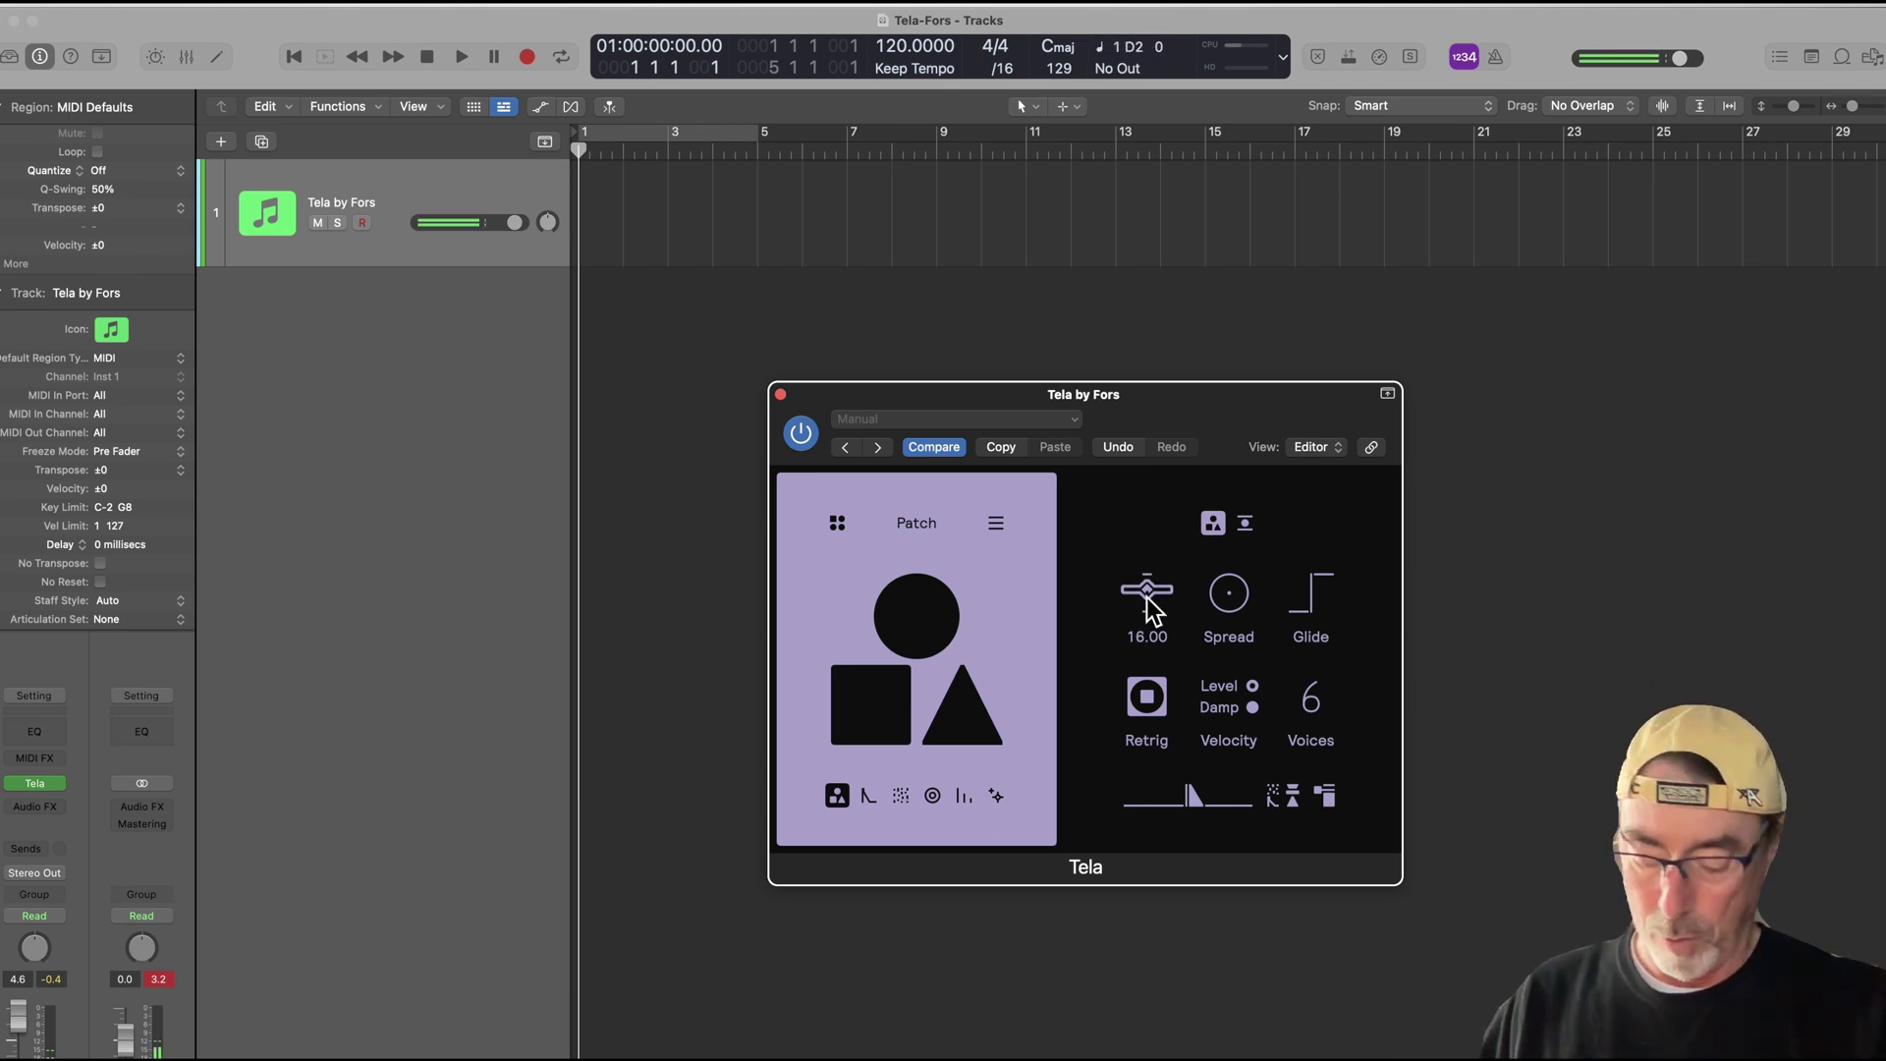
left_click_drag(1151, 609, 1151, 590)
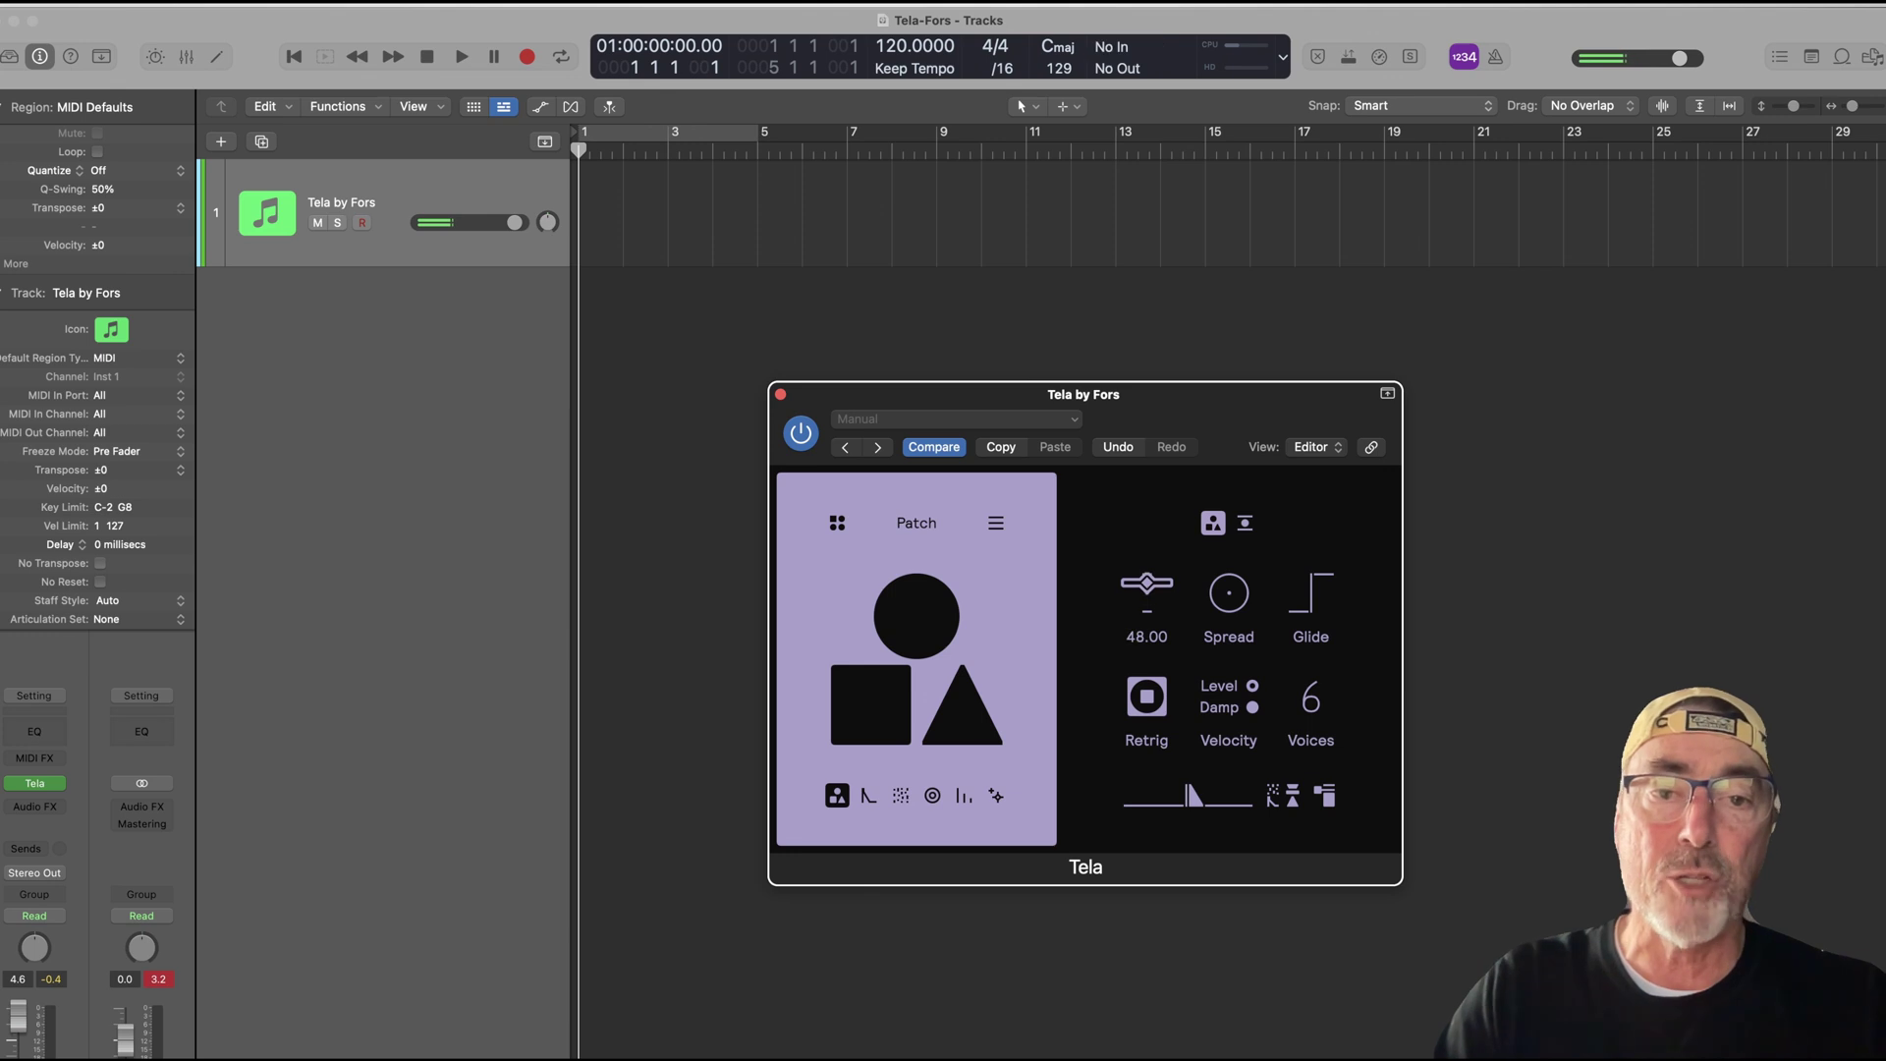
left_click(1147, 596)
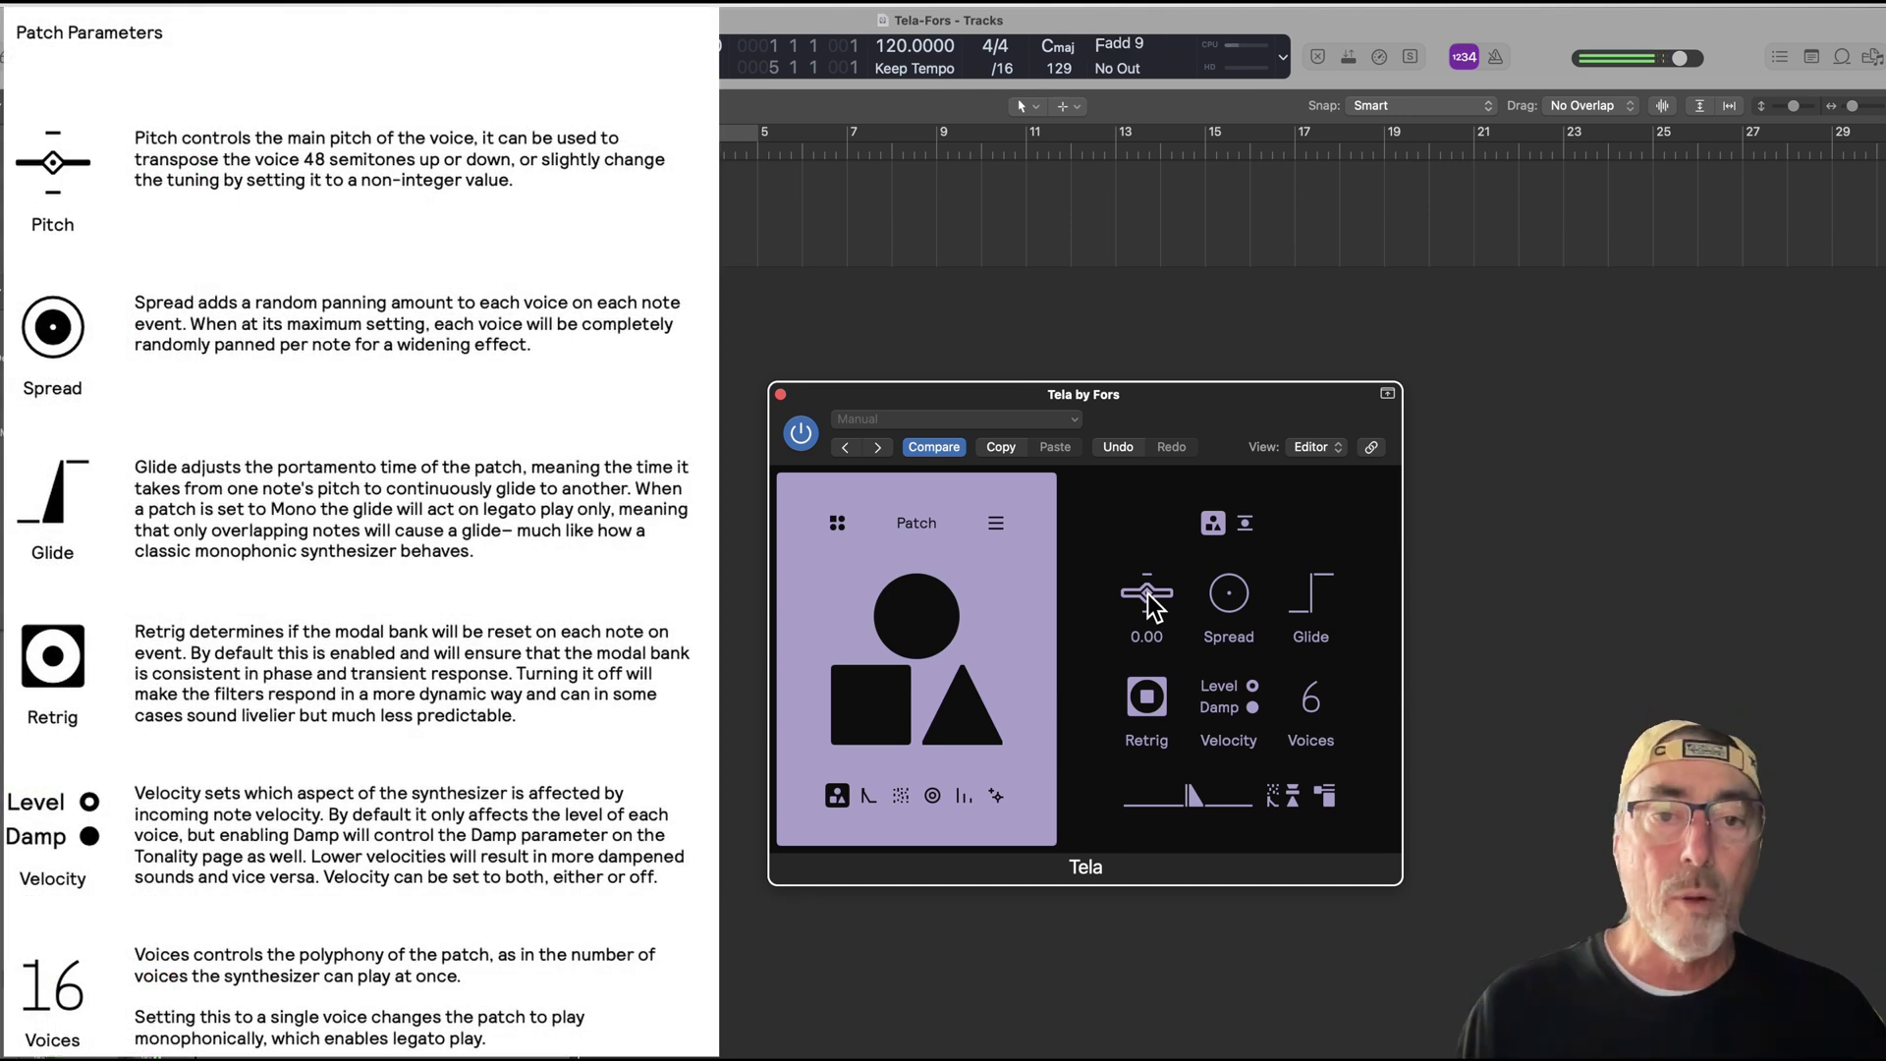
Set the patch's Spread to 68.00 and increase its Glide time
left_click_drag(1228, 595, 1229, 550)
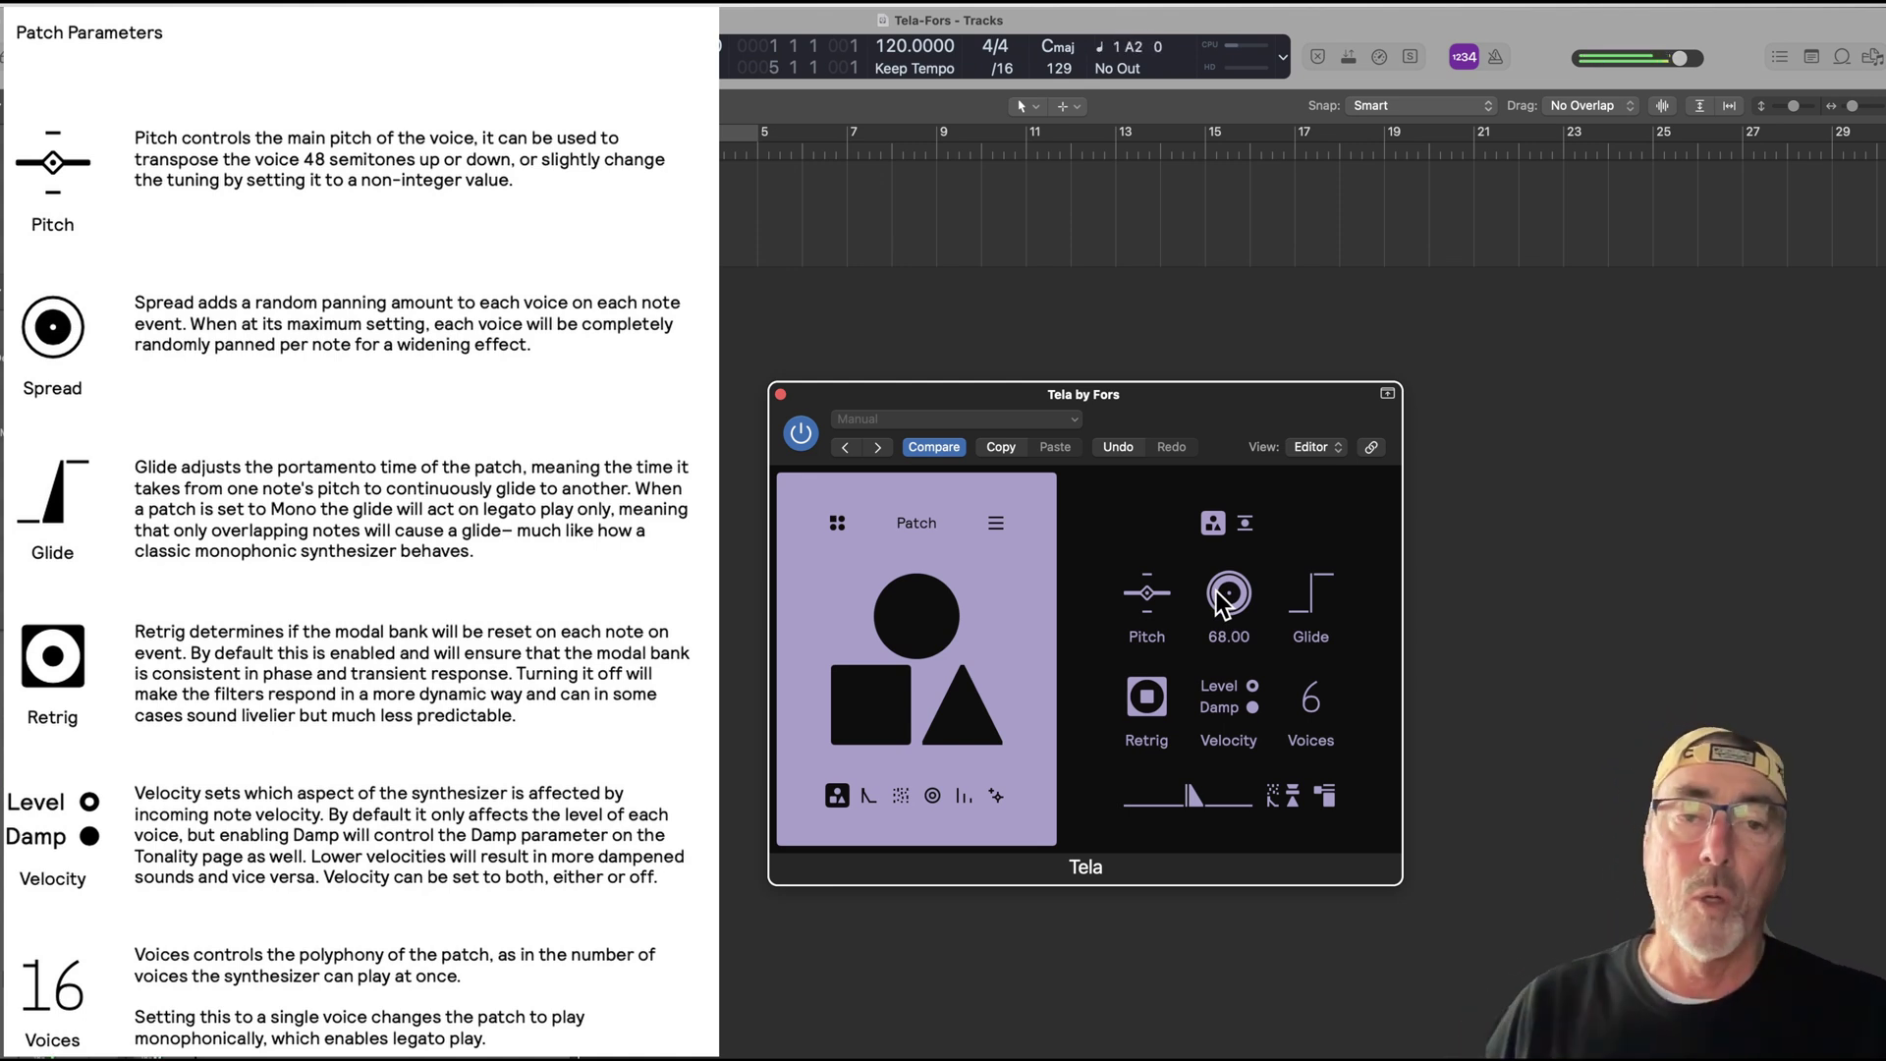
left_click_drag(1310, 601, 1310, 570)
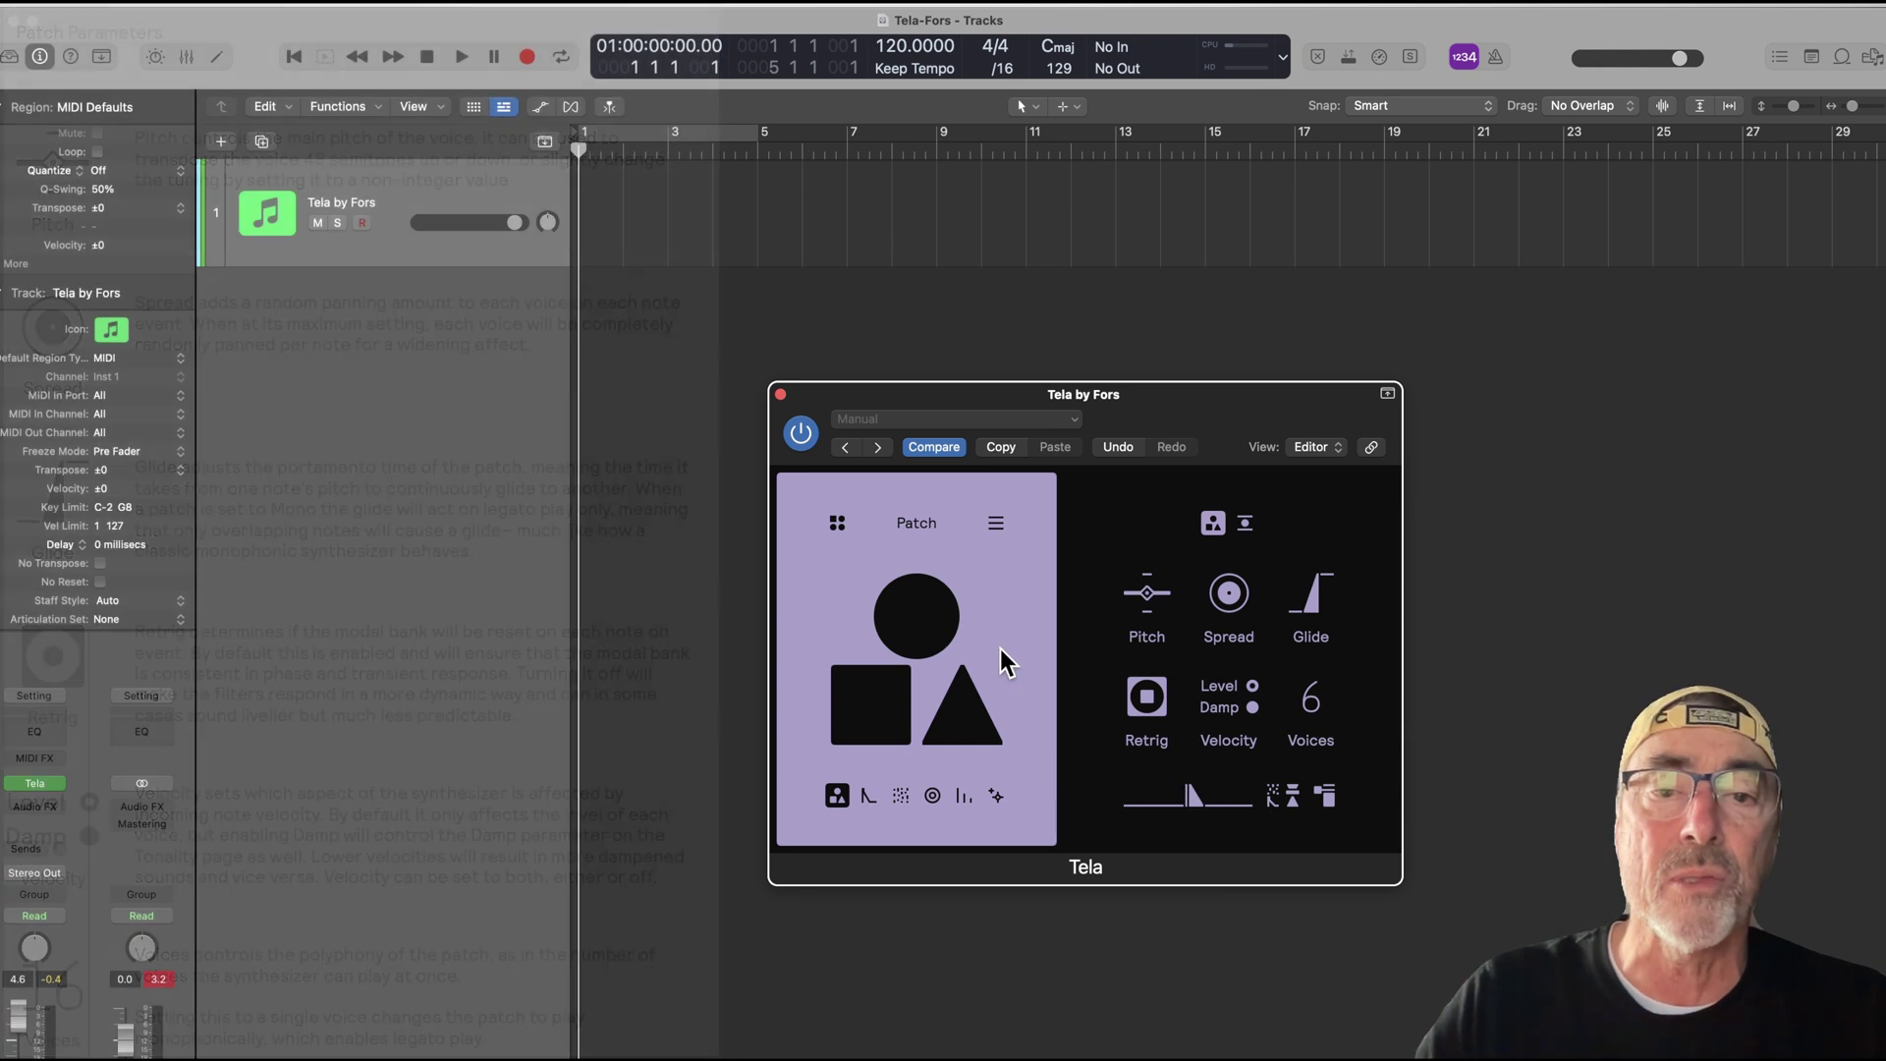
On the Impulse page, lower the impulse's Shape and raise its Blur
left_click(869, 794)
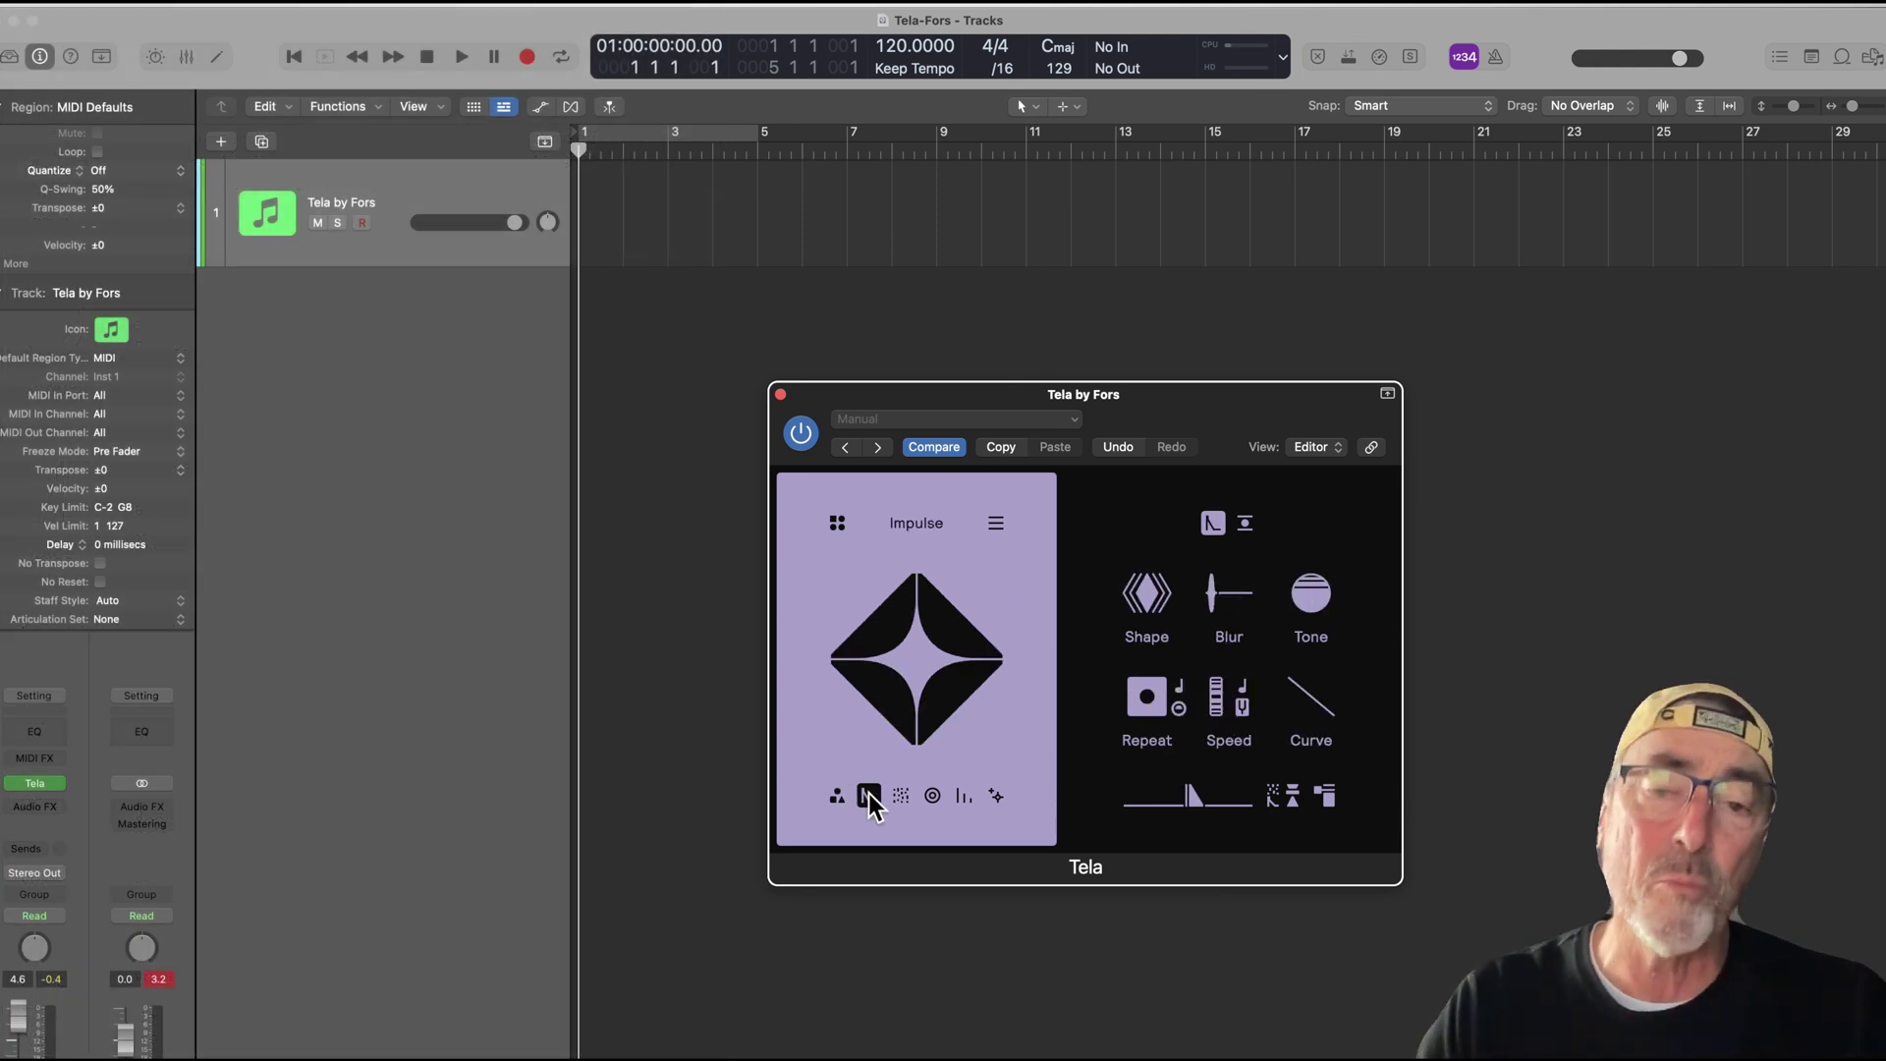
mouse_move(1147, 593)
left_mouse_down()
mouse_move(1148, 501)
mouse_move(1154, 611)
left_mouse_up()
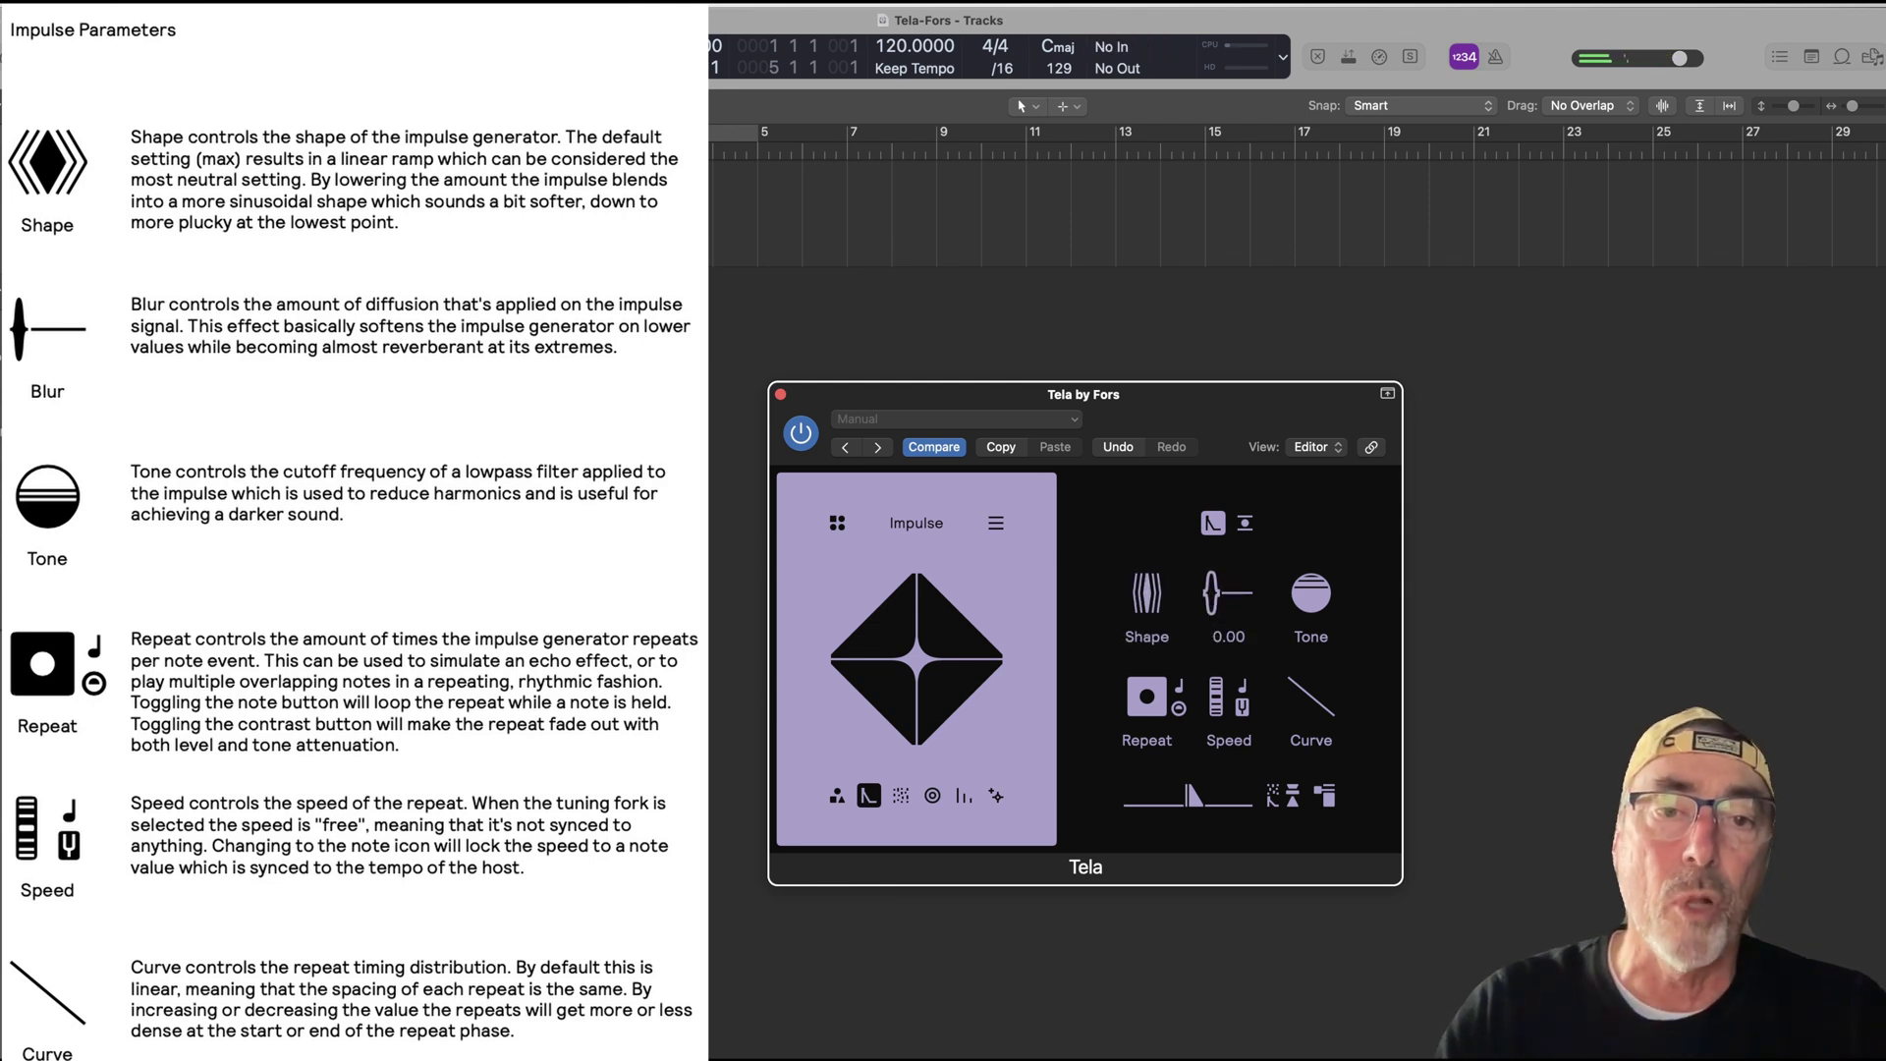
left_click_drag(1217, 594, 1212, 592)
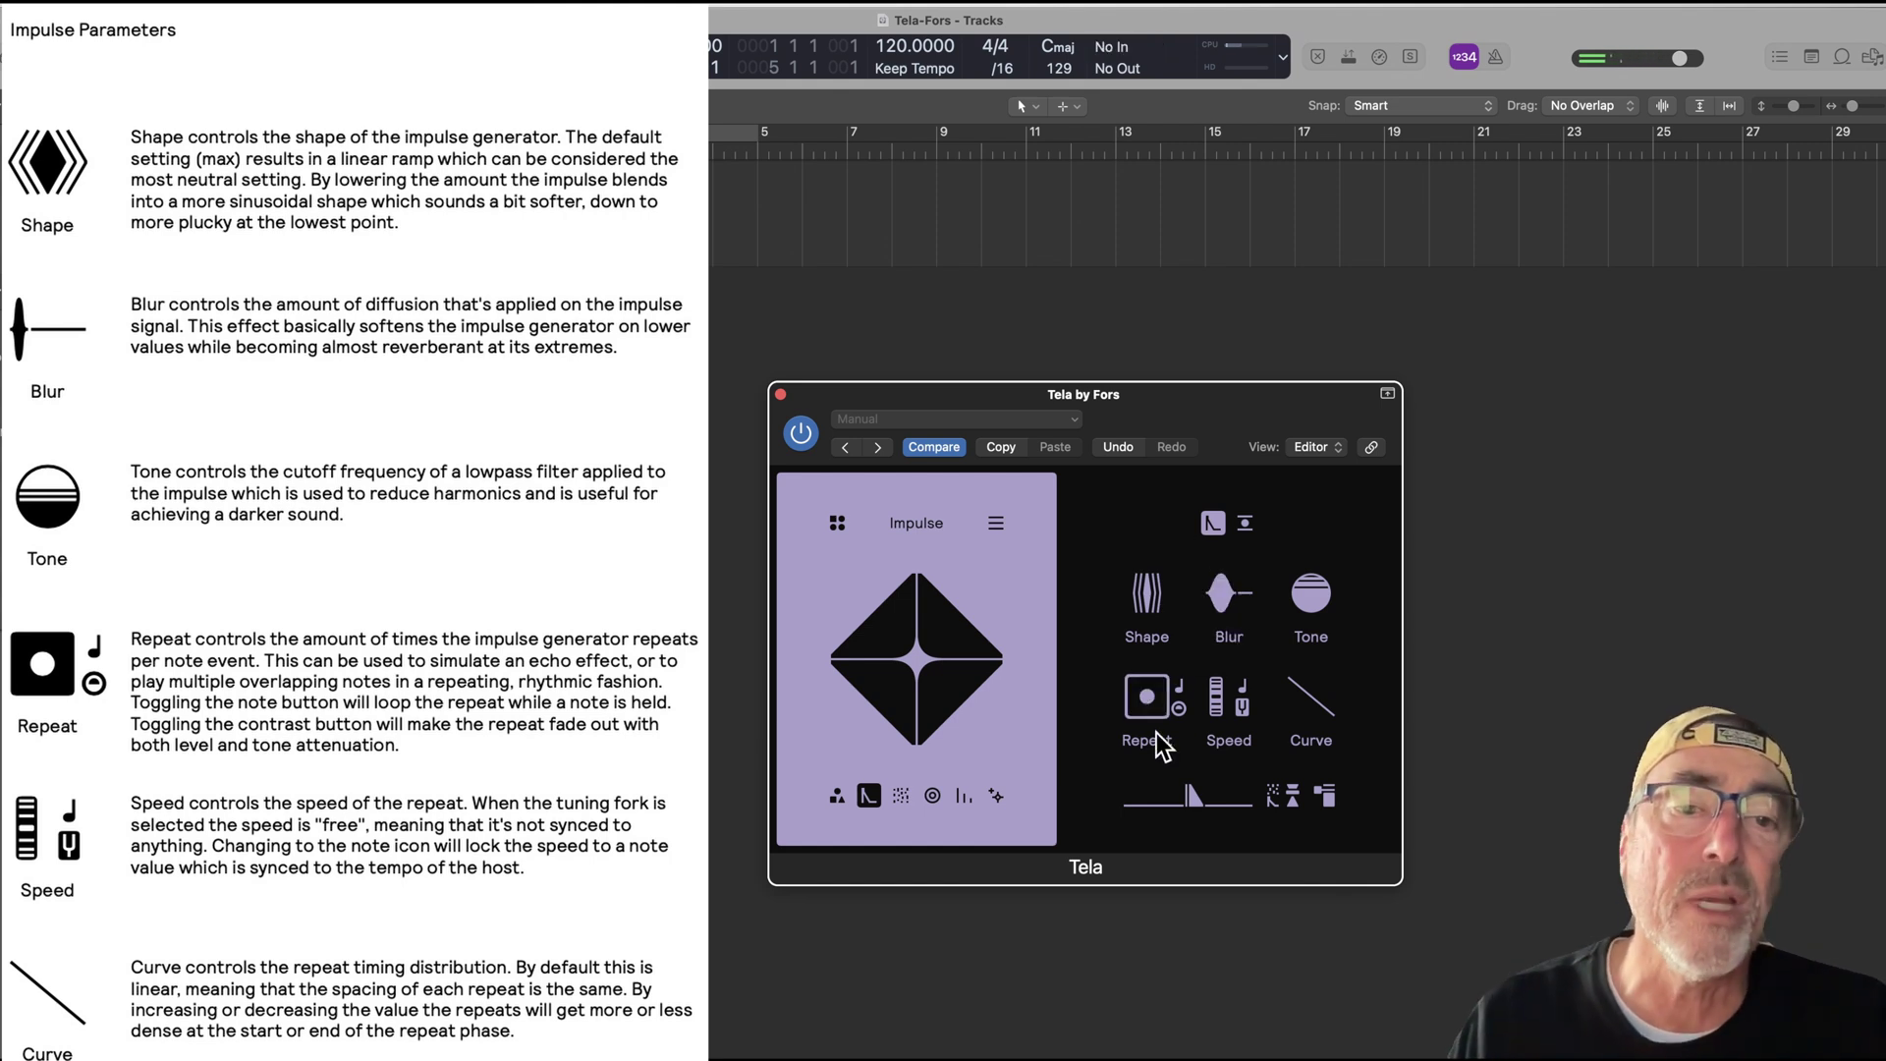
Set the impulse's repeat Curve to about 47.00 and try out a lower Tone
left_click_drag(1271, 720, 1271, 696)
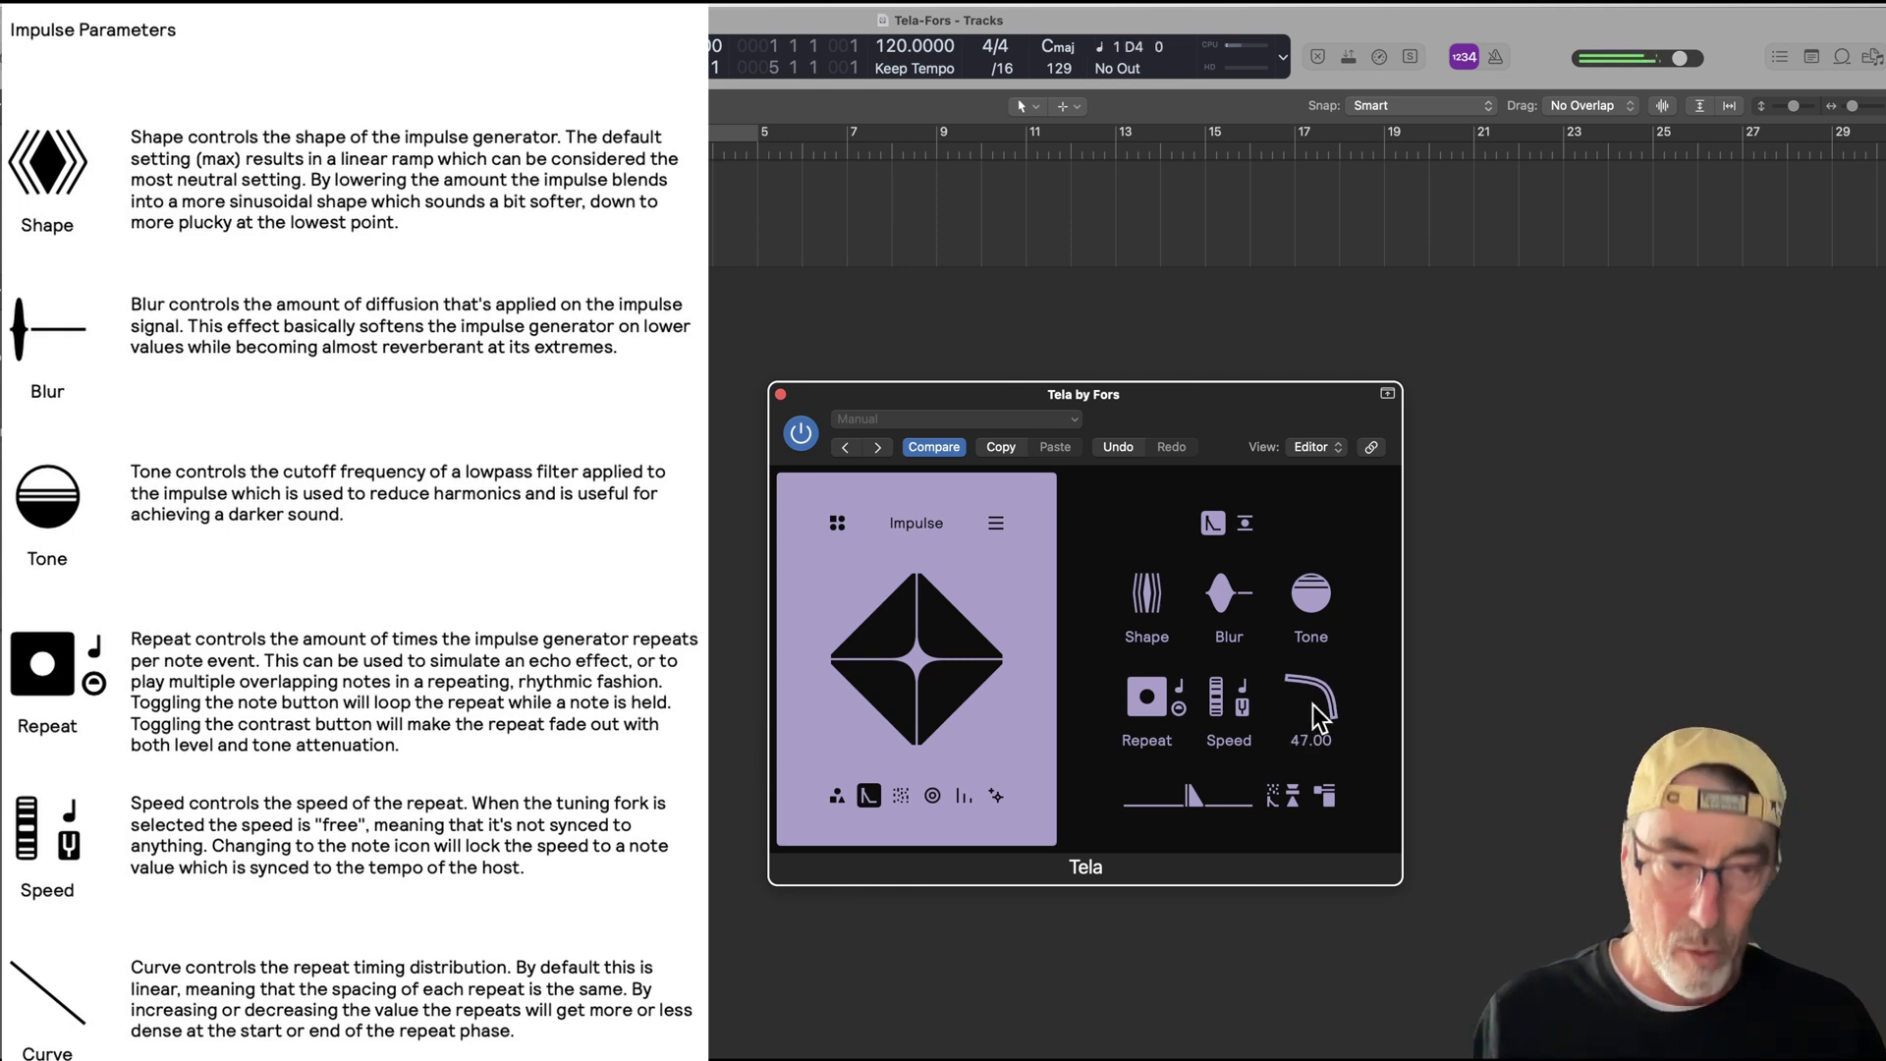
left_click(1318, 590)
left_click_drag(1318, 587, 1317, 678)
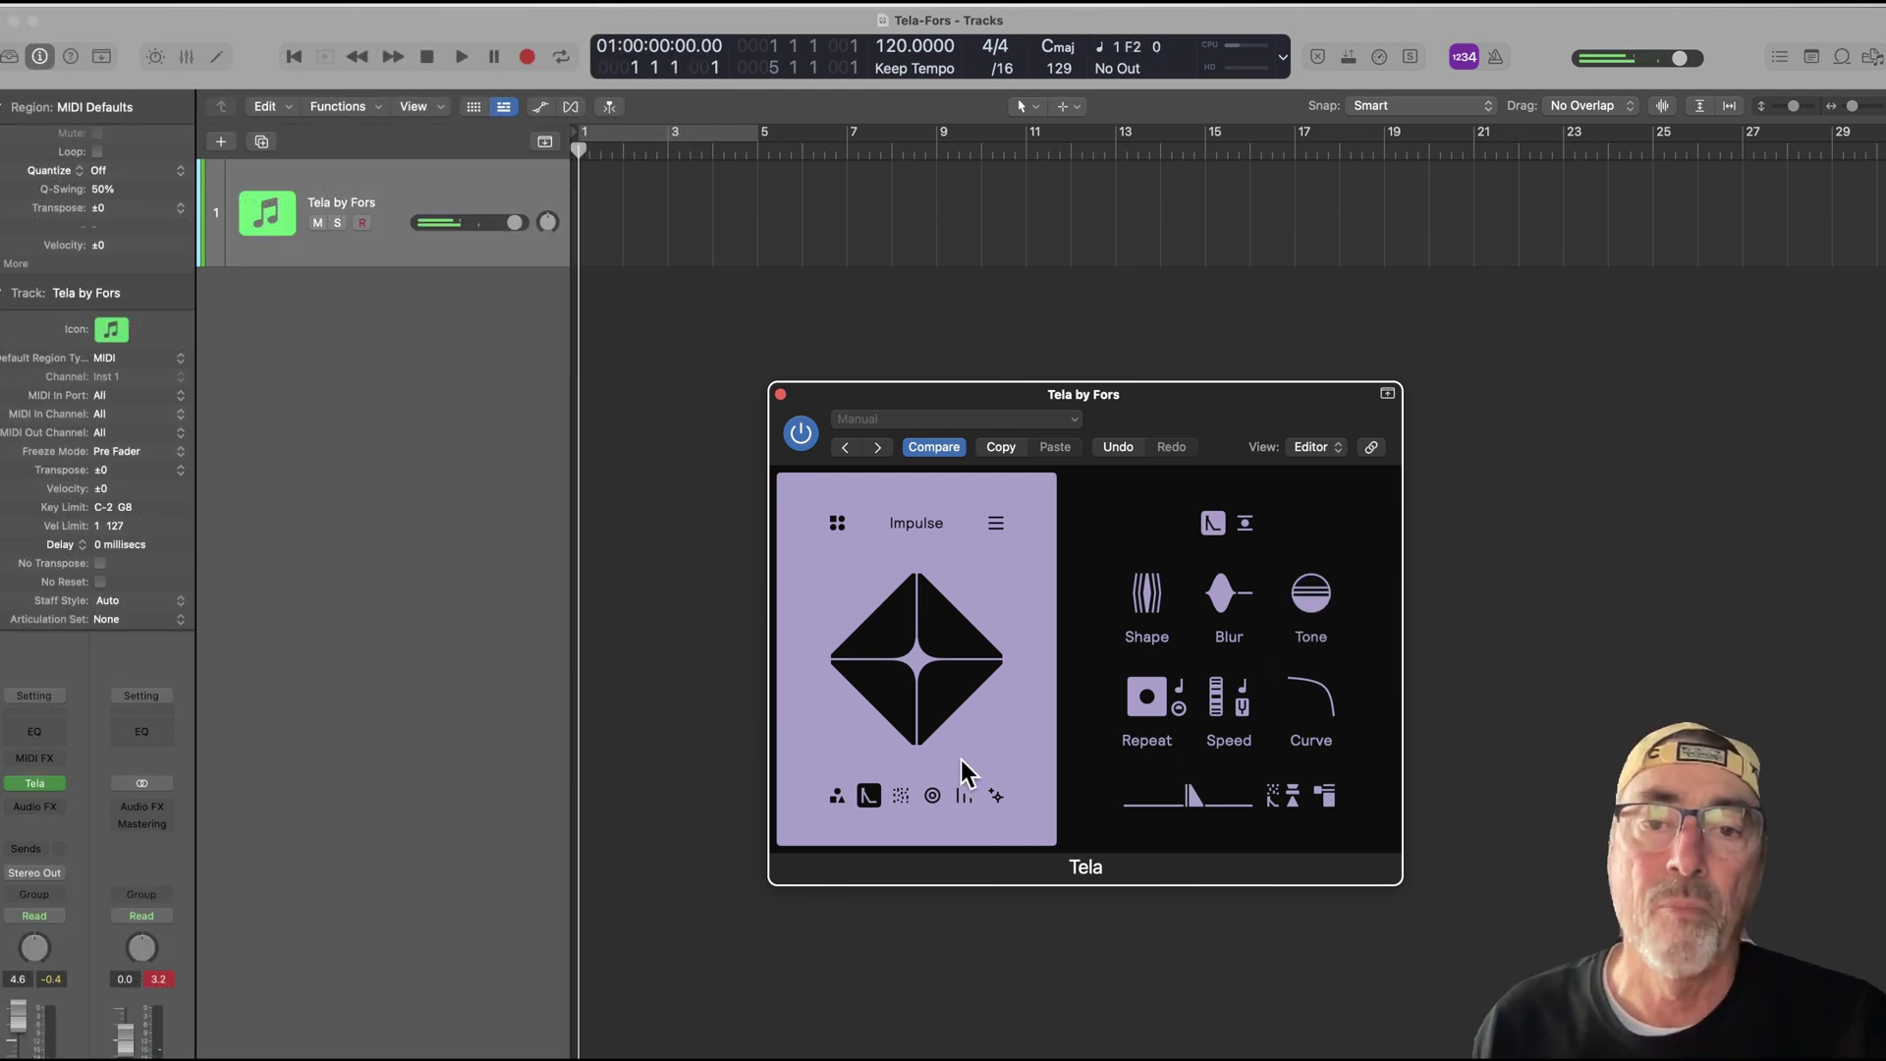
On the Grain page, try a sparse Density and the Tone control, and bring Density back up to a dense setting
left_click(901, 797)
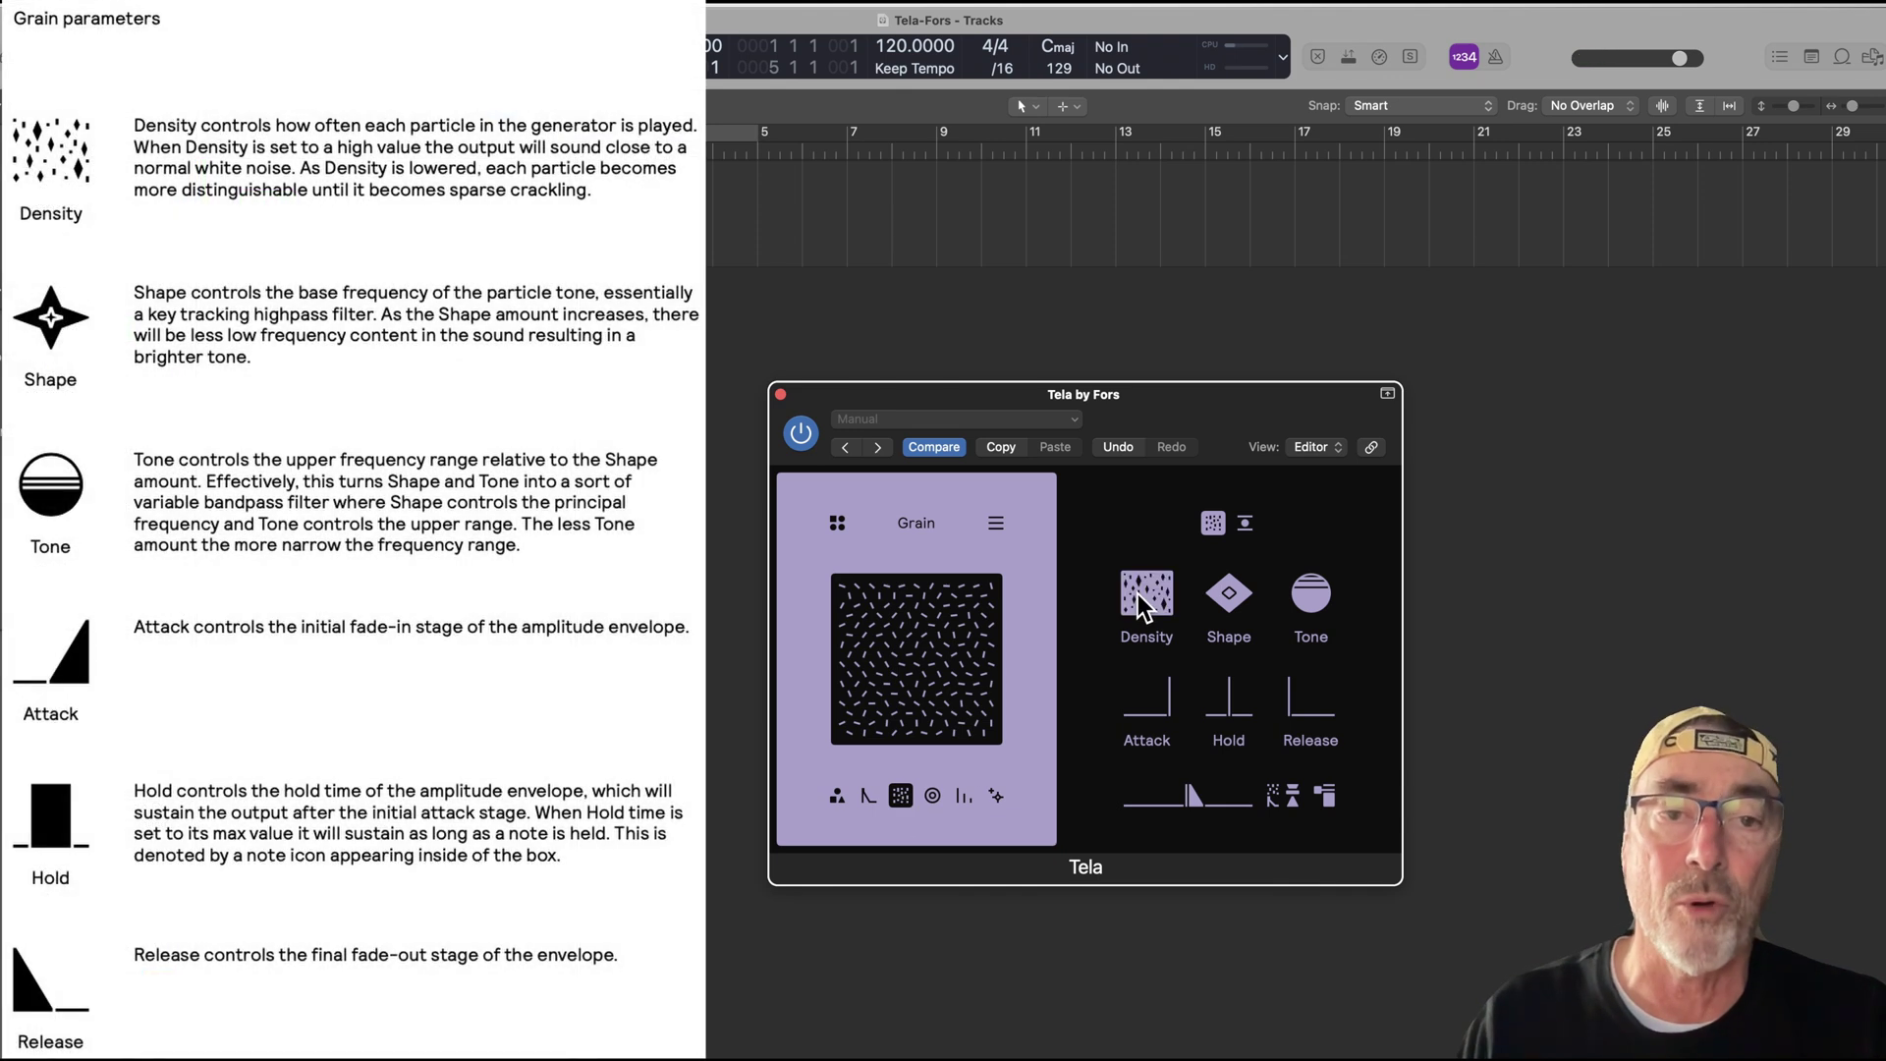
left_click_drag(1147, 594, 1147, 640)
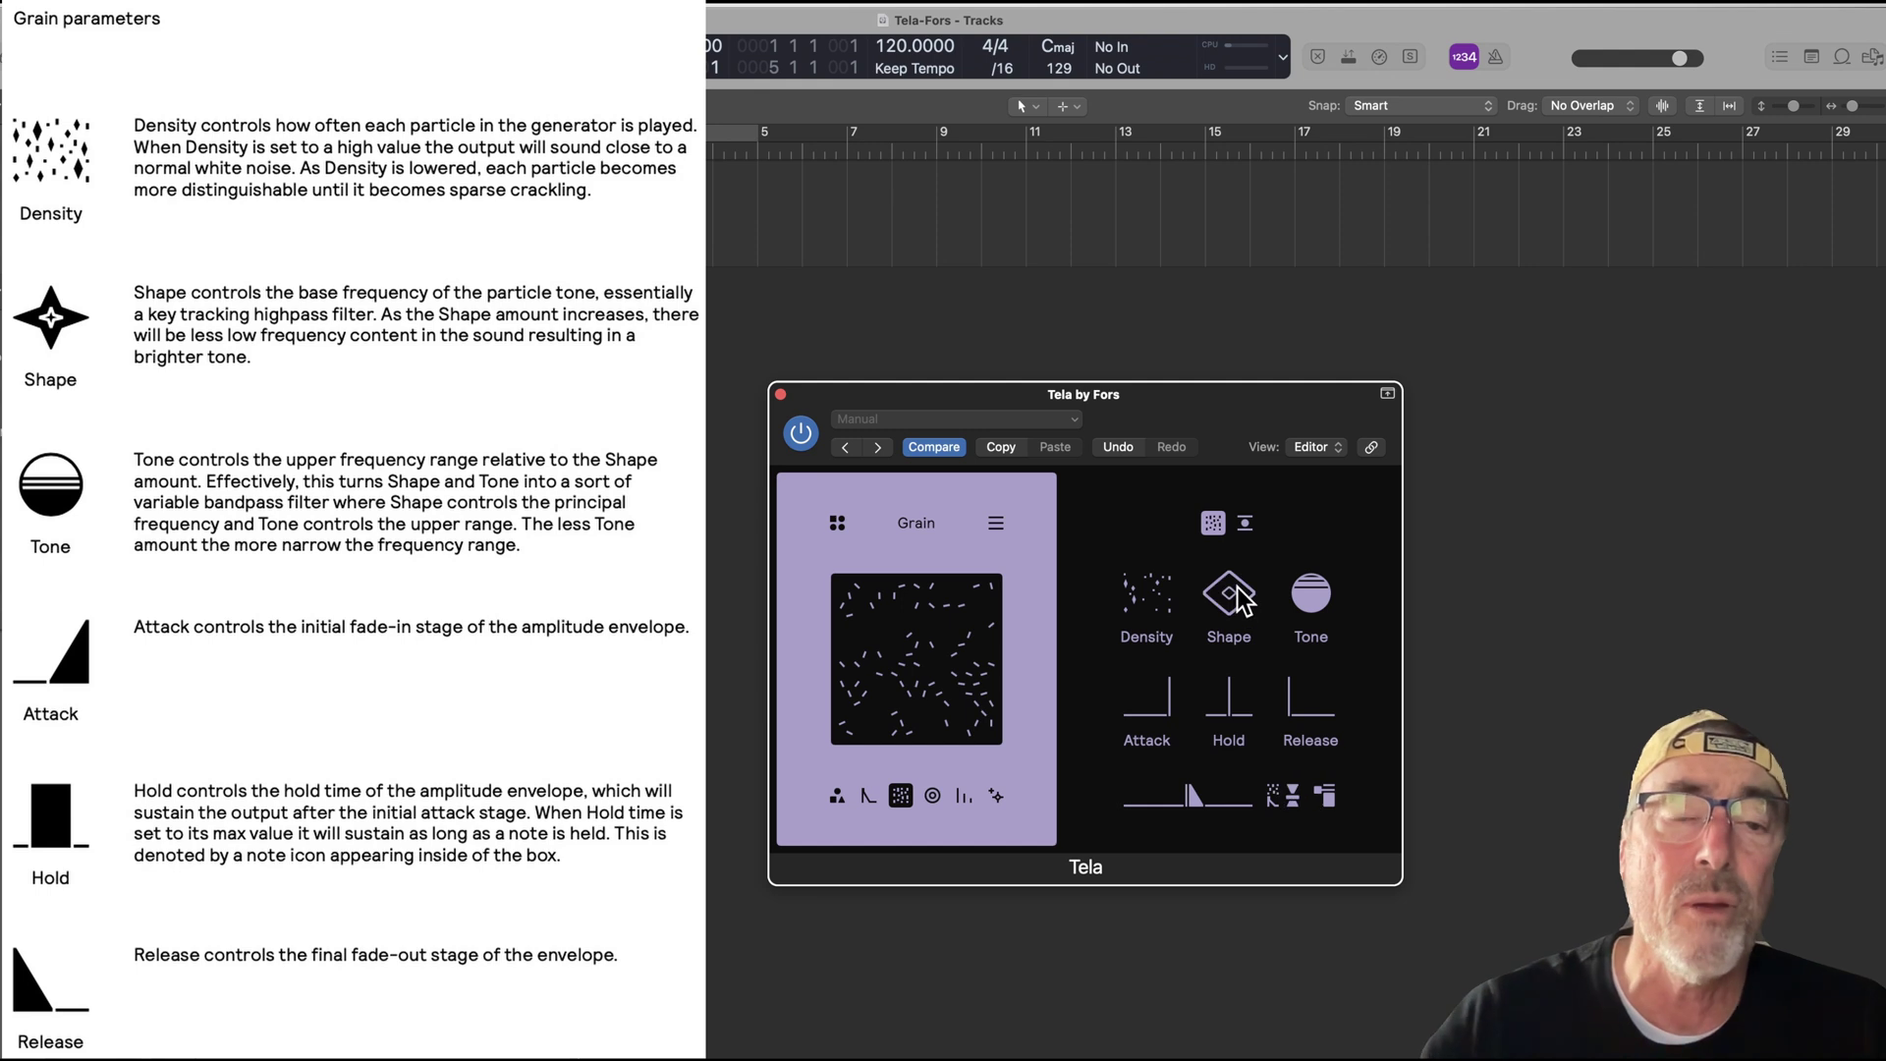
left_click(1314, 595)
left_click_drag(1311, 592, 1312, 595)
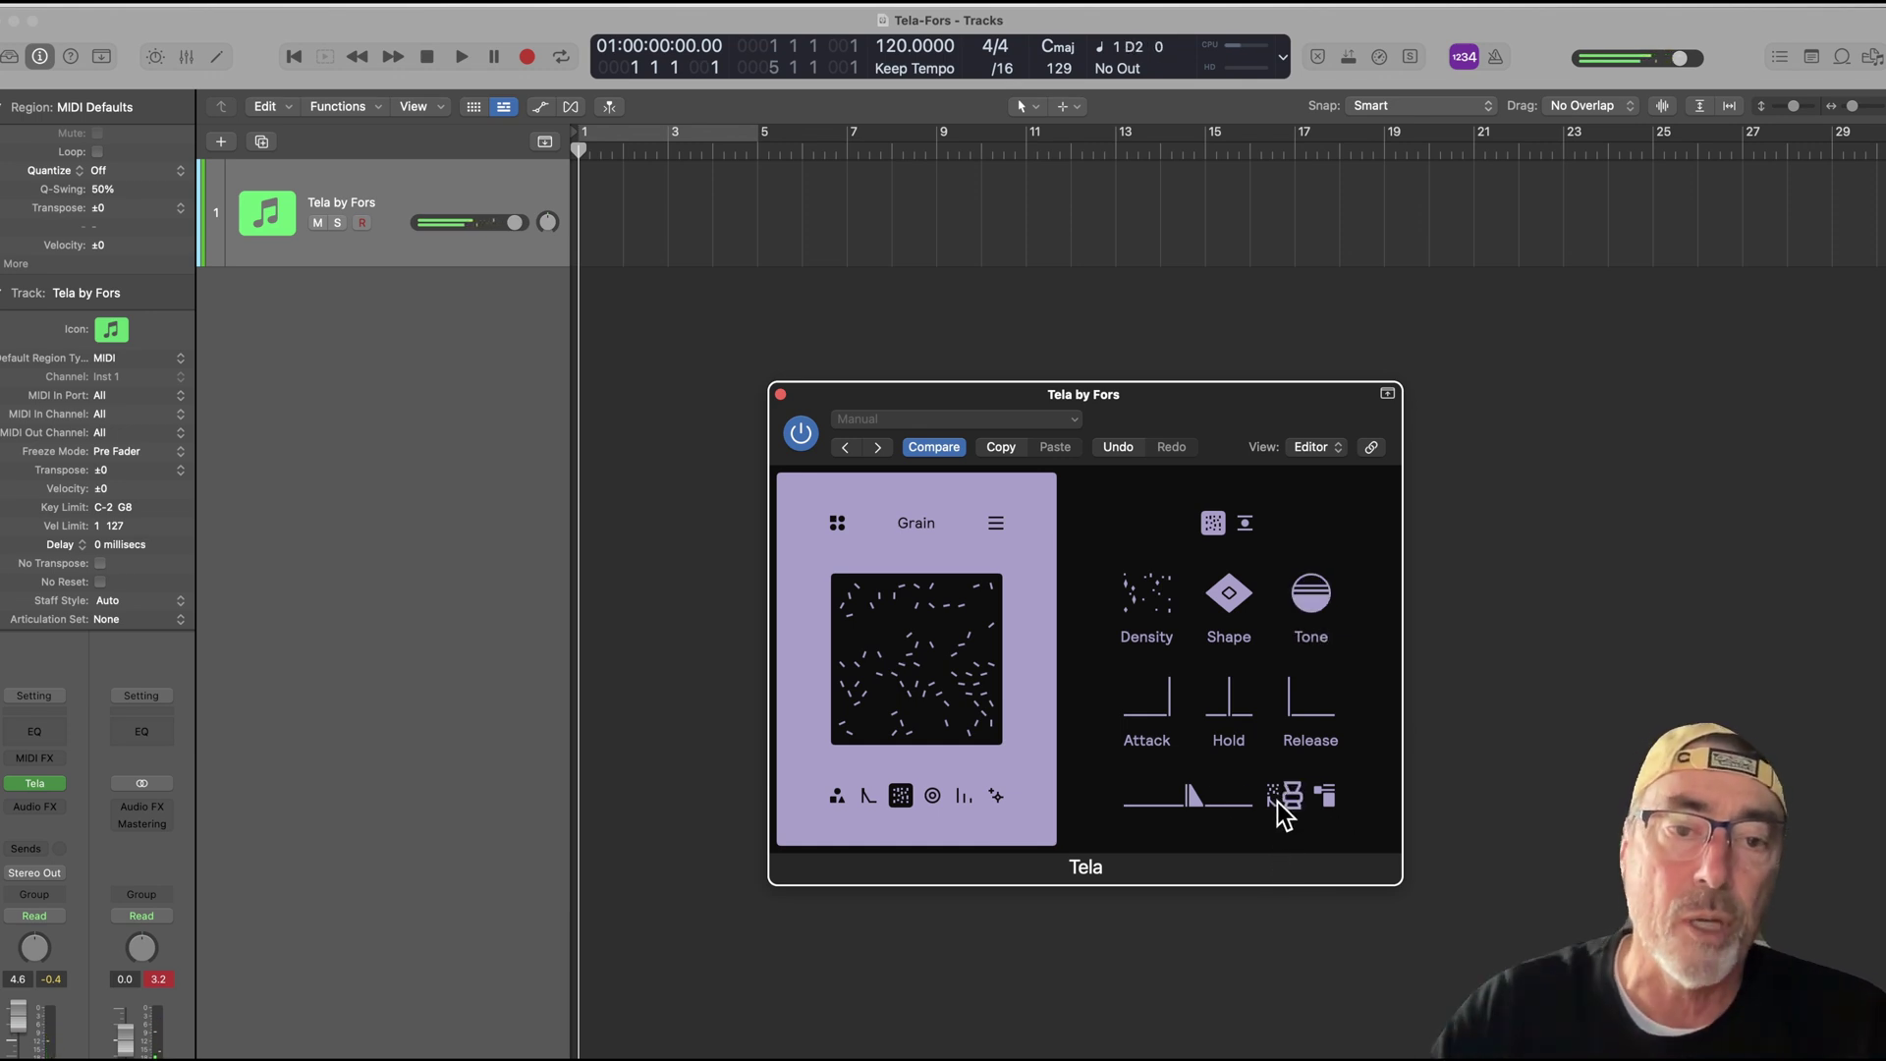
left_click_drag(1128, 610, 1128, 601)
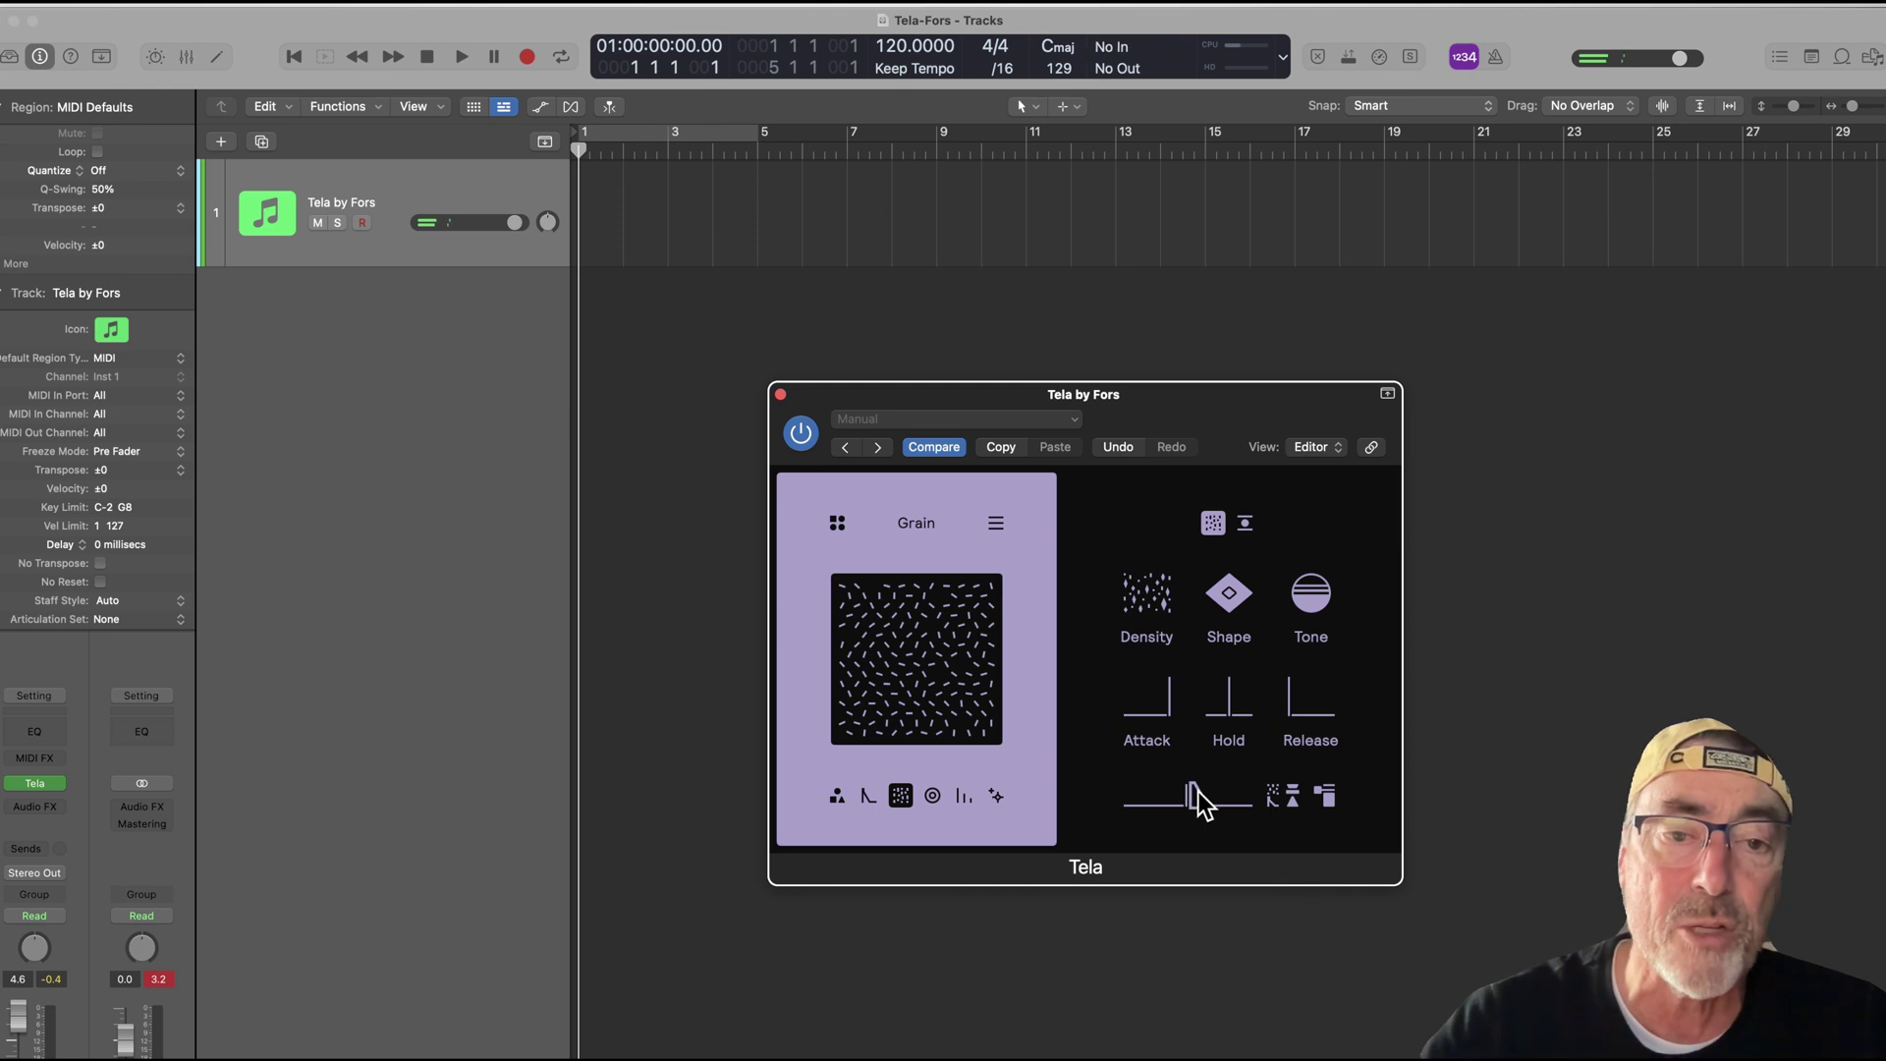
Try a longer main release, shorten it again, and view the Grain page's LFO settings
mouse_move(1204, 798)
left_mouse_down()
mouse_move(1228, 797)
mouse_move(1125, 804)
mouse_move(1175, 815)
left_mouse_up()
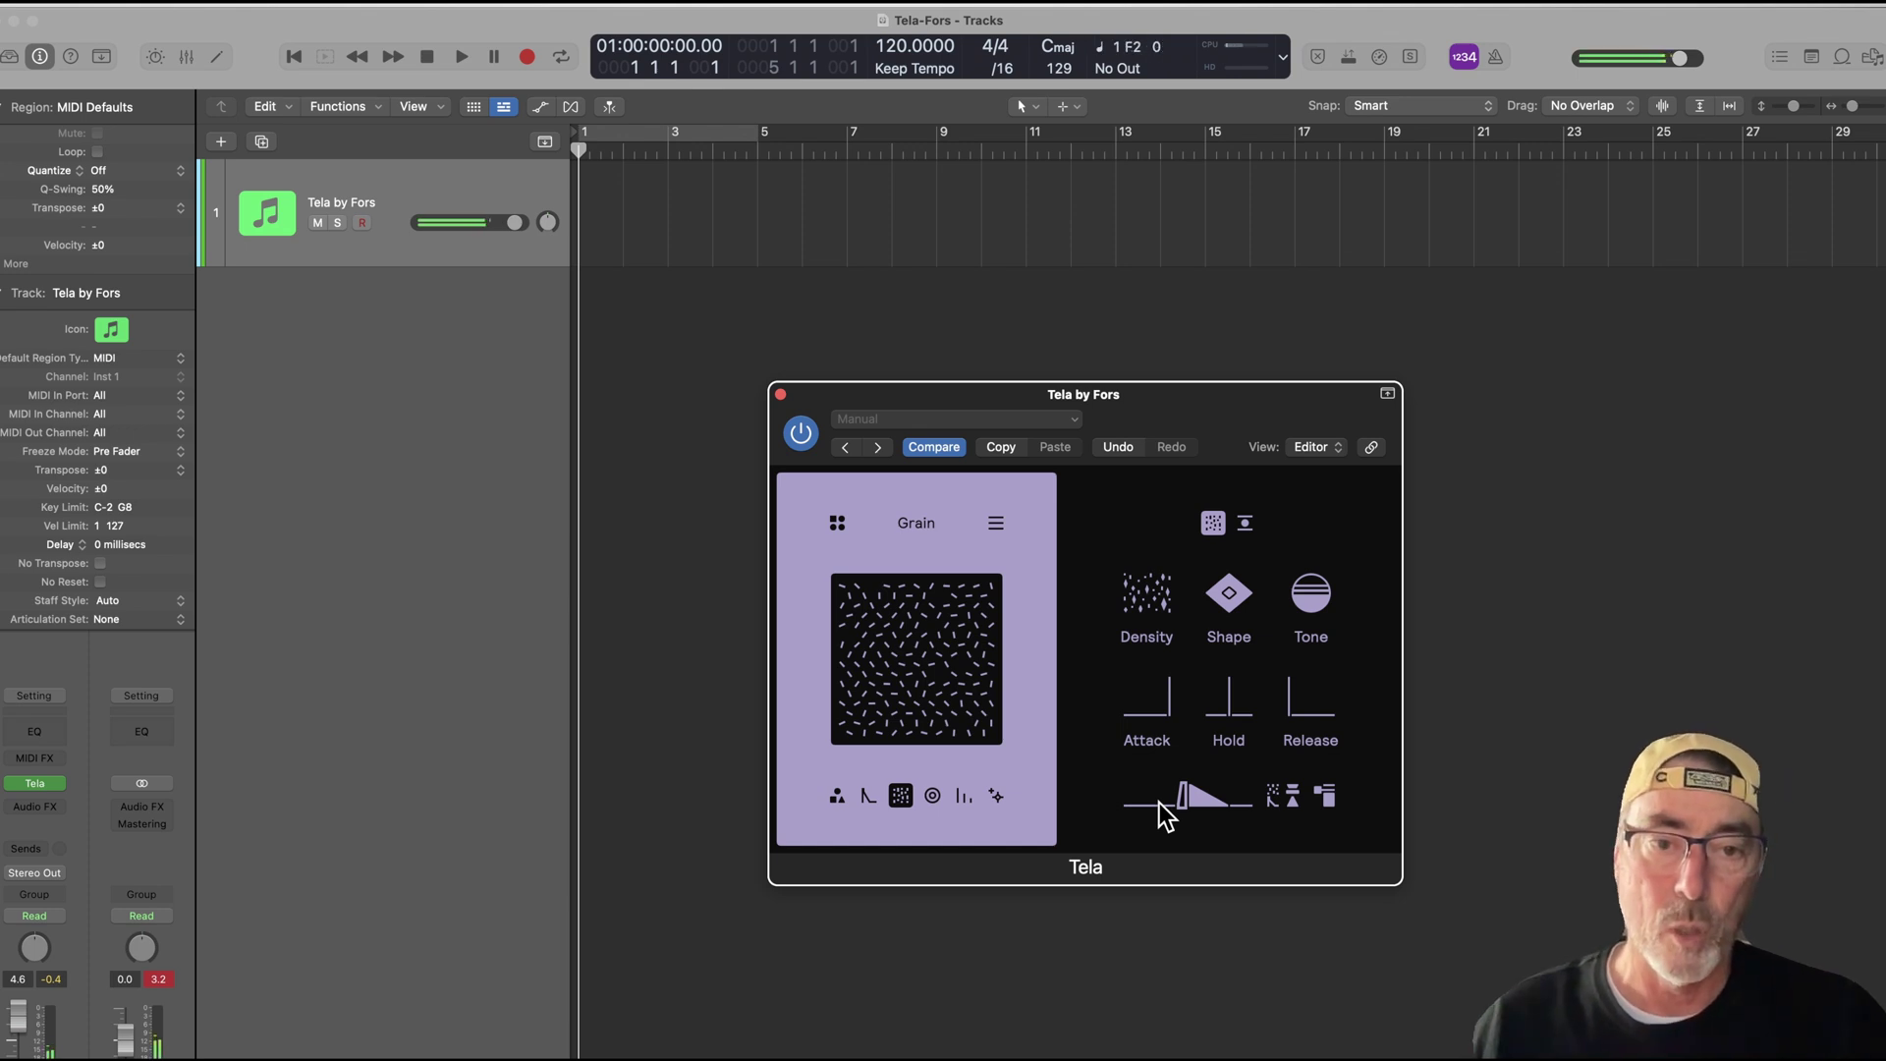
left_click_drag(1214, 792, 1195, 791)
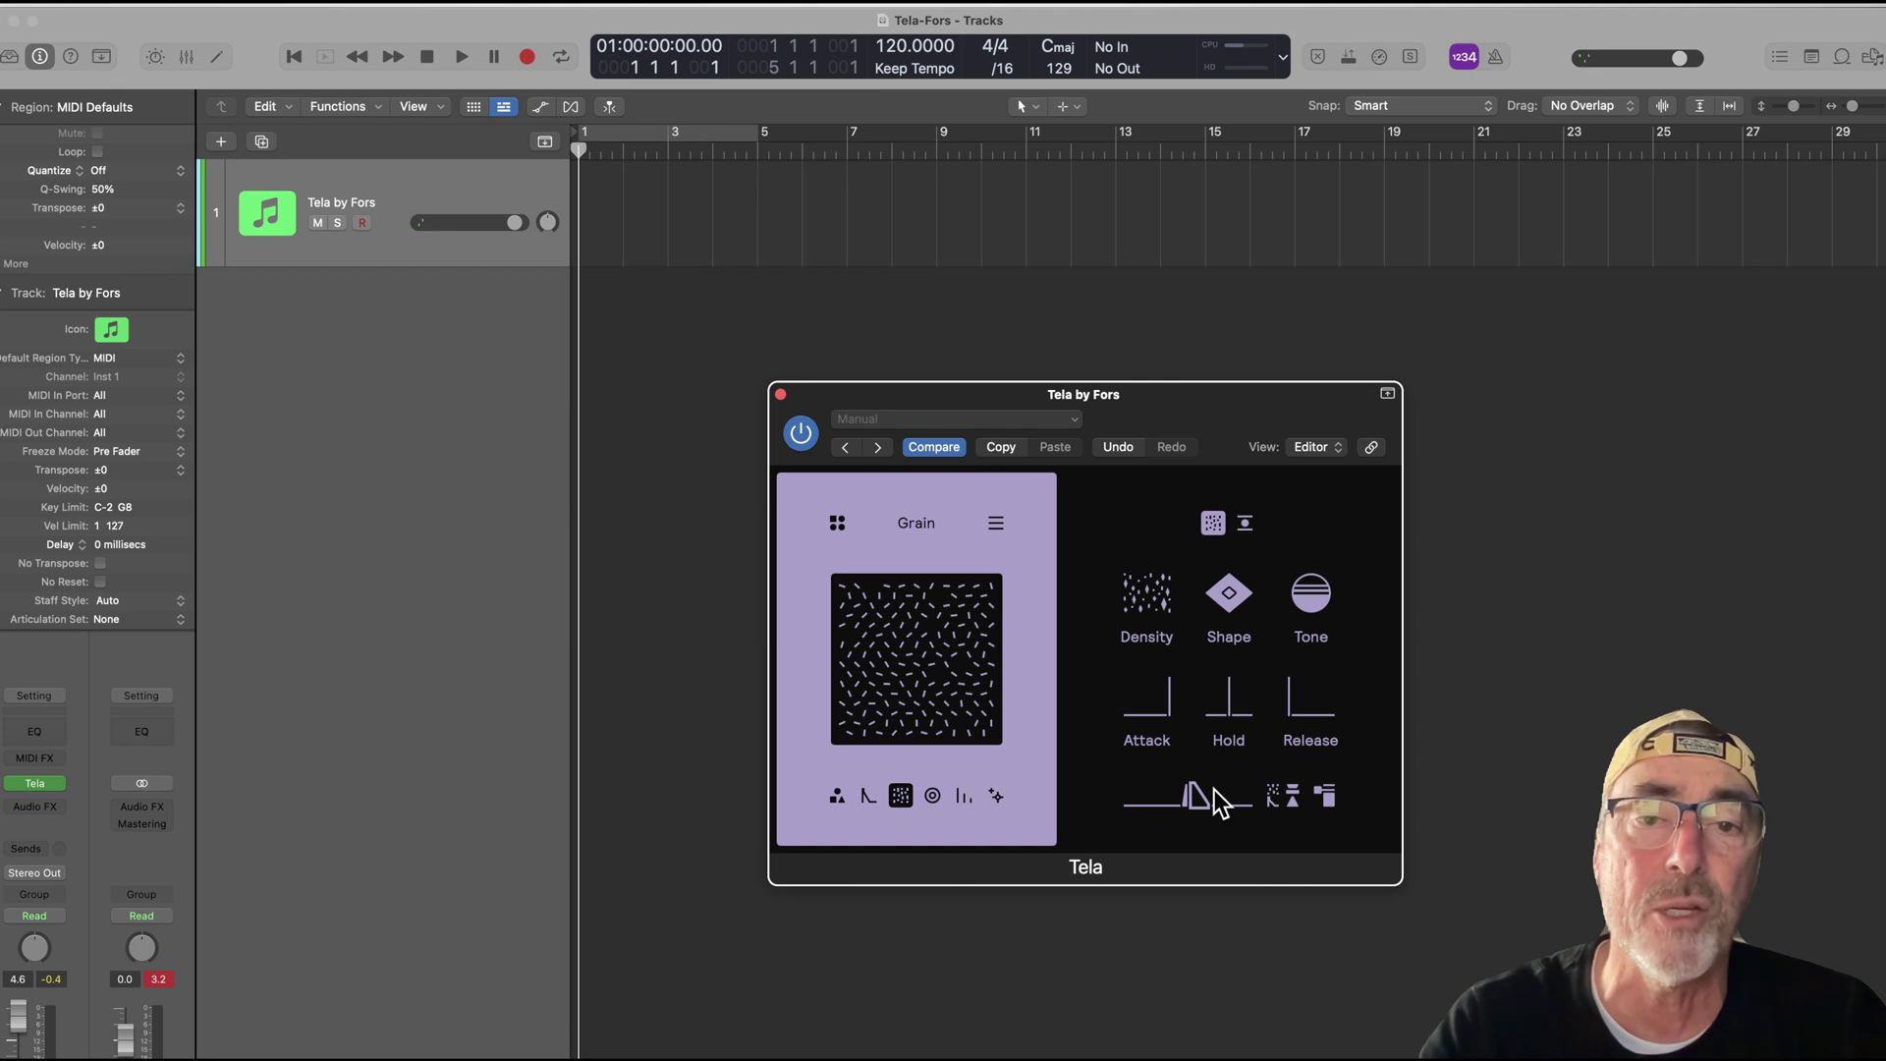
left_click(1245, 523)
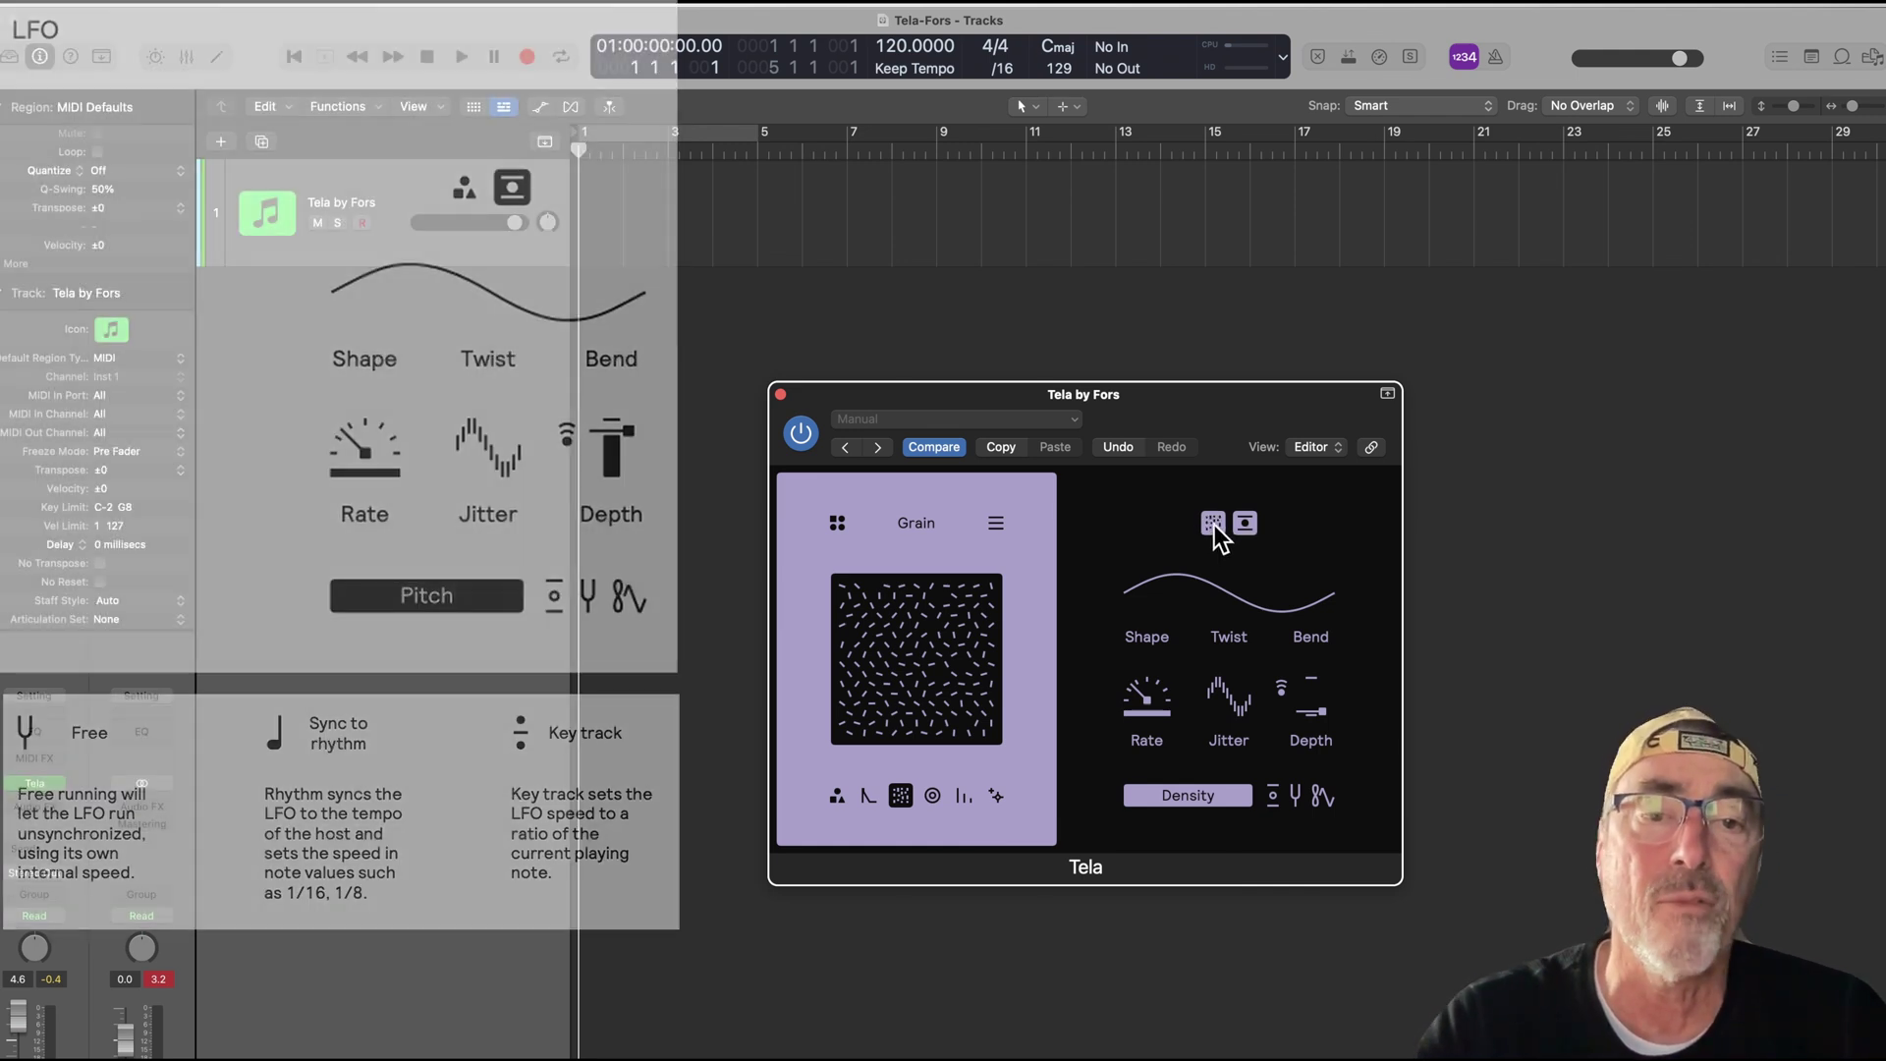
left_click(1214, 523)
On the Tonality page, set Gap to 32.00 and raise Bend to about 28.75
left_click(931, 800)
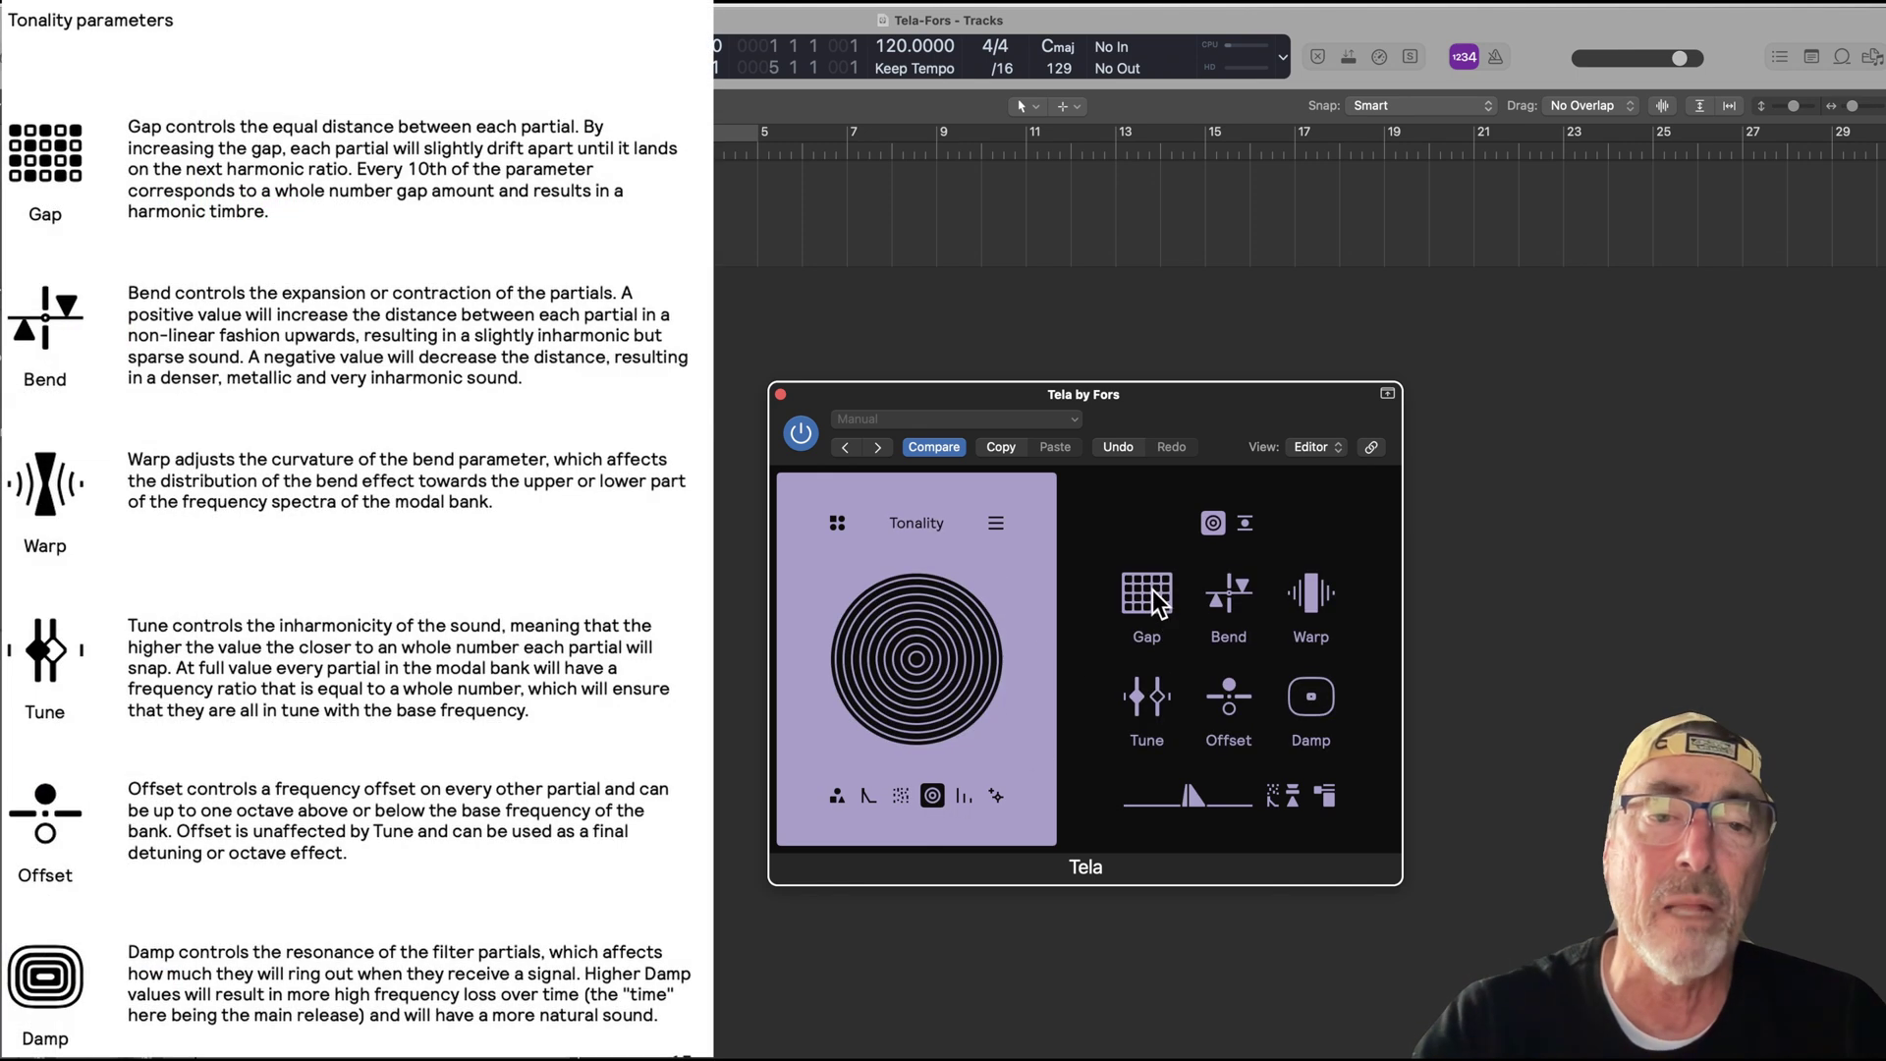
mouse_move(1159, 601)
left_mouse_down()
mouse_move(1158, 516)
mouse_move(1159, 619)
mouse_move(1145, 590)
left_mouse_up()
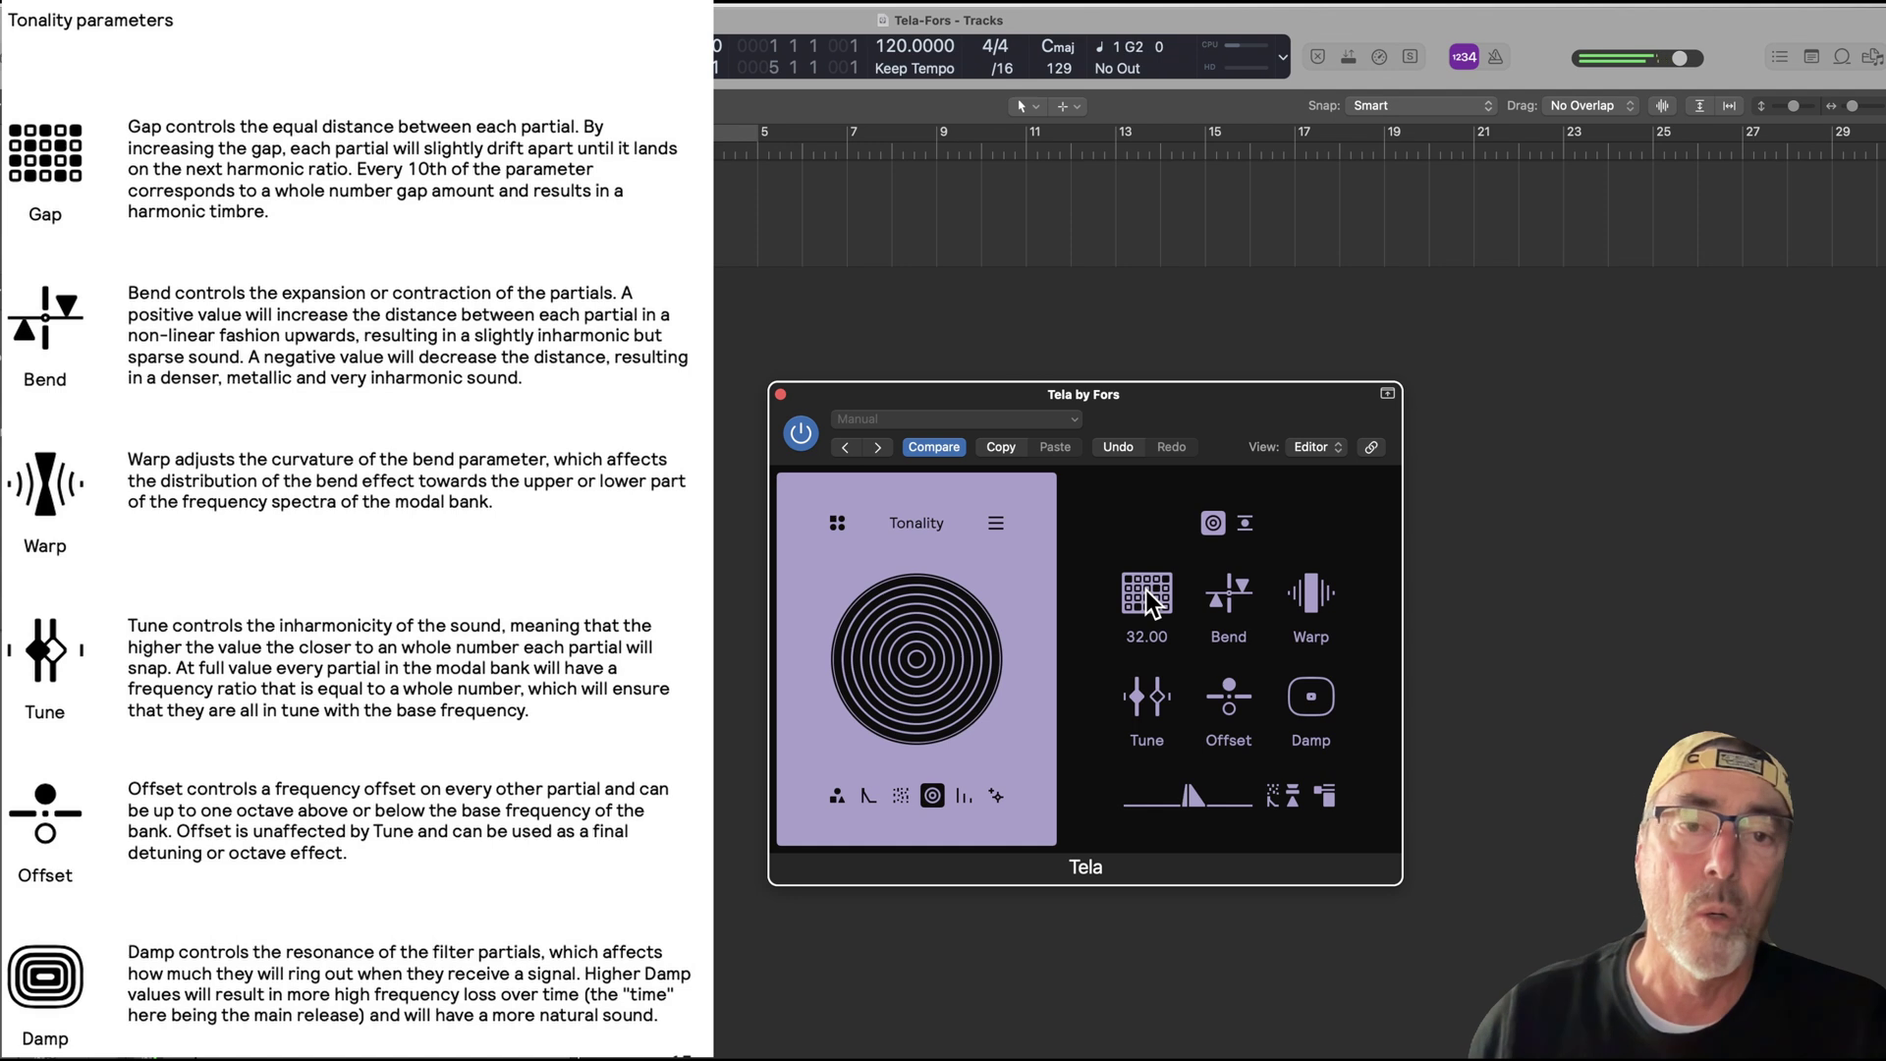
mouse_move(1233, 593)
left_mouse_down()
mouse_move(1234, 570)
mouse_move(1234, 592)
left_mouse_up()
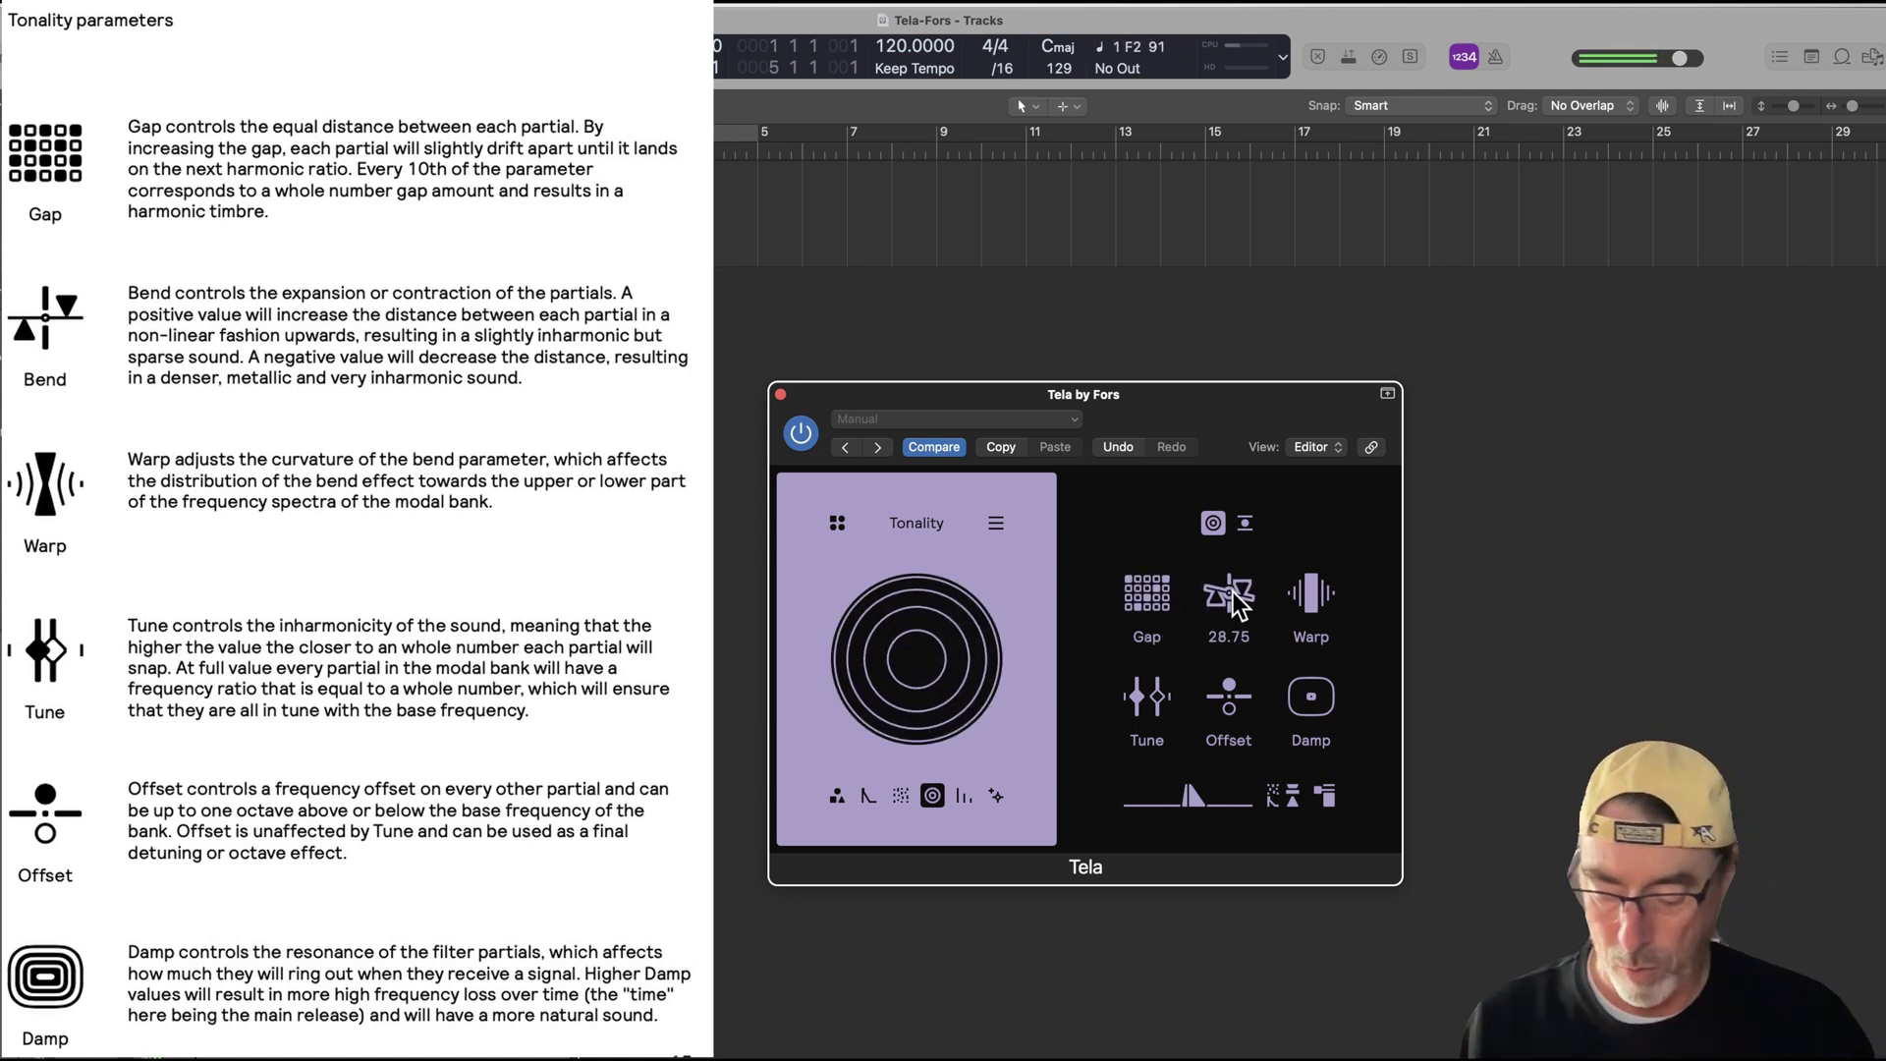
Raise the partials' Warp and Tune, and readjust Gap to about 18.00
left_click_drag(1312, 592, 1311, 547)
left_click_drag(1145, 607, 1145, 587)
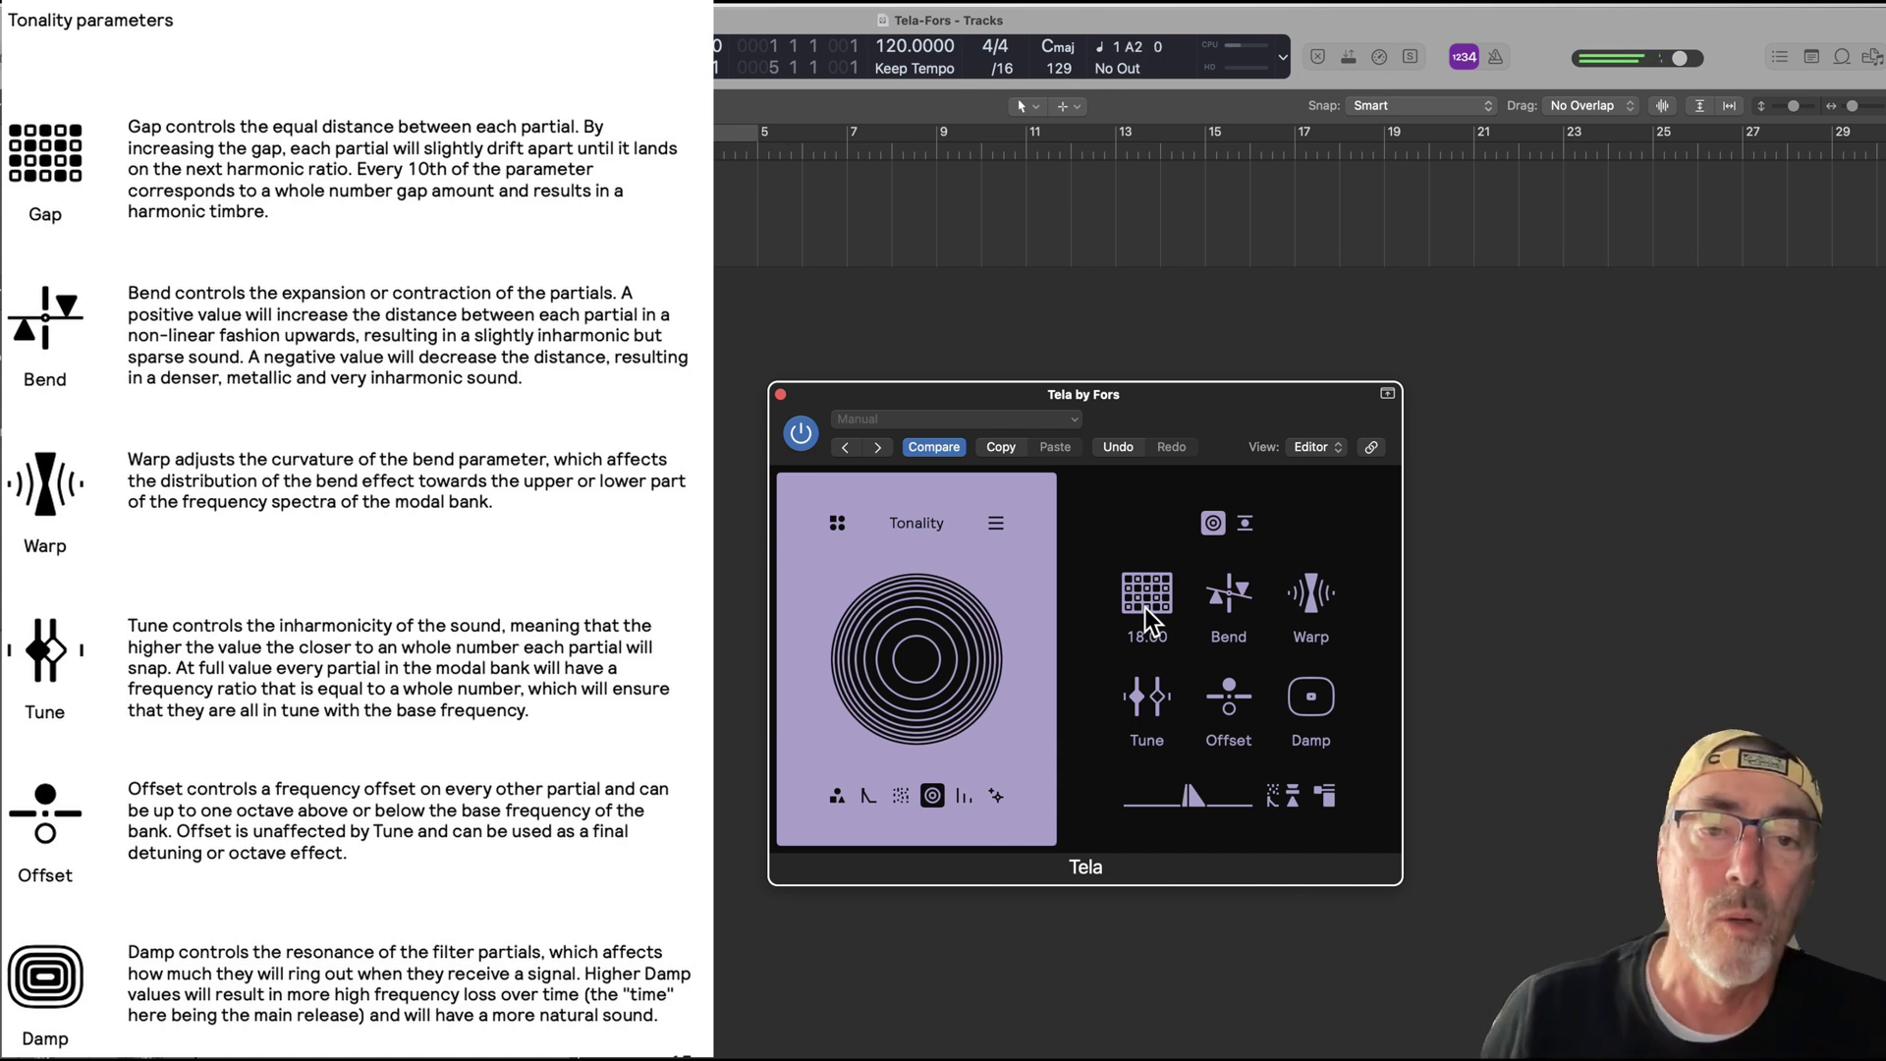
left_click_drag(1145, 698, 1145, 595)
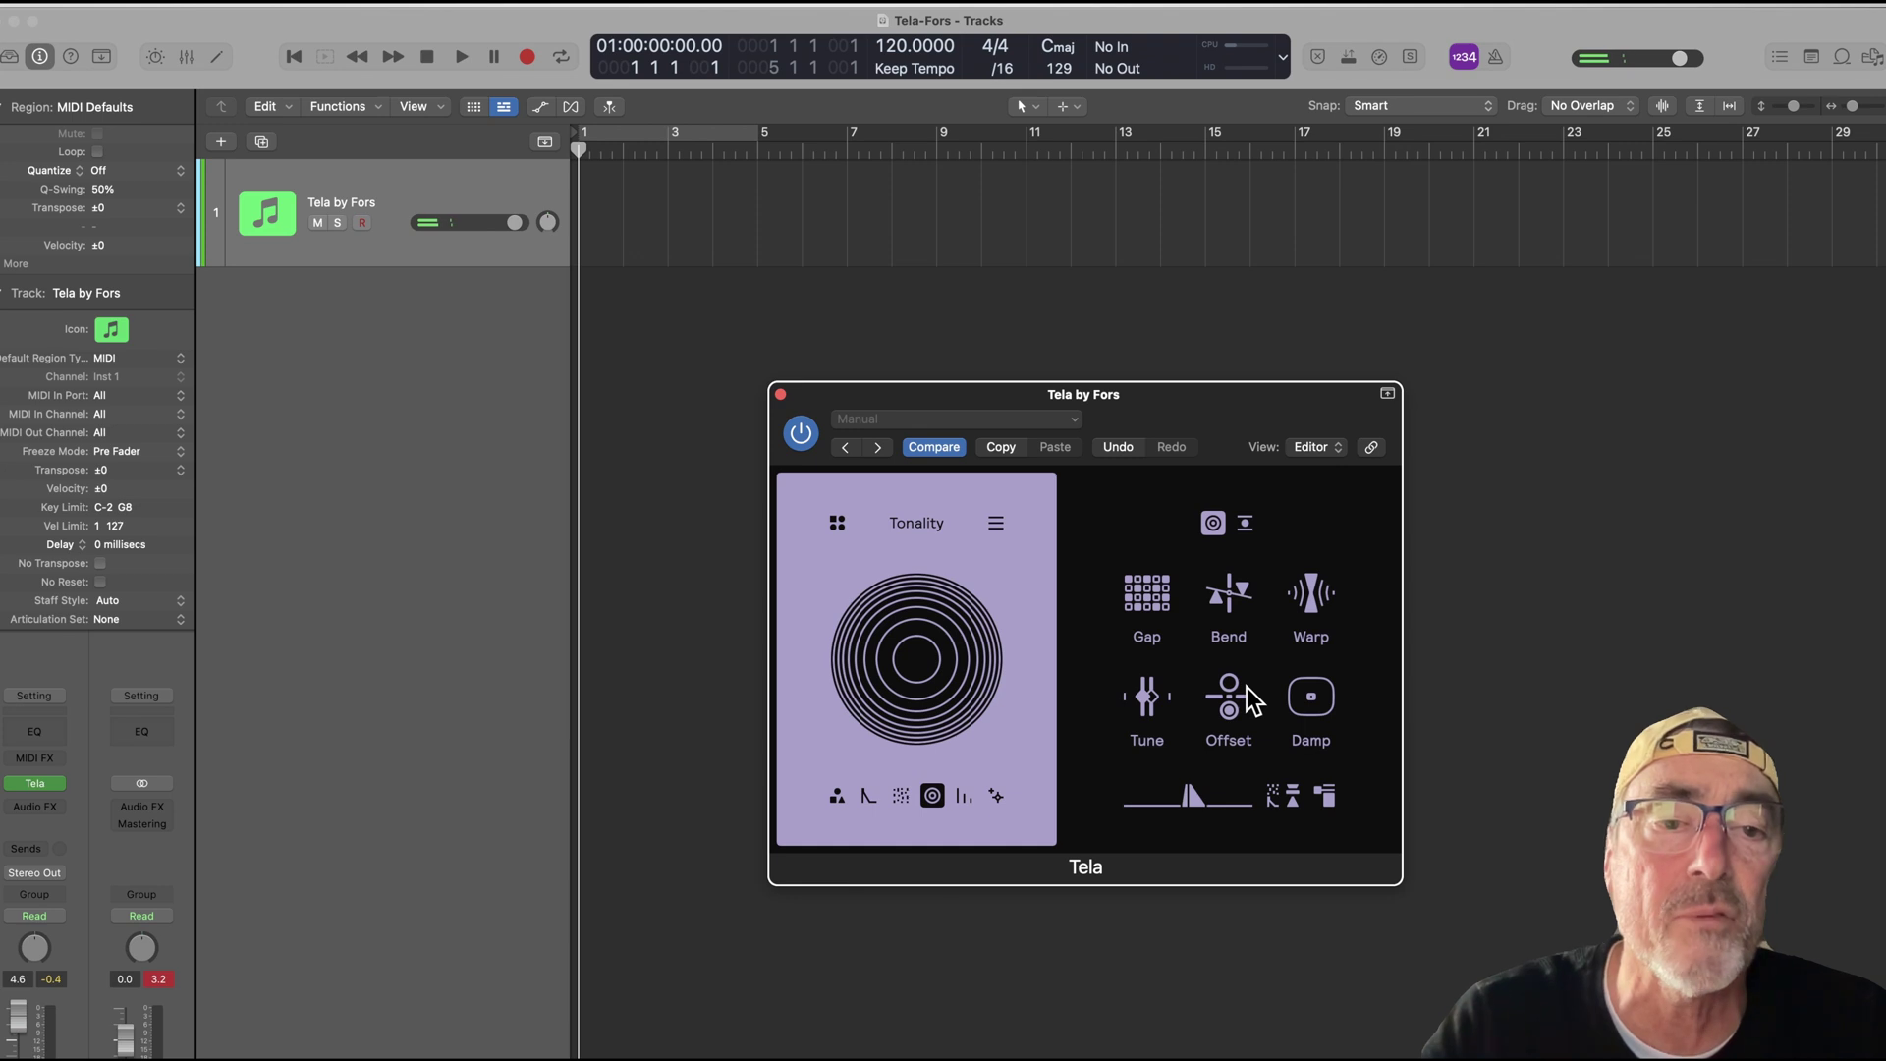
On the Contour page, set Cut to -19.50 and Tilt to 72.50
left_click(965, 793)
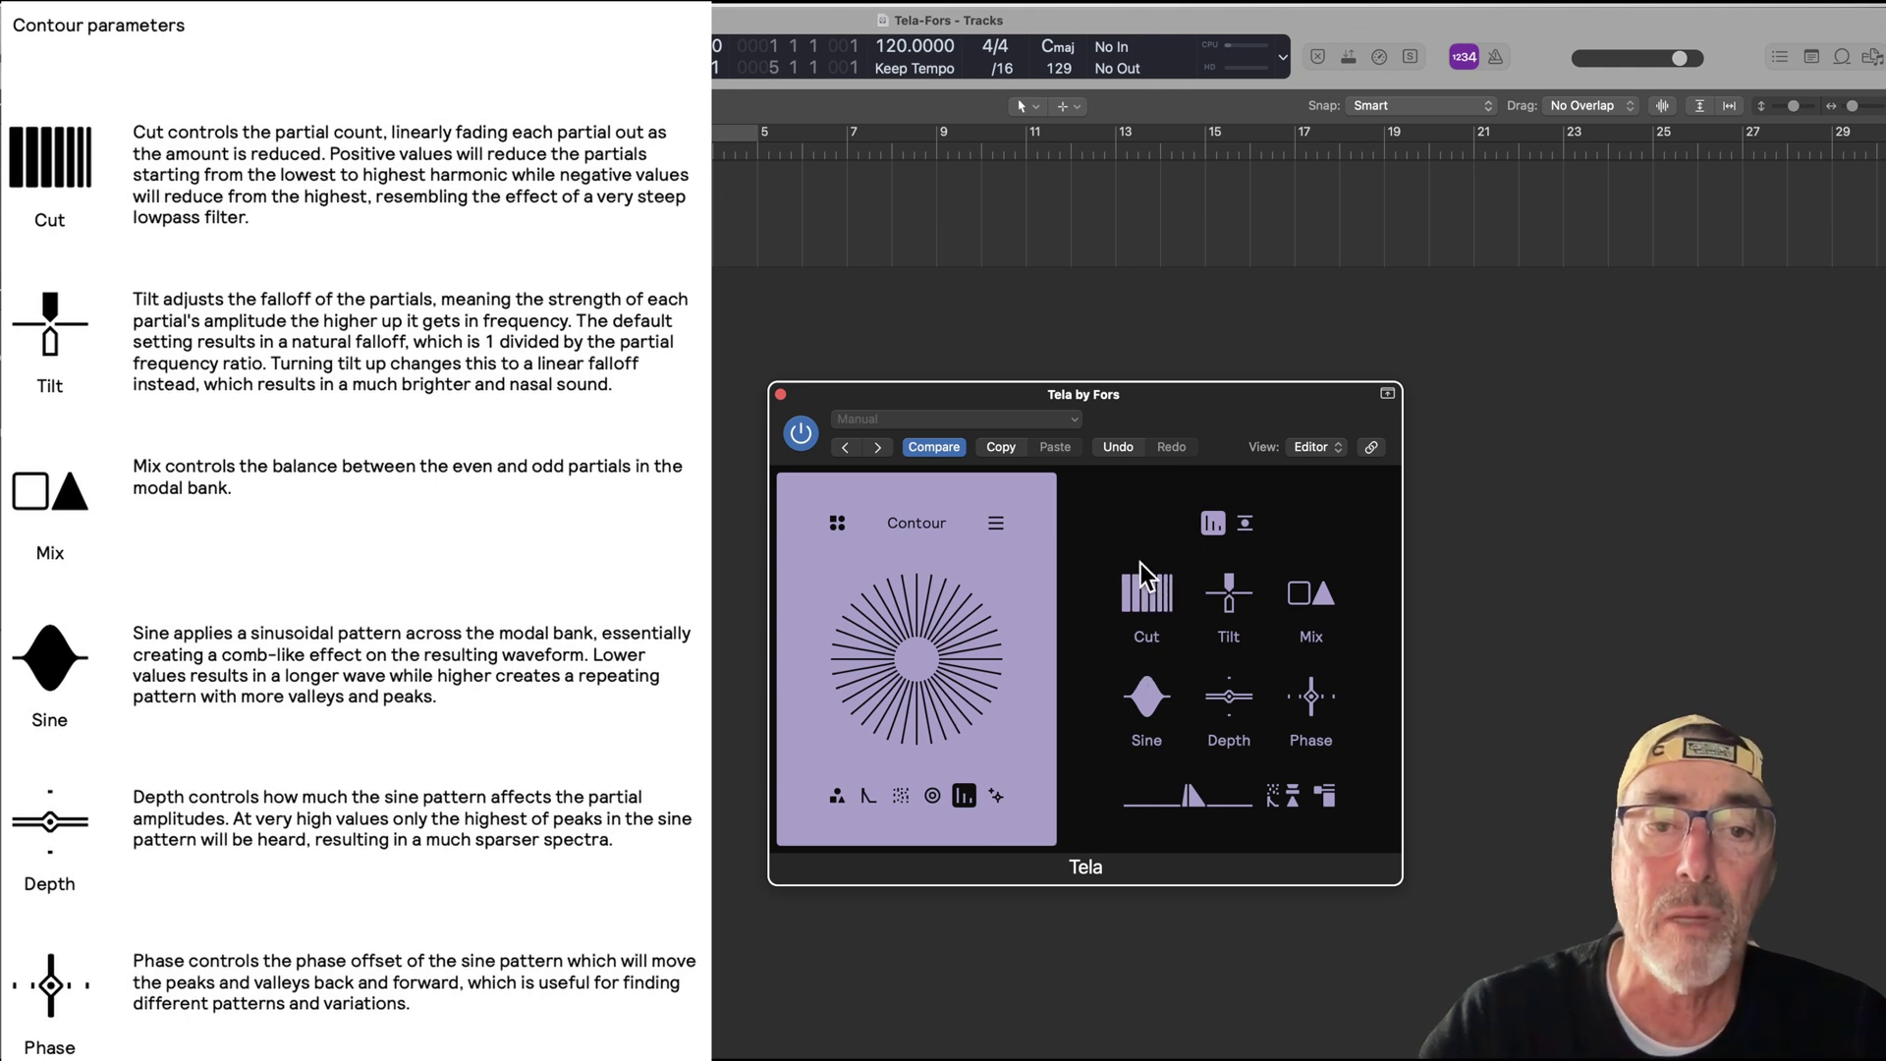
left_click_drag(1149, 579, 1149, 618)
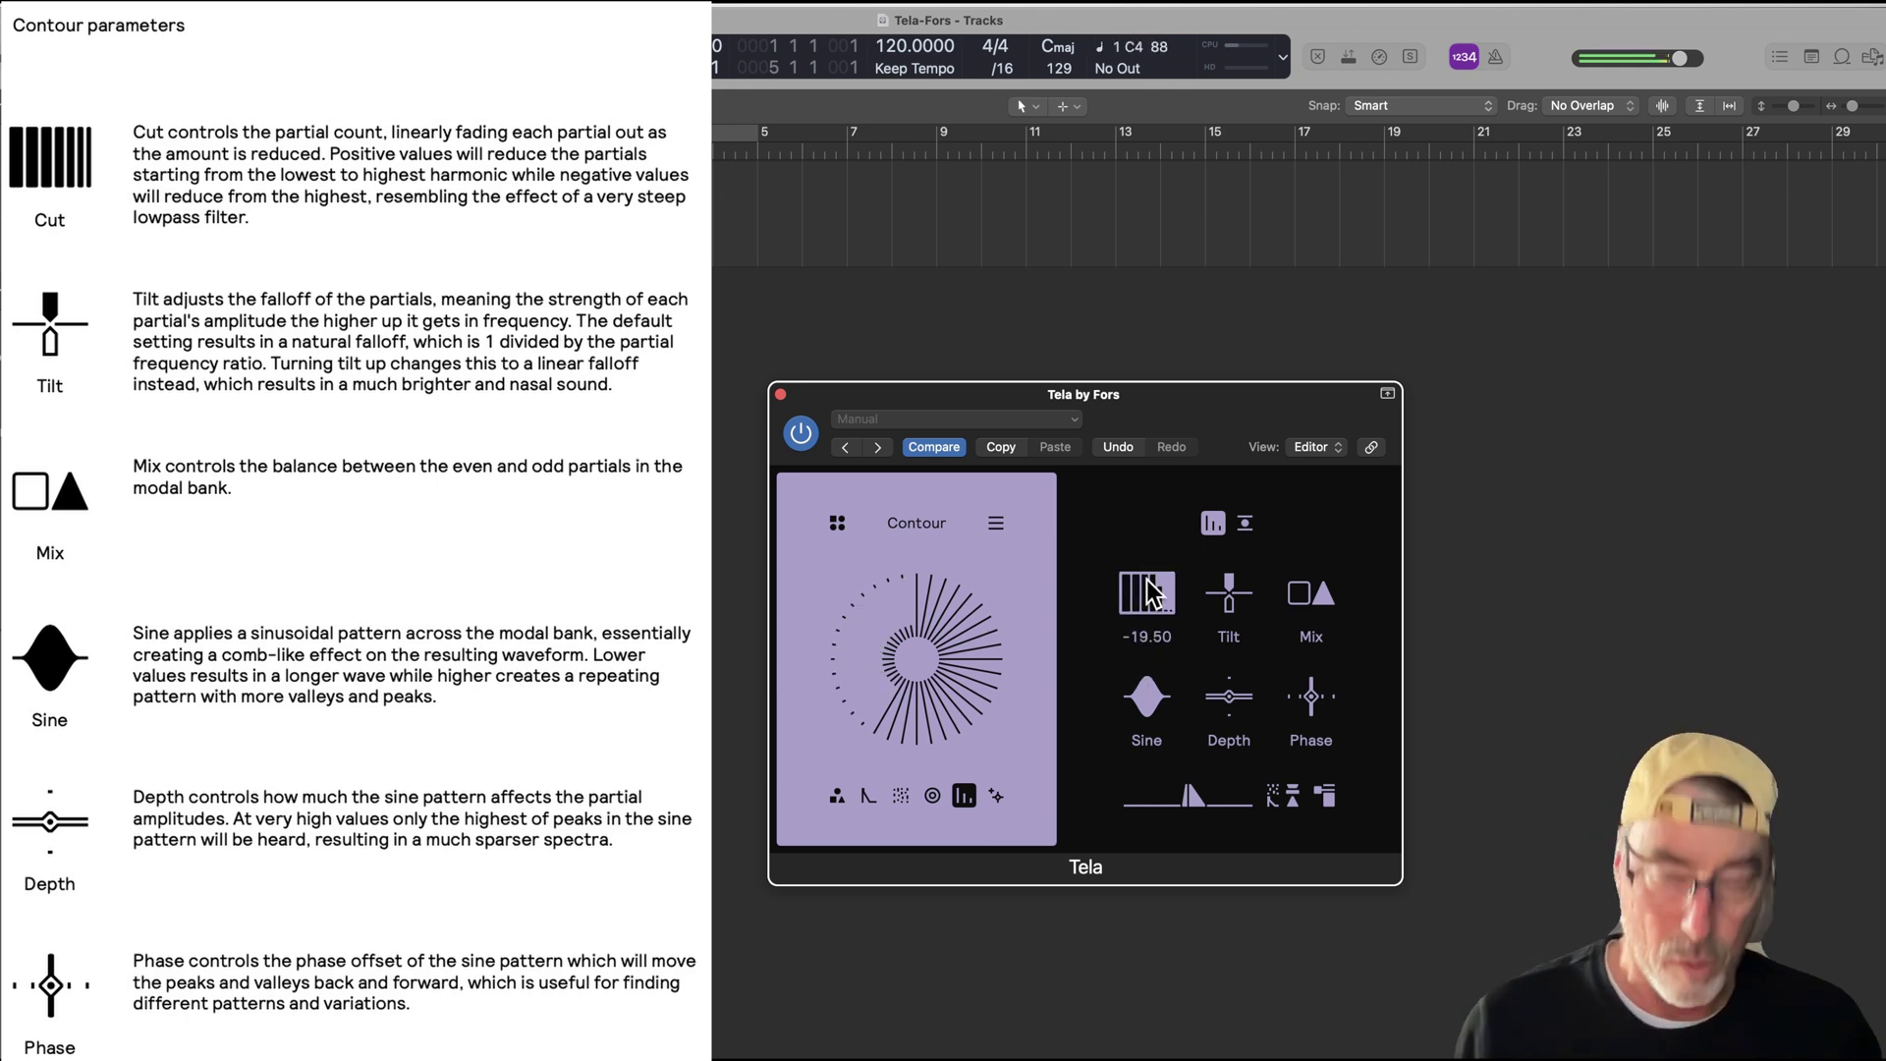
scroll(1228, 593, "up", 10)
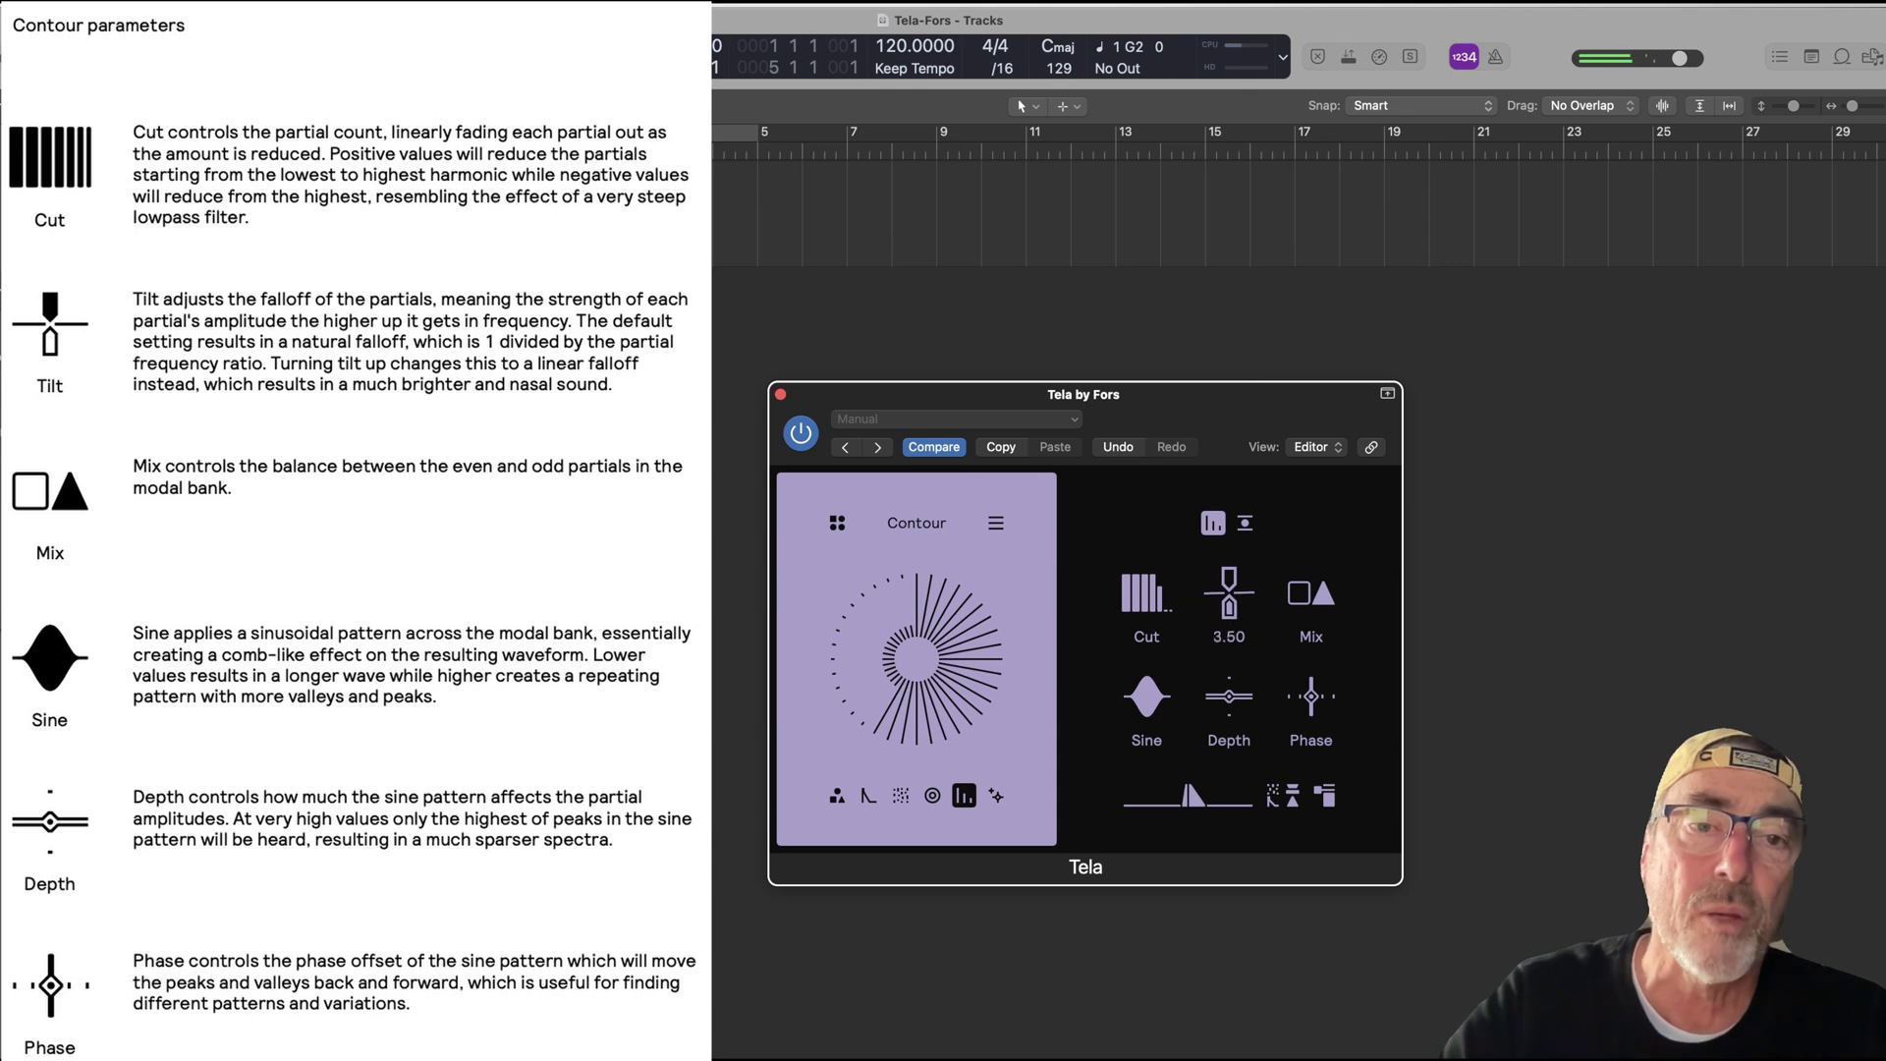
scroll(1239, 611, "up", 3)
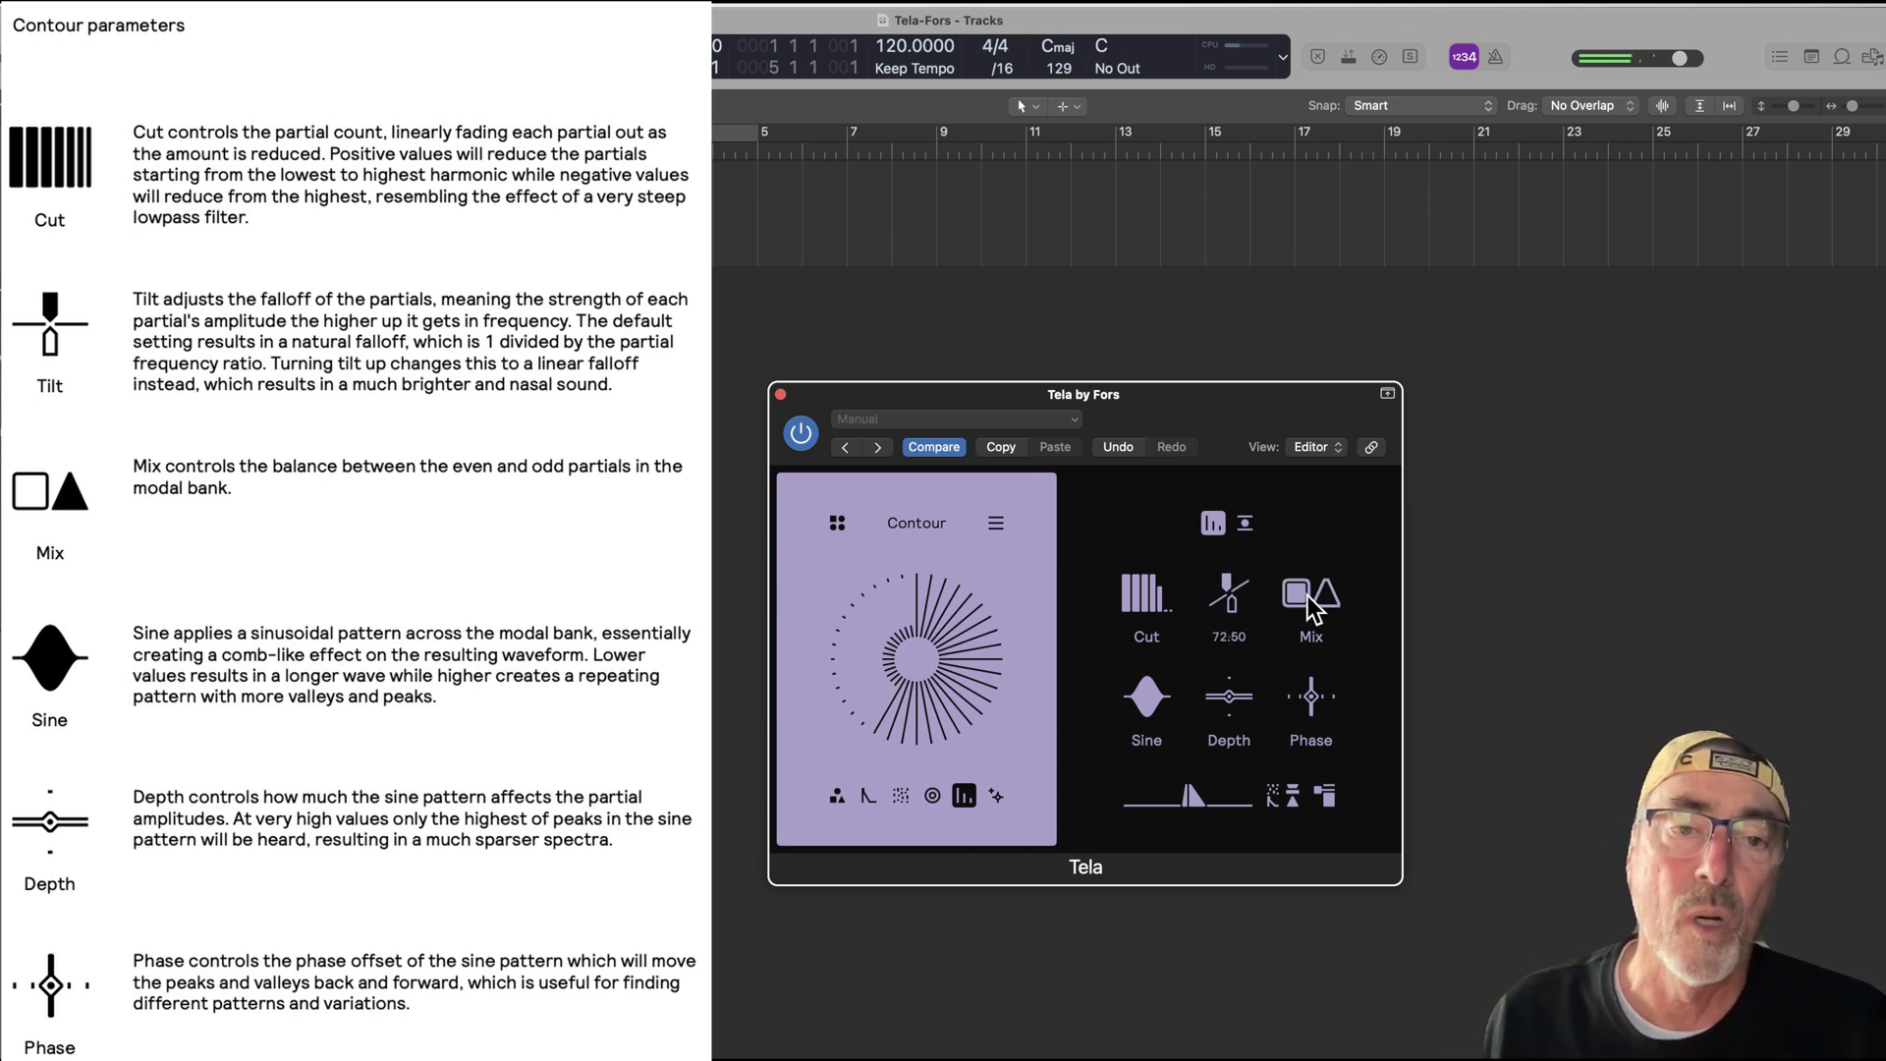
Shape the contour's sine pattern with Sine at 46.50, Depth at 67.00 and a shifted Phase
scroll(1146, 698, "up", 5)
scroll(1146, 698, "up", 2)
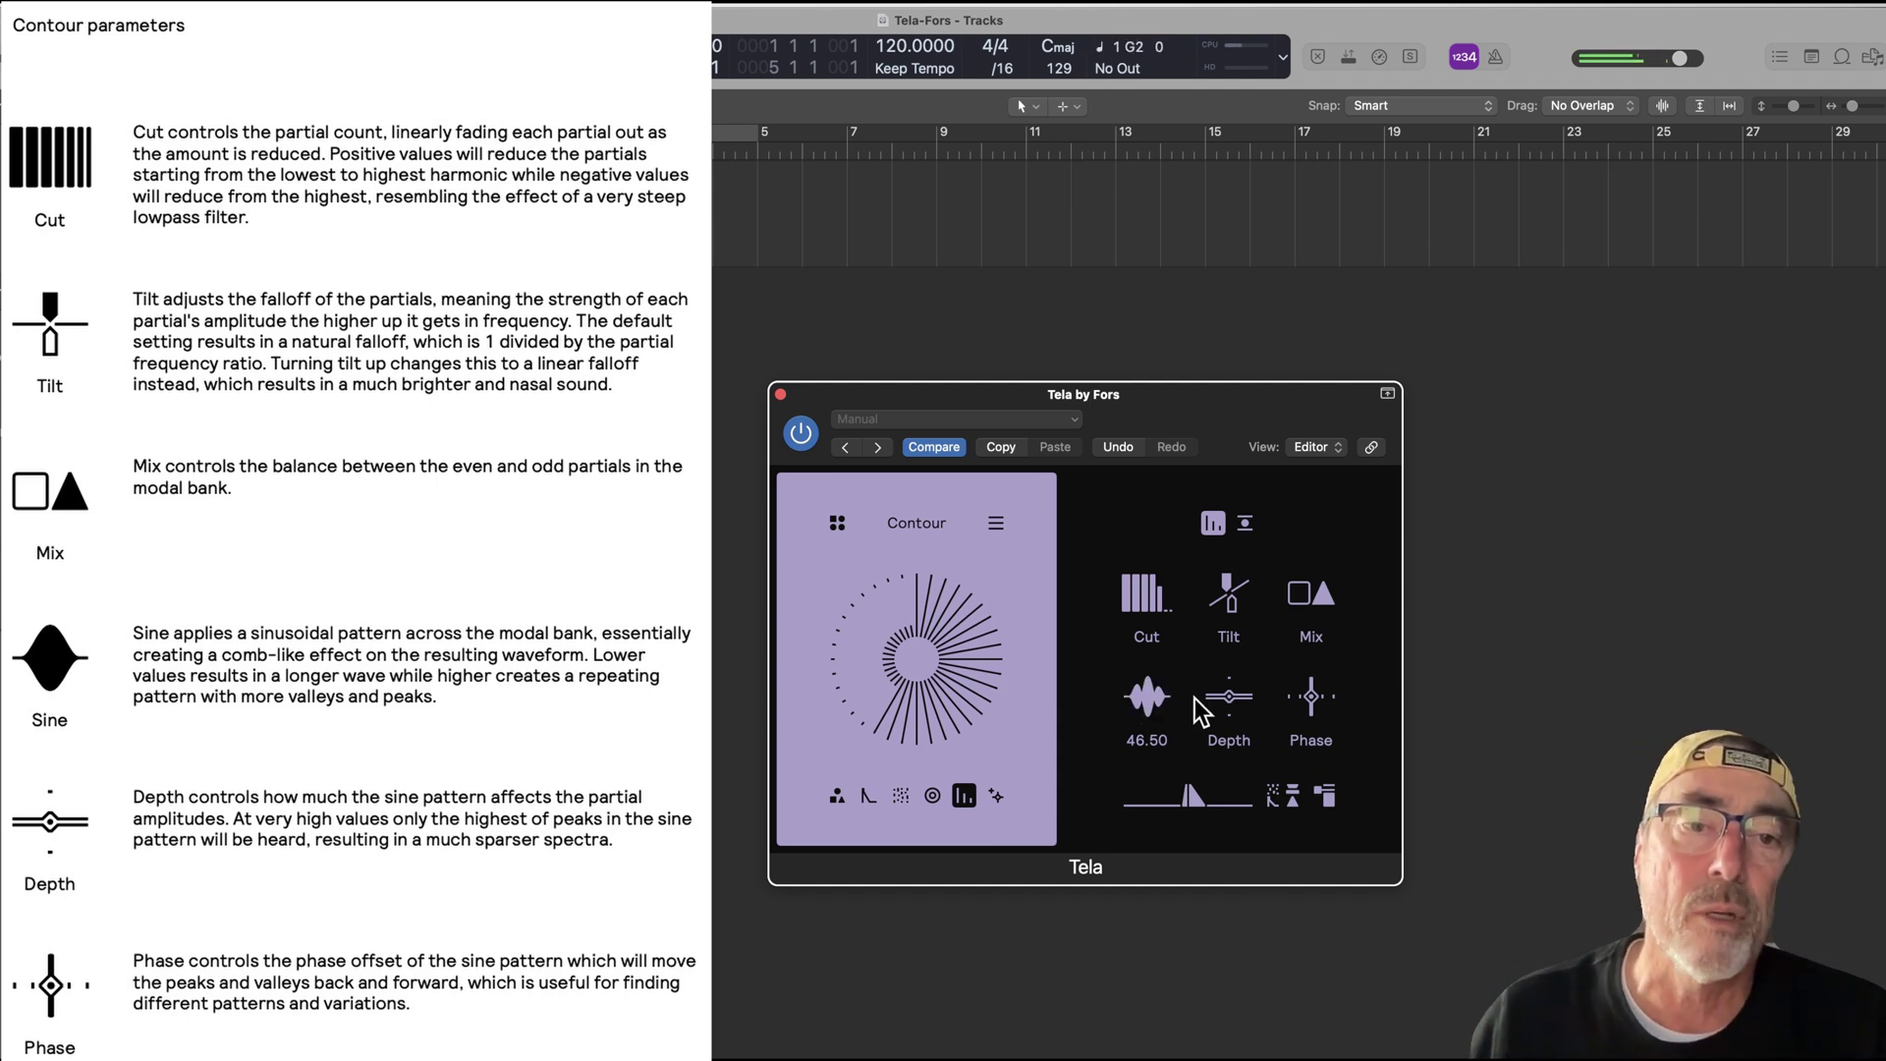
scroll(1233, 699, "up", 5)
scroll(1233, 705, "up", 5)
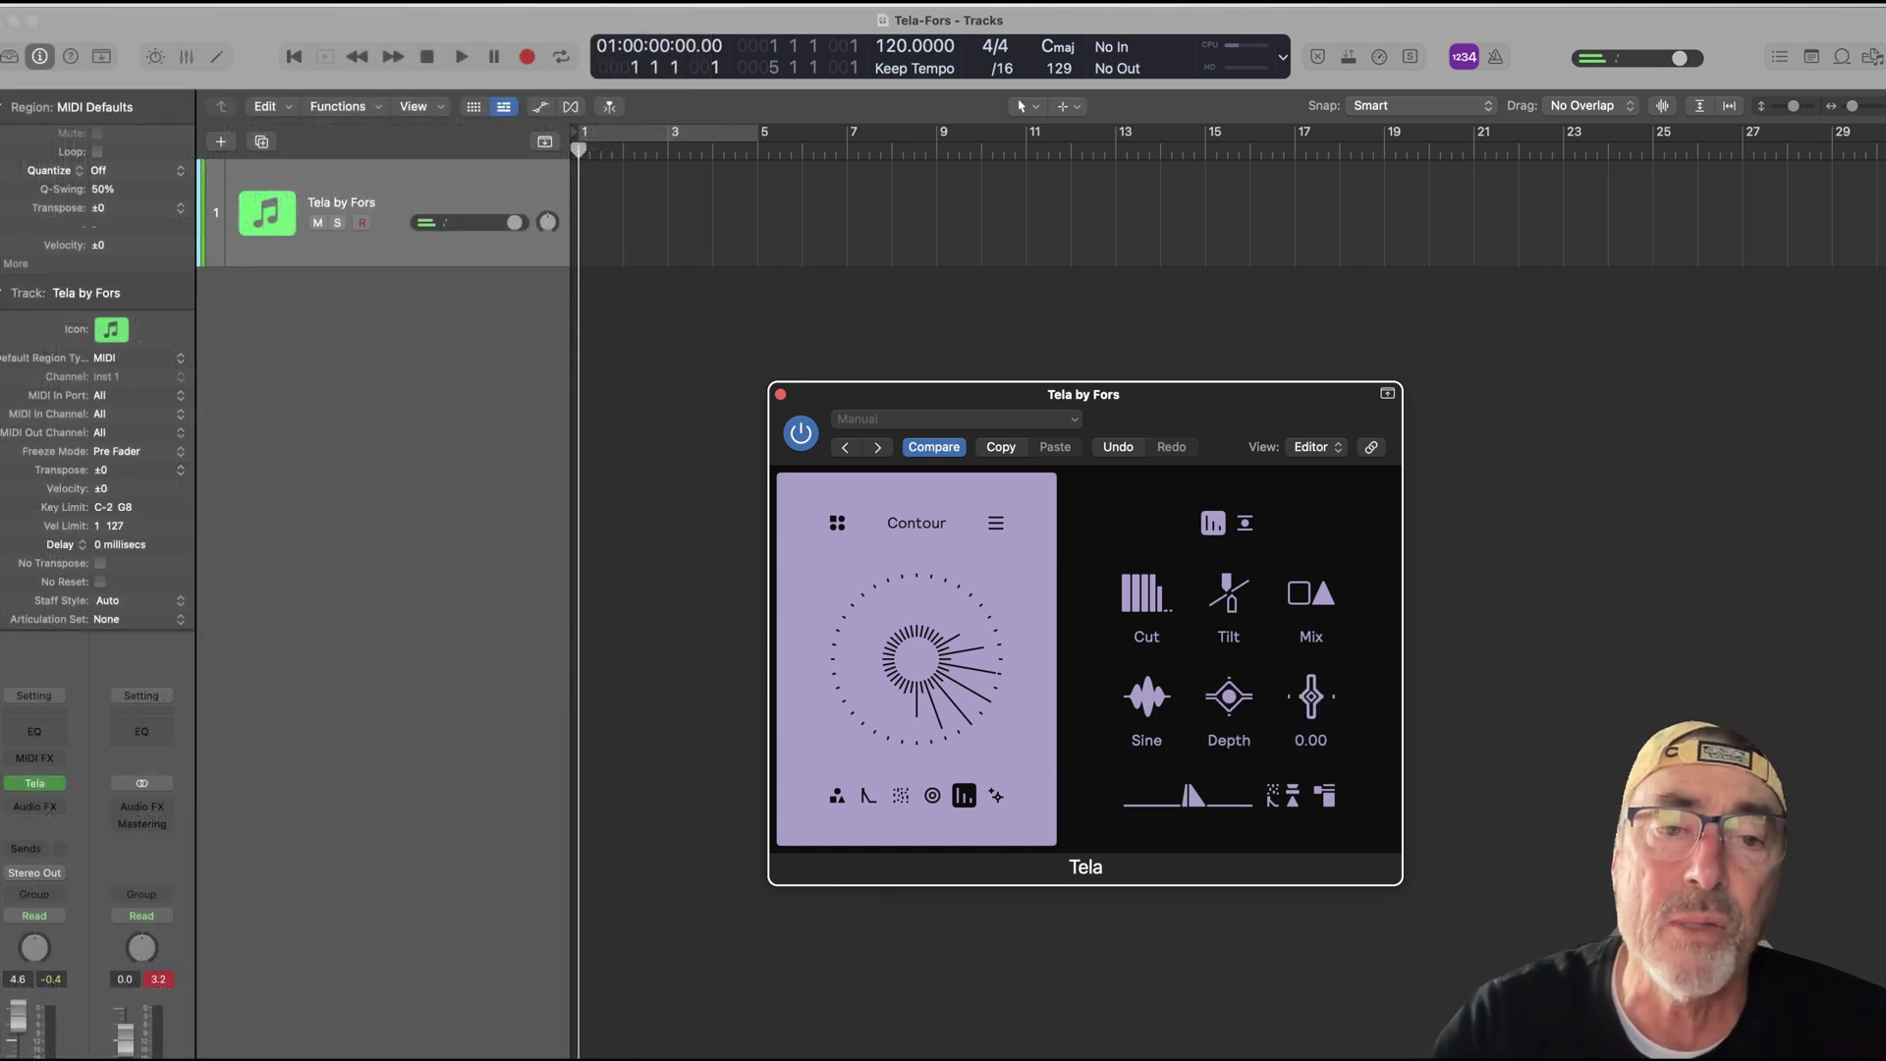
On the Space page, set the reverb's Size to 85.00 and adjust its Mix, Decay and Focus
left_click(998, 795)
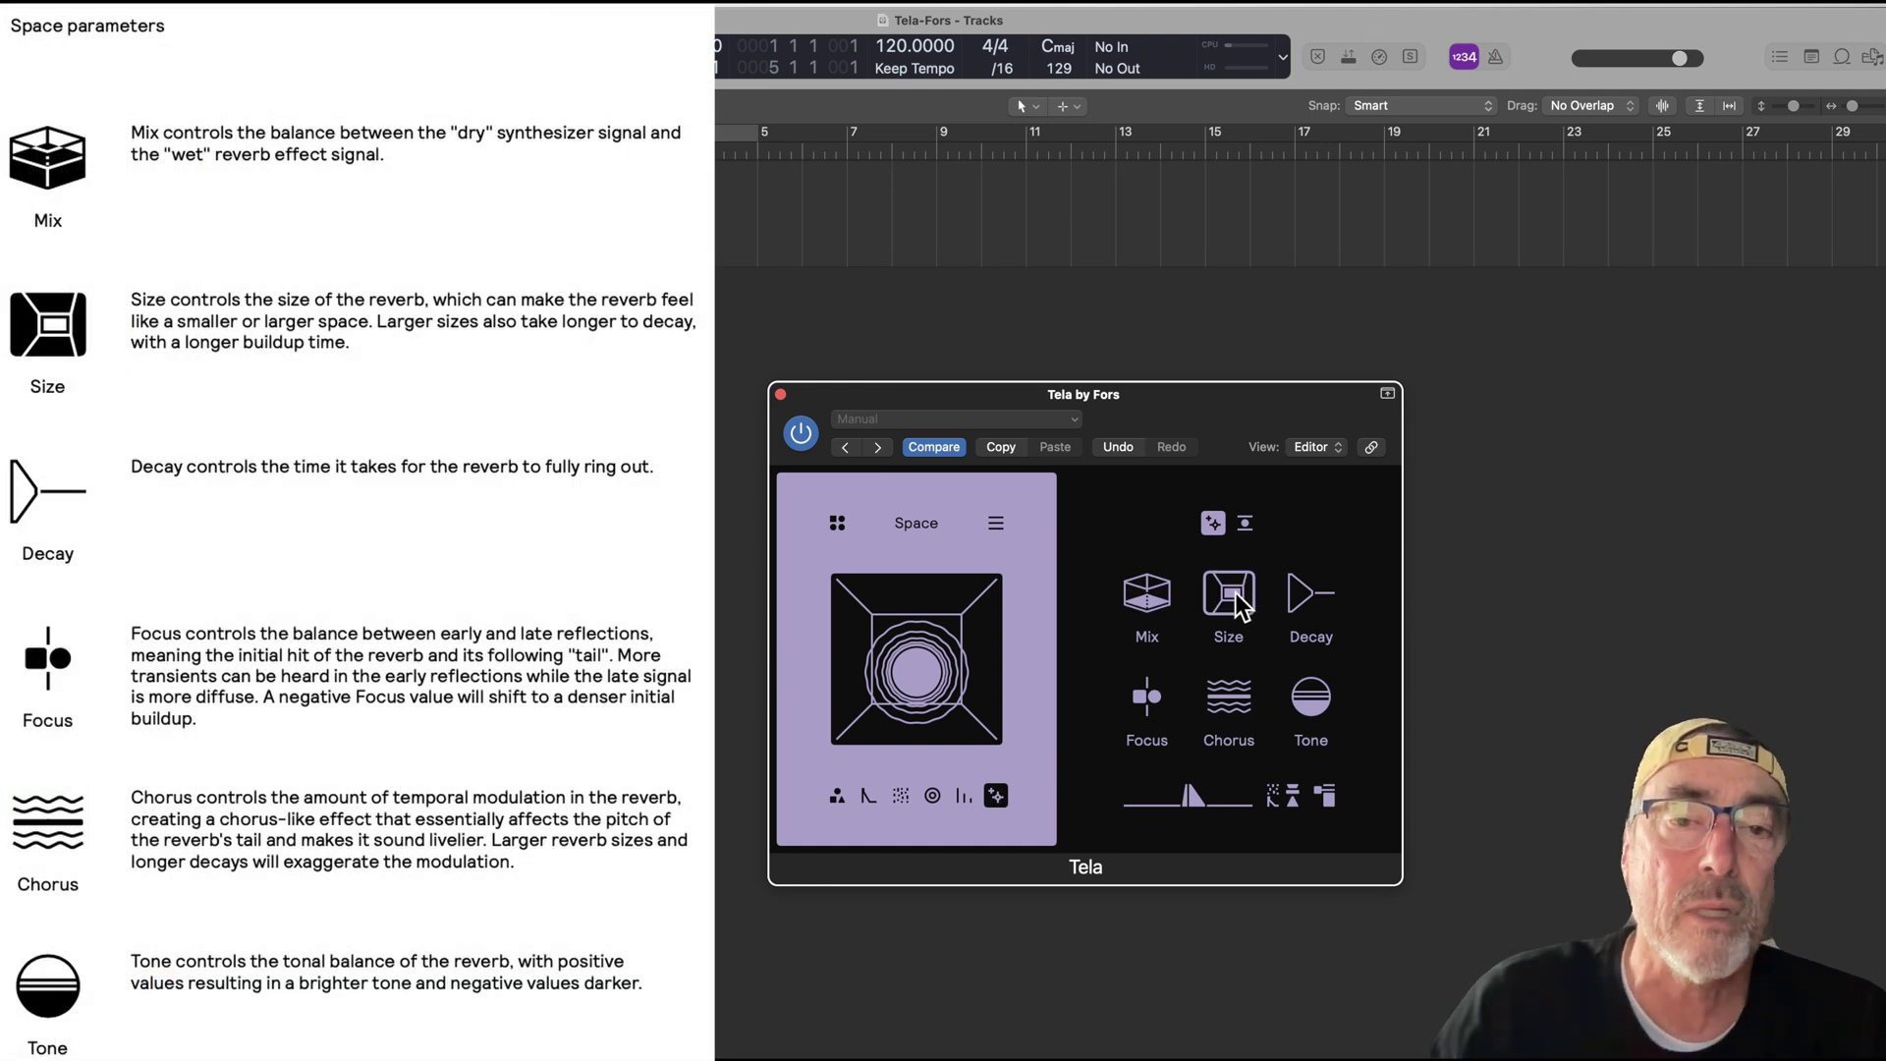
mouse_move(1236, 593)
left_mouse_down()
mouse_move(1236, 552)
mouse_move(1234, 595)
left_mouse_up()
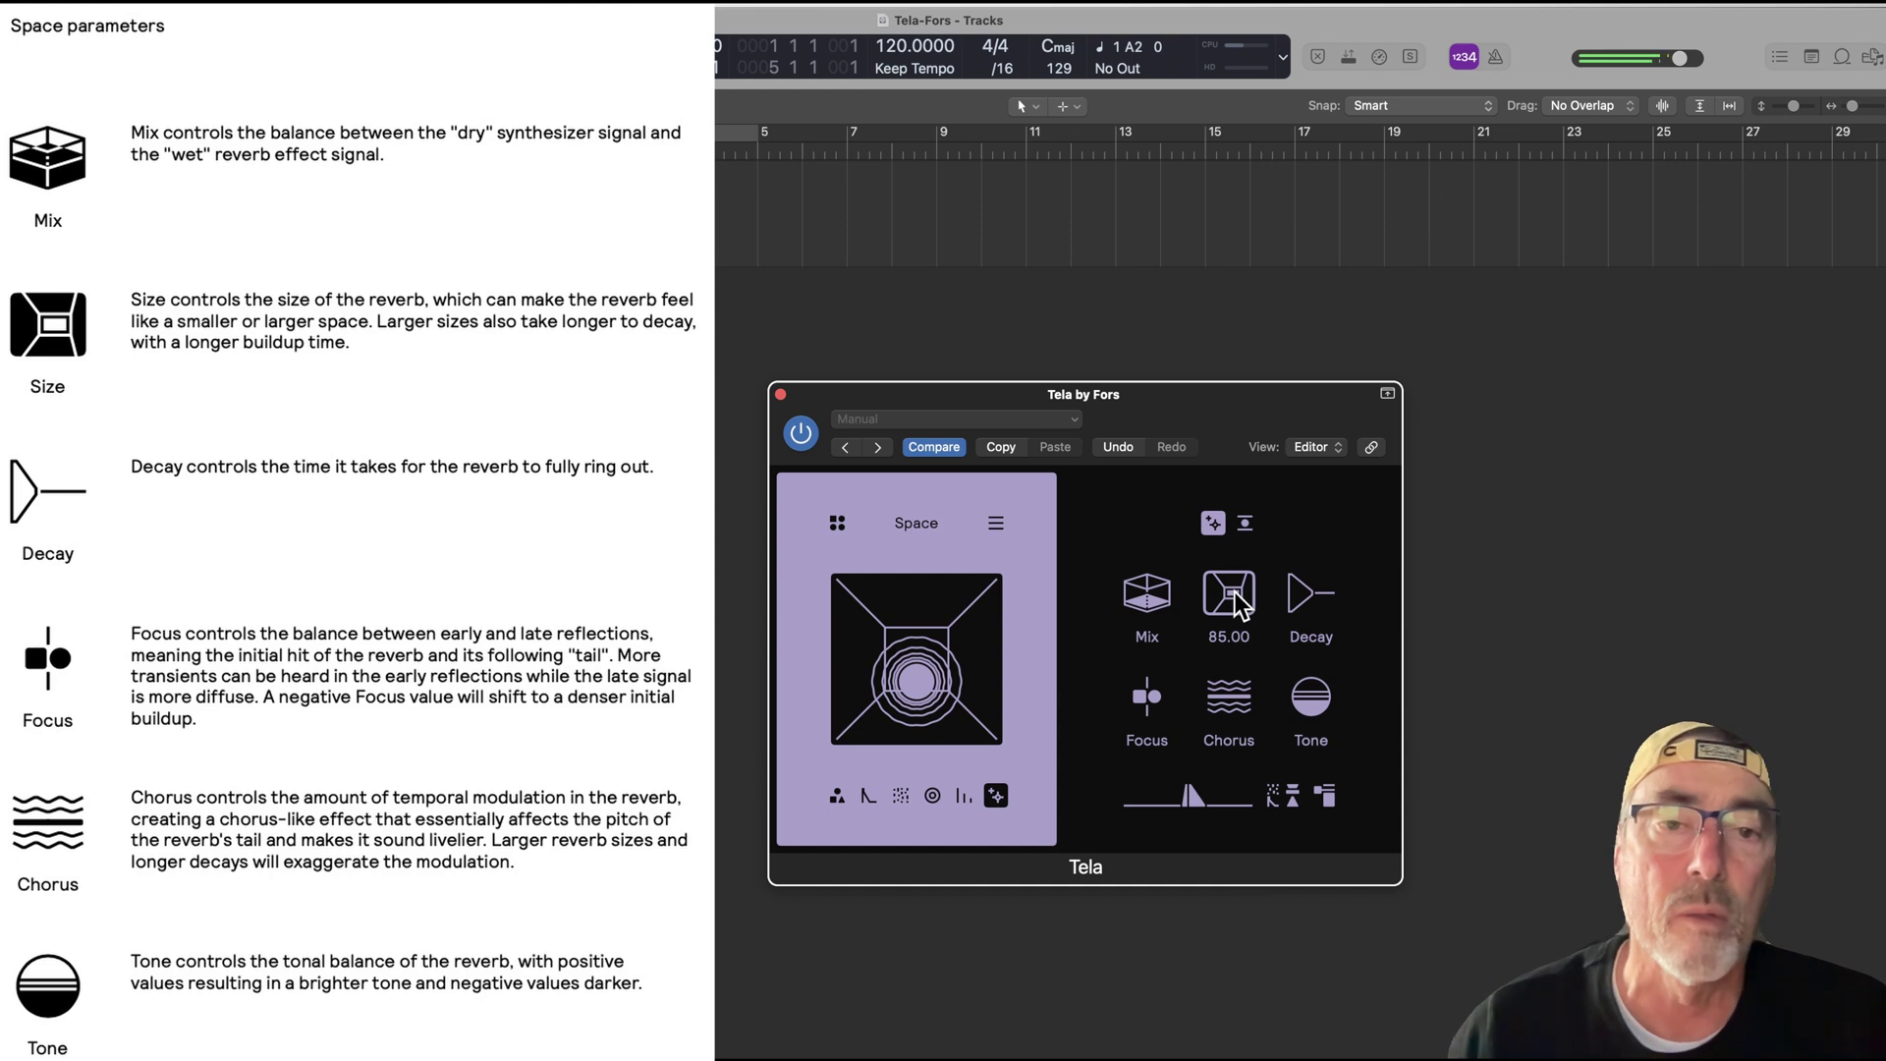
mouse_move(1166, 611)
left_mouse_down()
mouse_move(1166, 638)
mouse_move(1162, 611)
left_mouse_up()
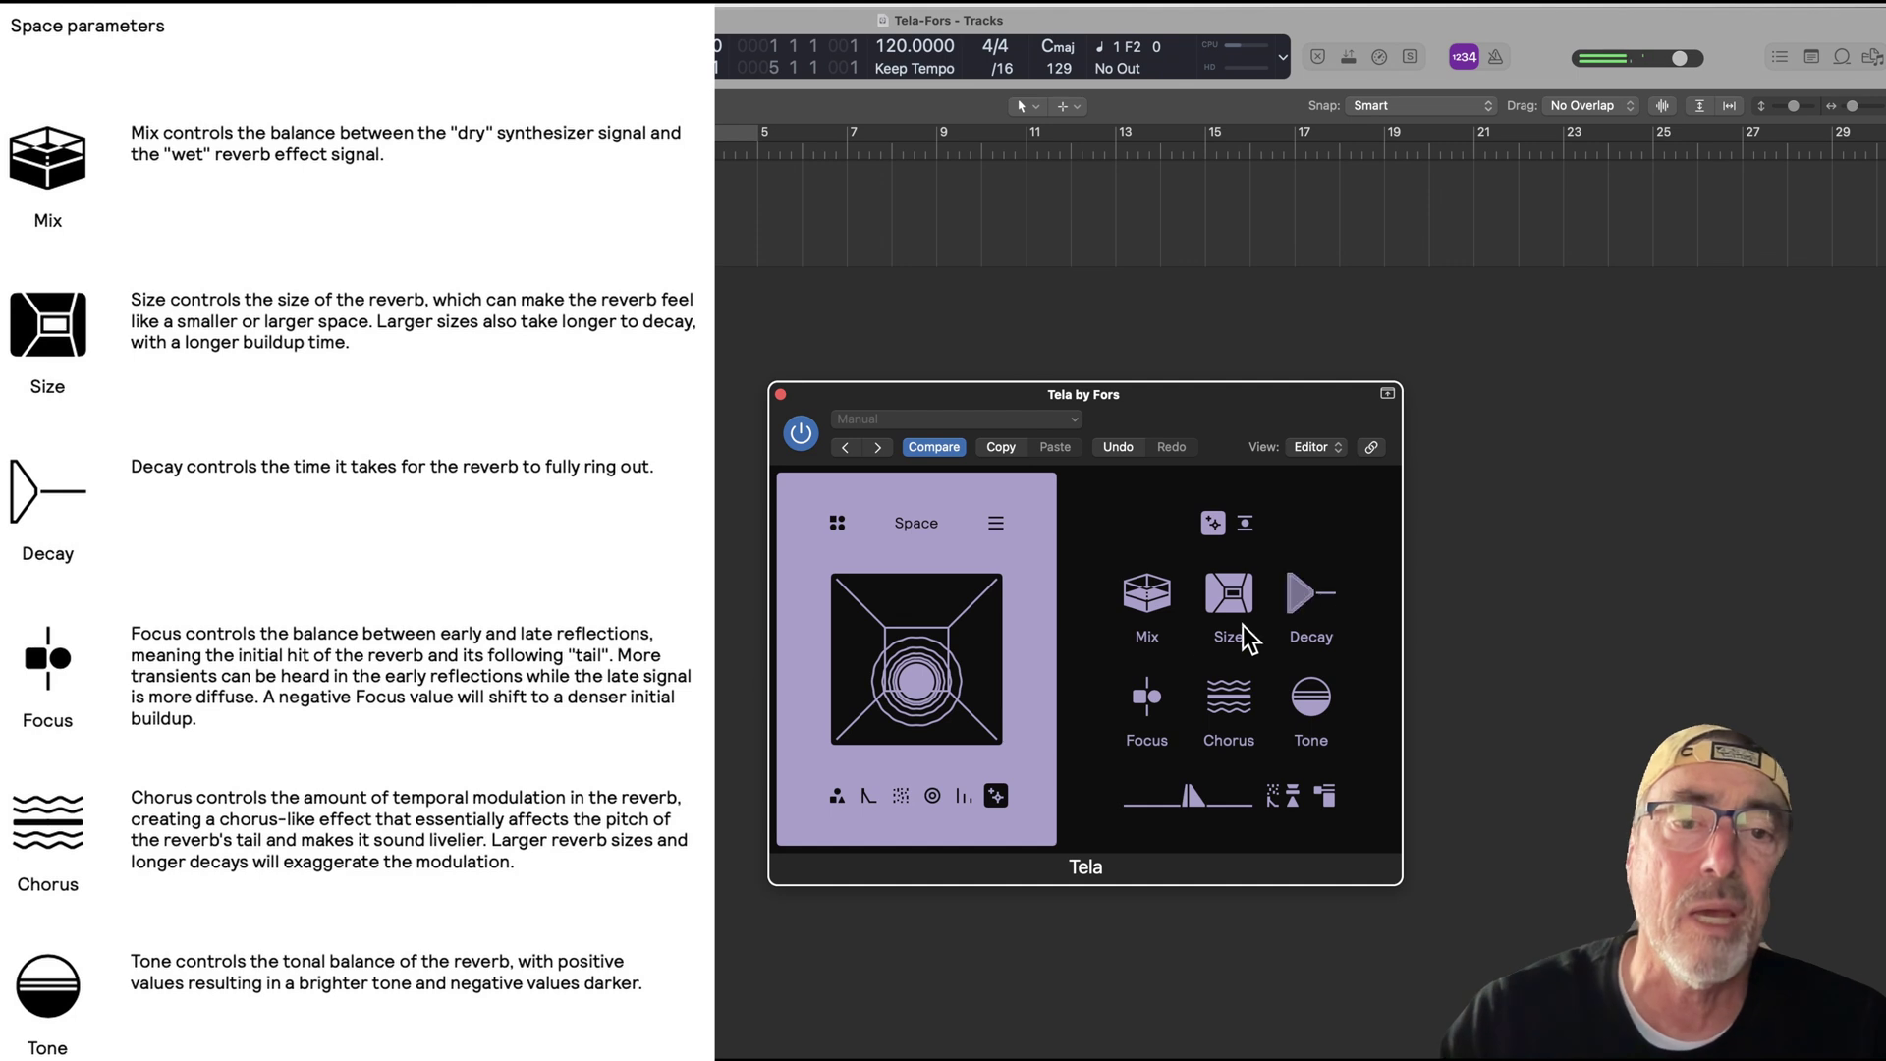
scroll(1151, 696, "up", 3)
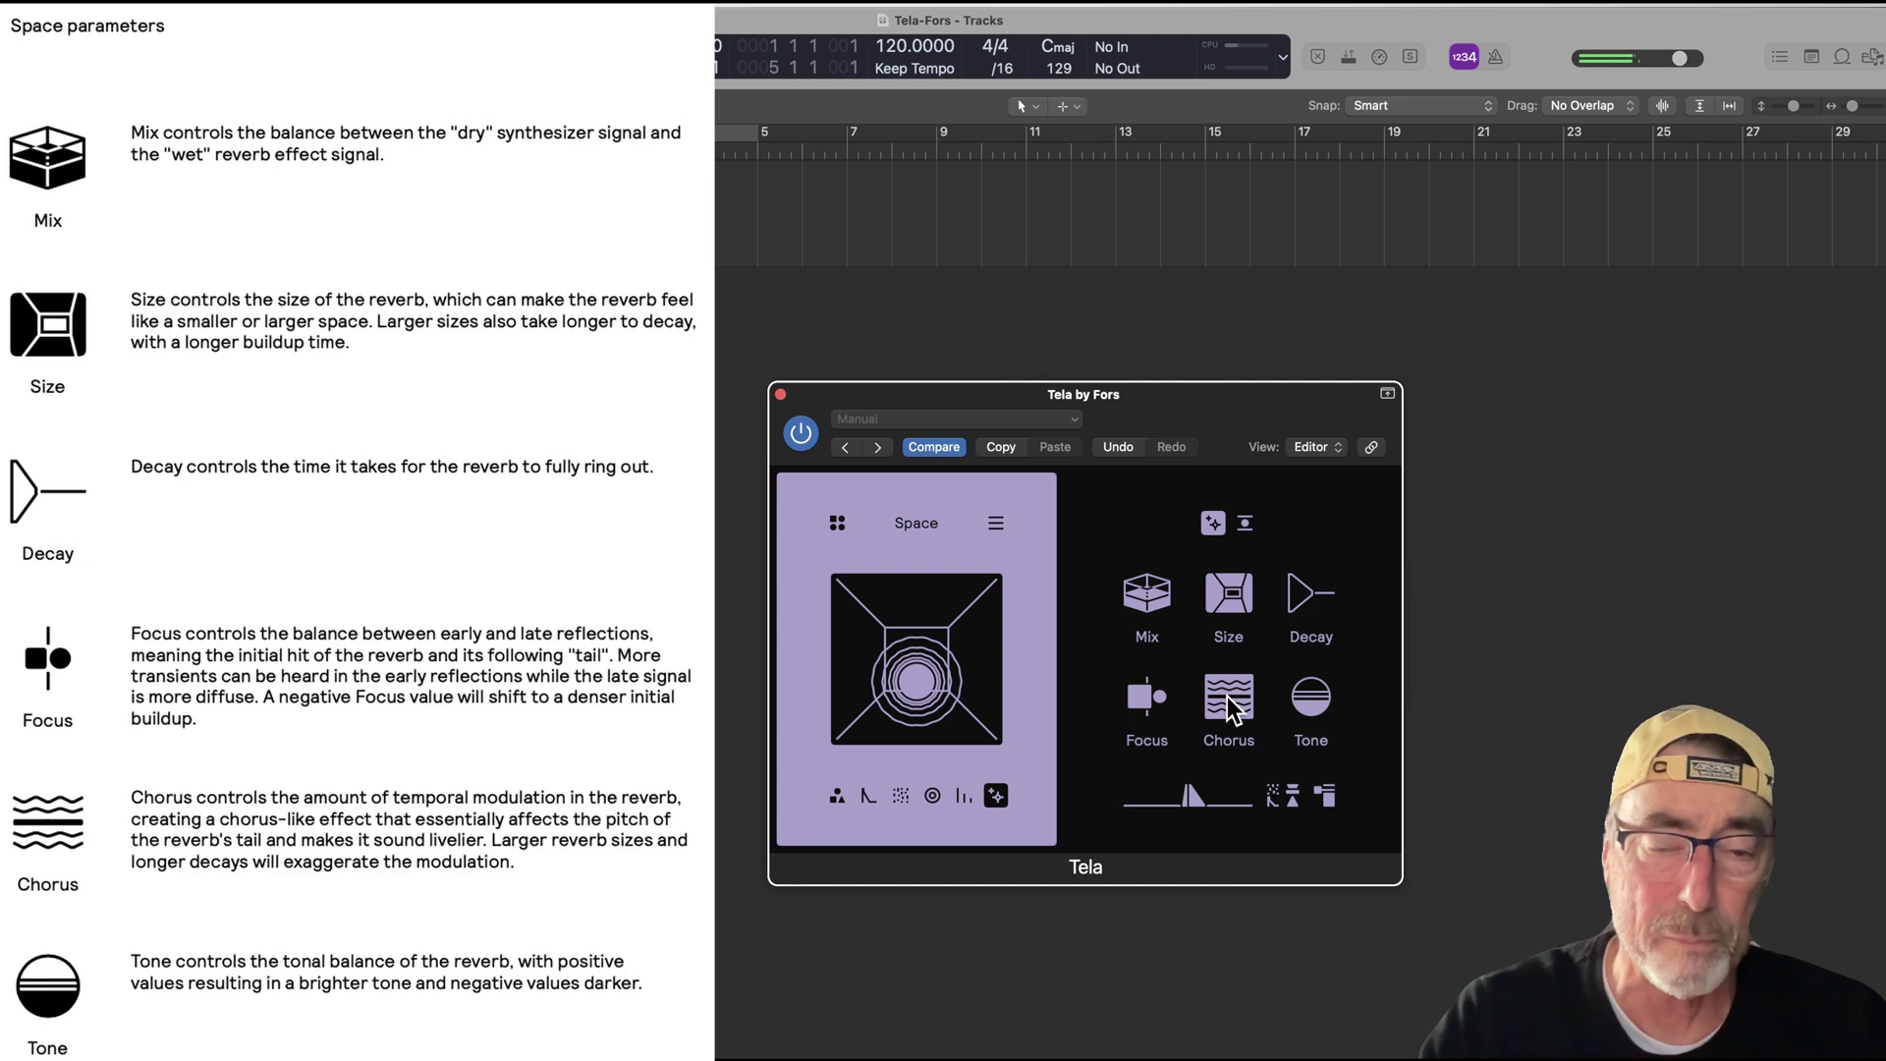
Set the reverb's Chorus to 89.00, and sweep its Tone up to 28.25 and back down
left_click_drag(1227, 697, 1228, 674)
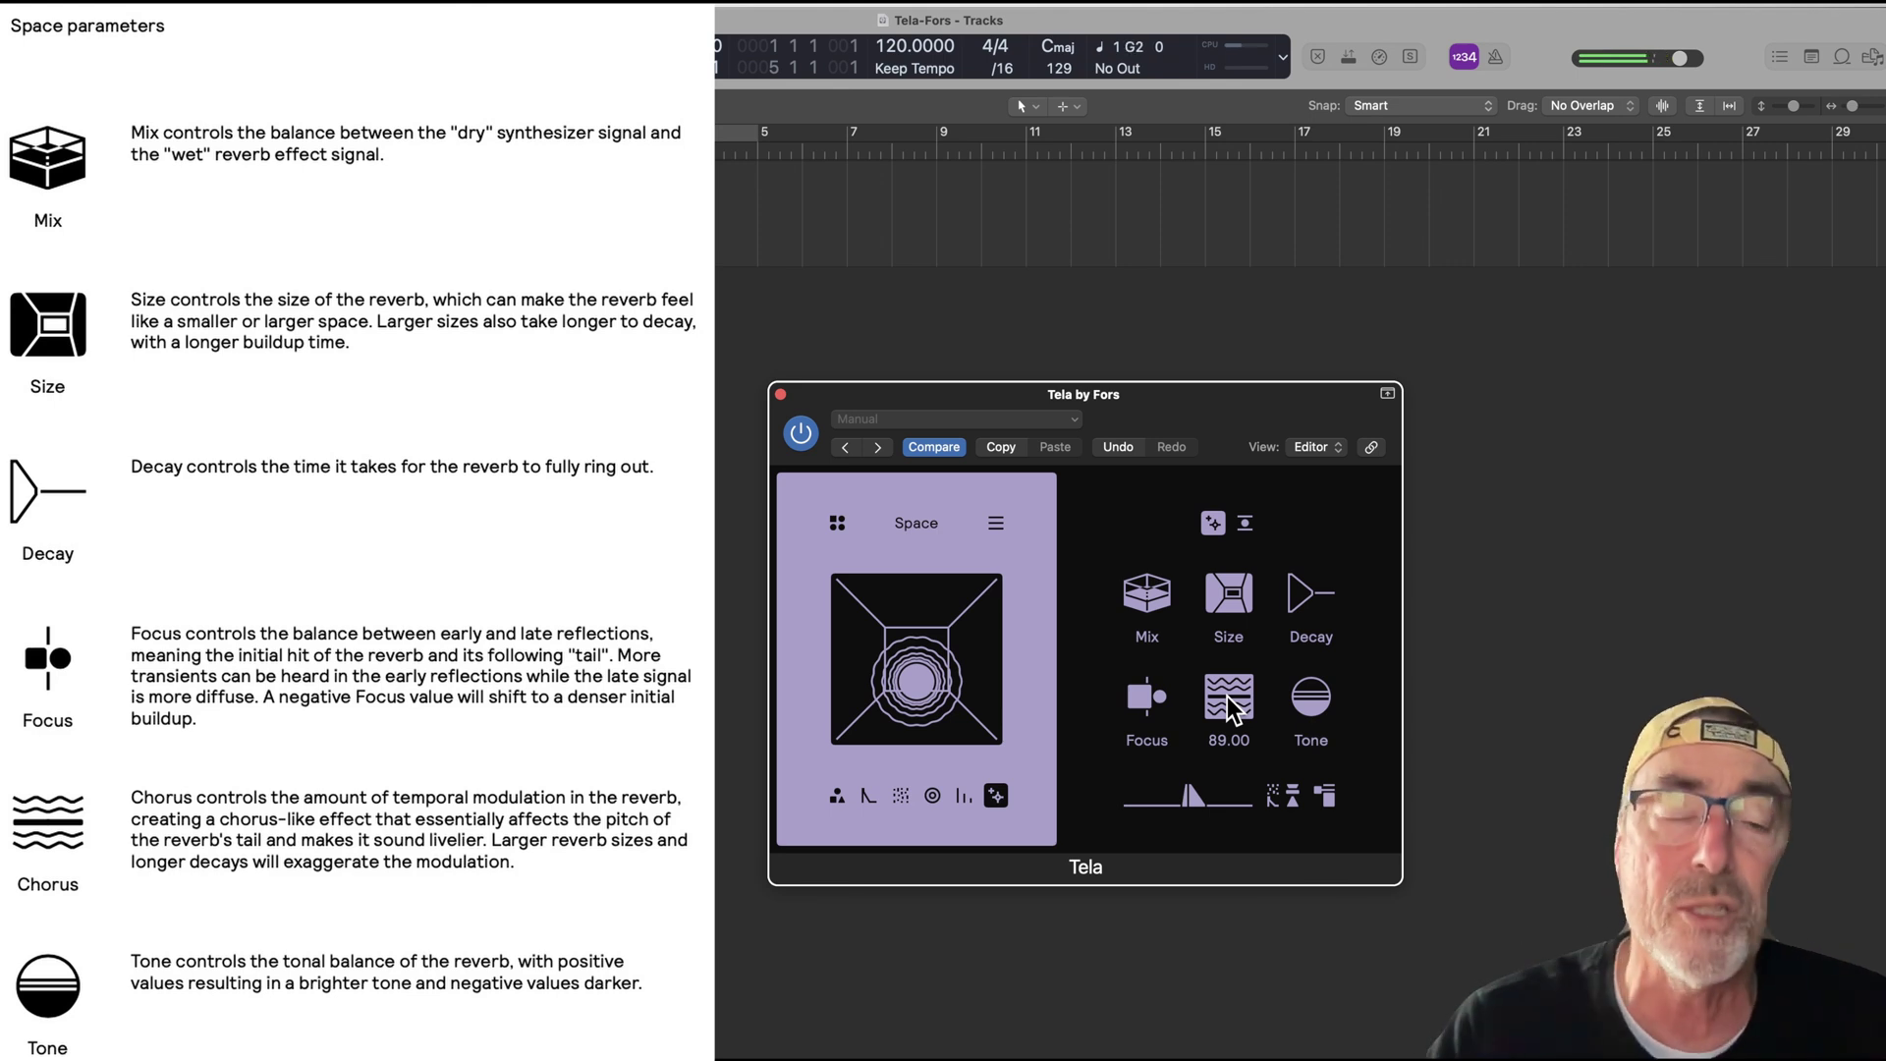
left_click_drag(1316, 690, 1316, 640)
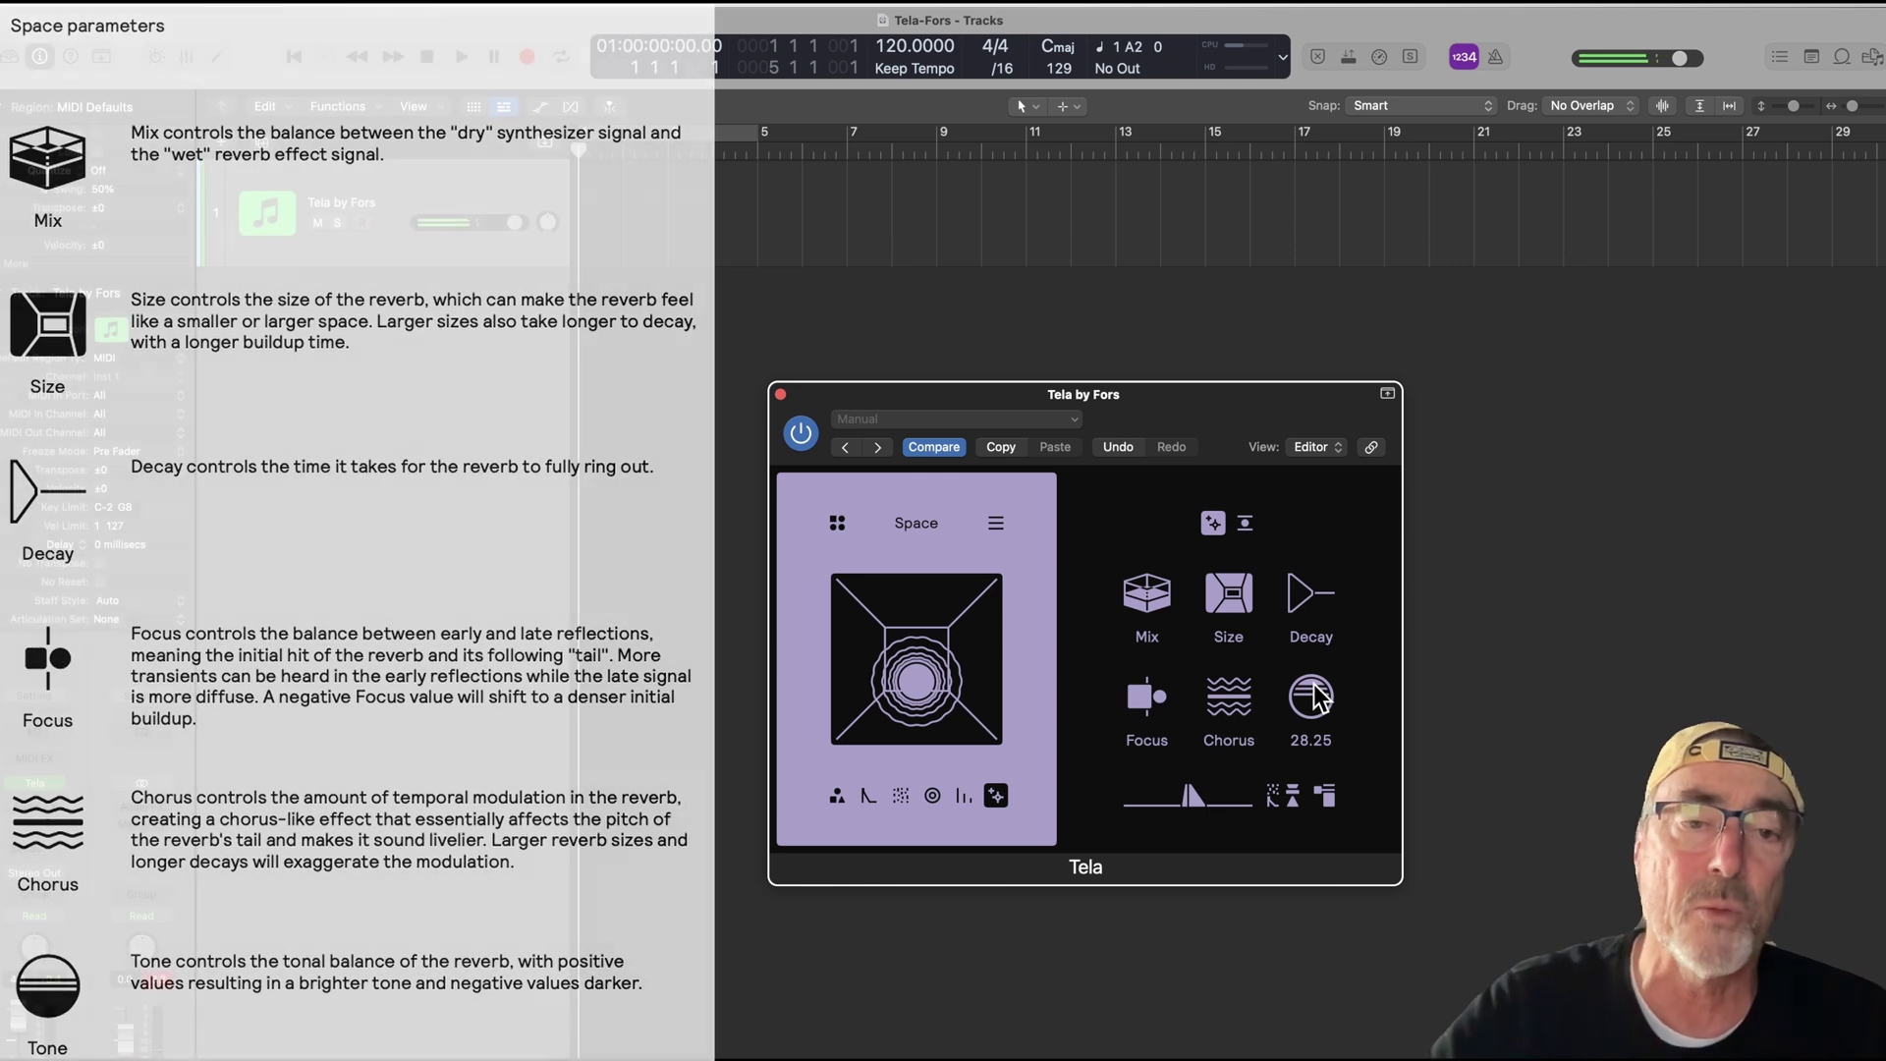
left_click_drag(1314, 686, 1316, 735)
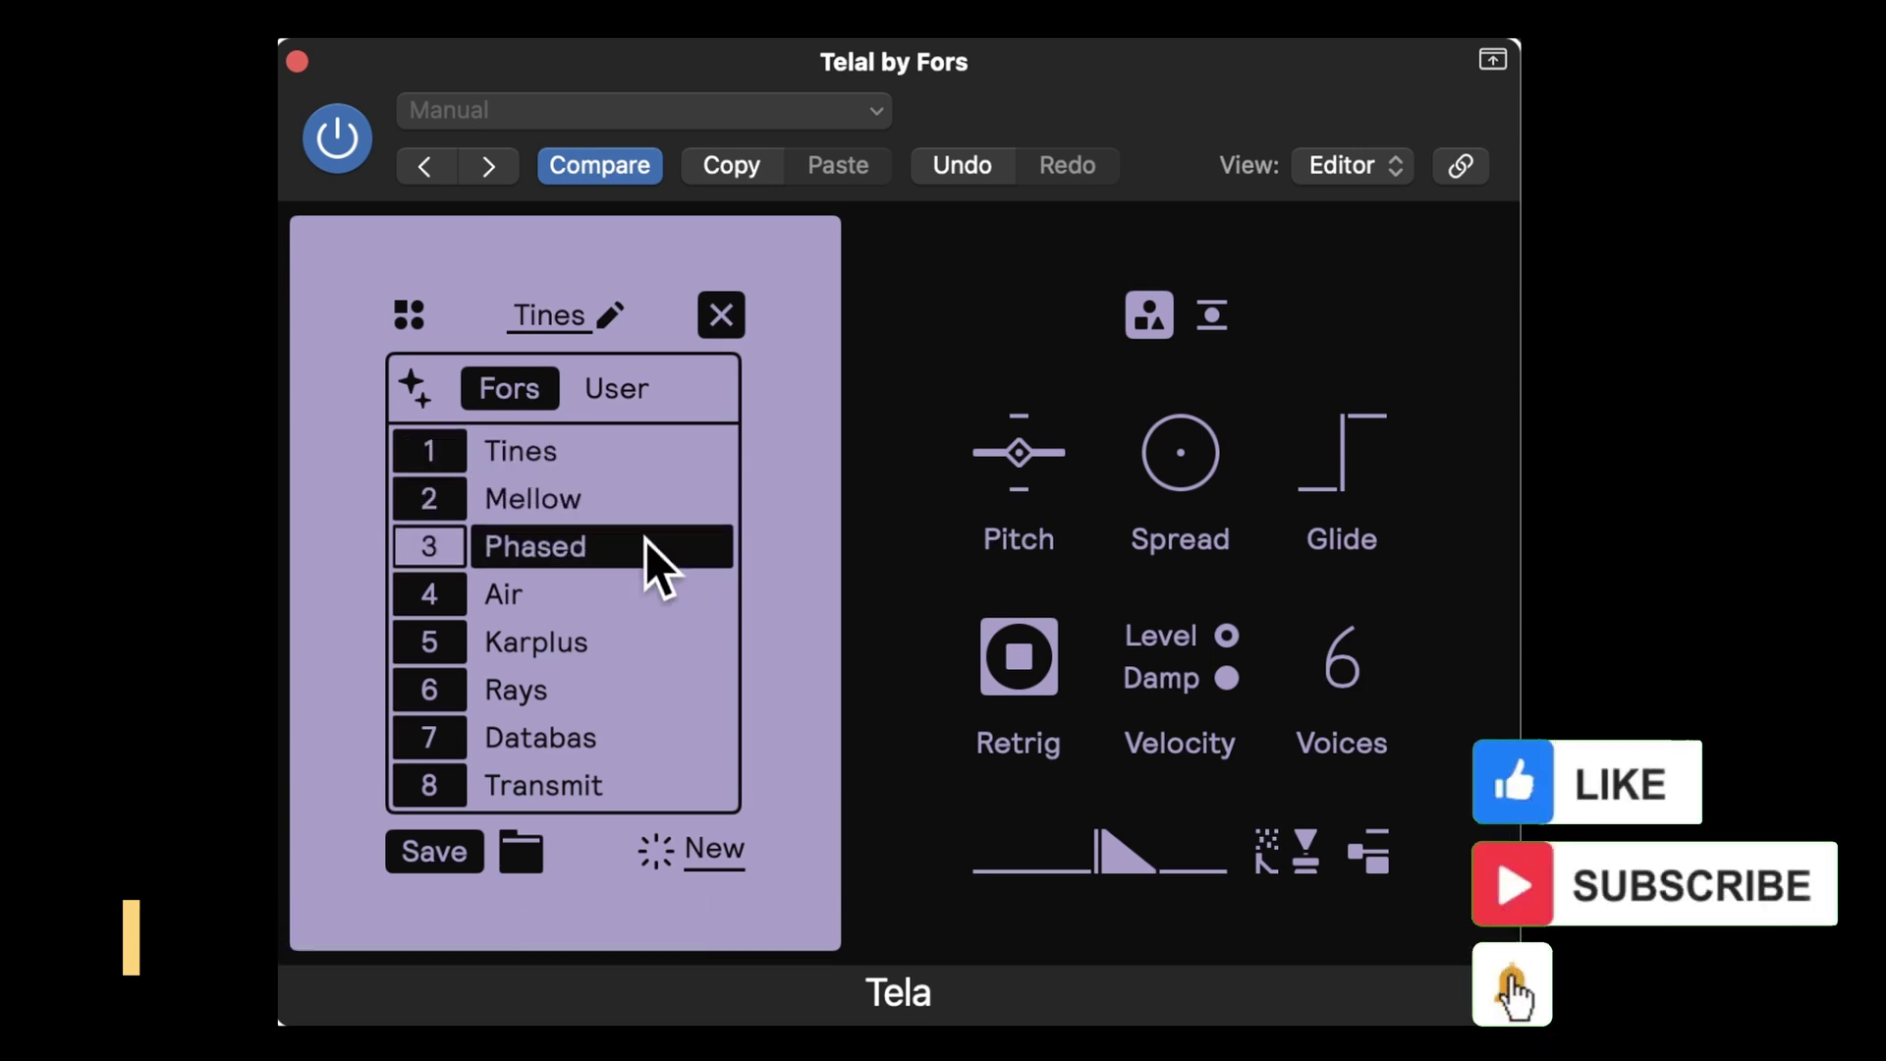
Audition the Fors factory presets Phased, Air, Databas and Transmit by loading each in turn
left_click(534, 562)
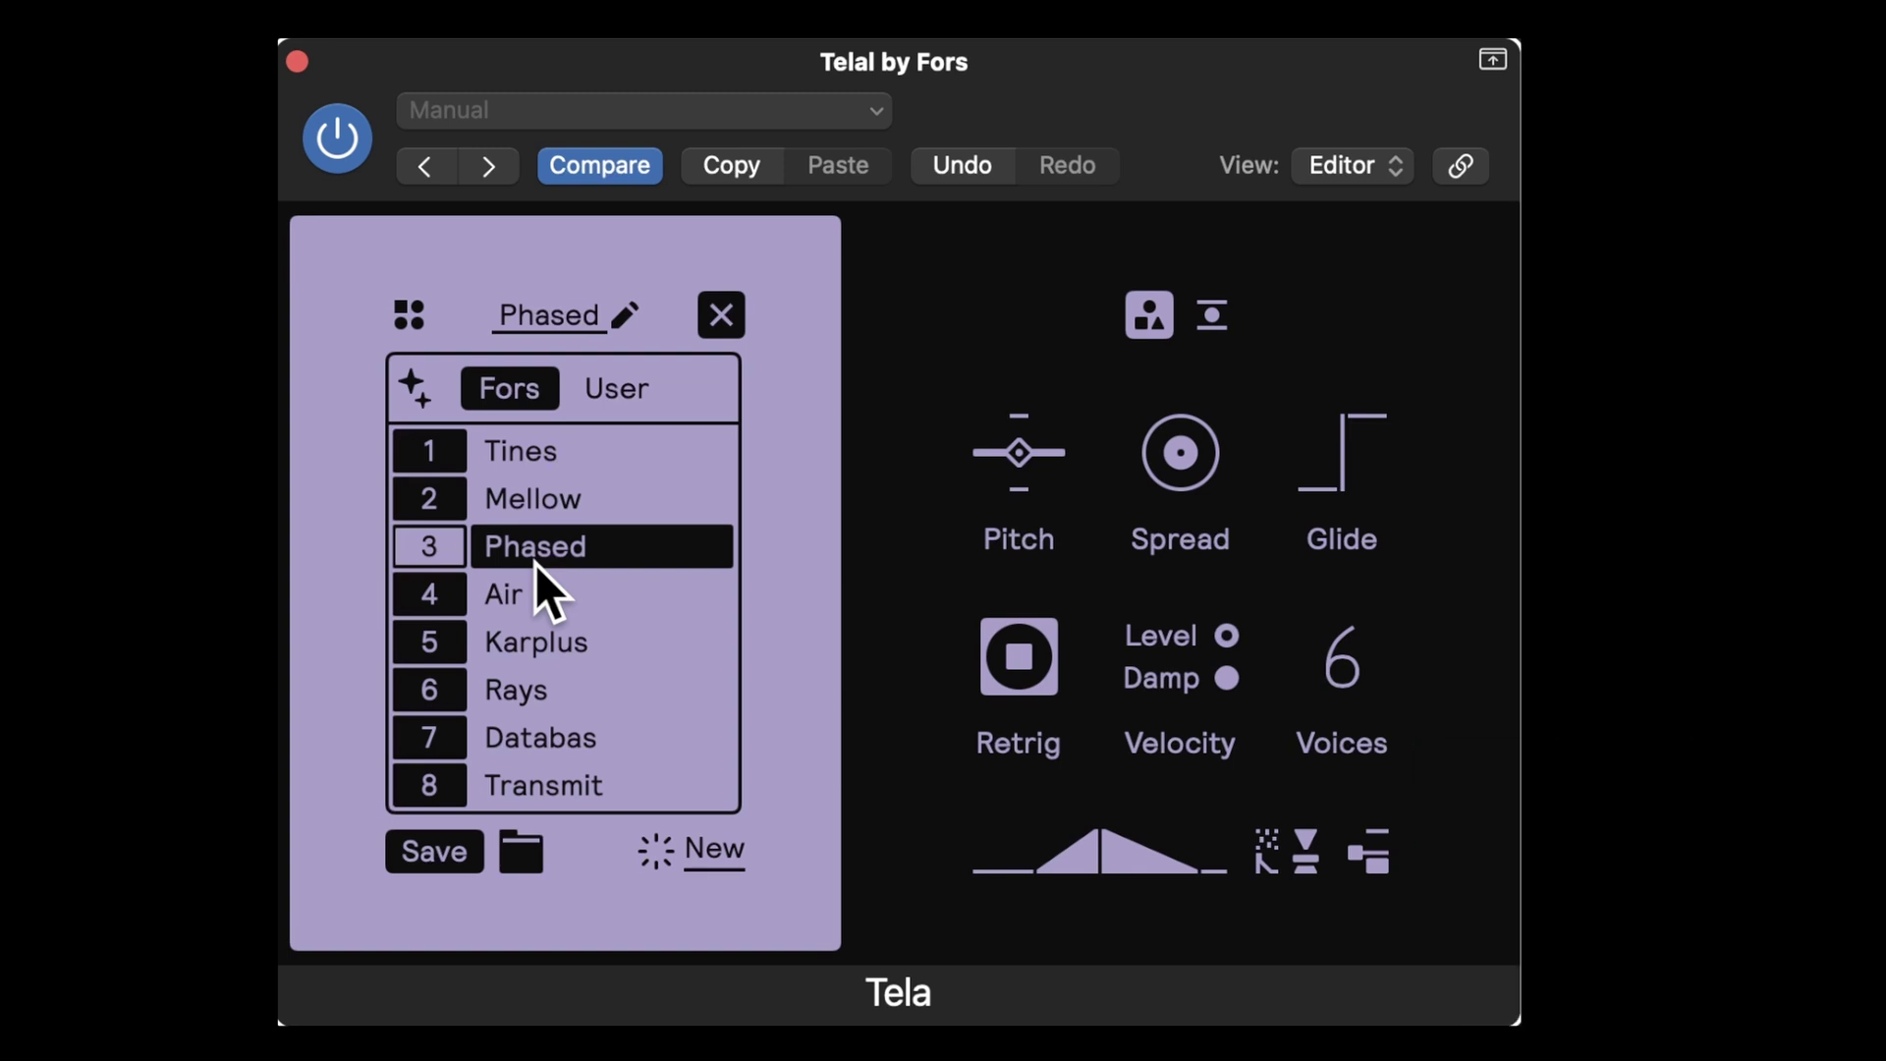
left_click(545, 585)
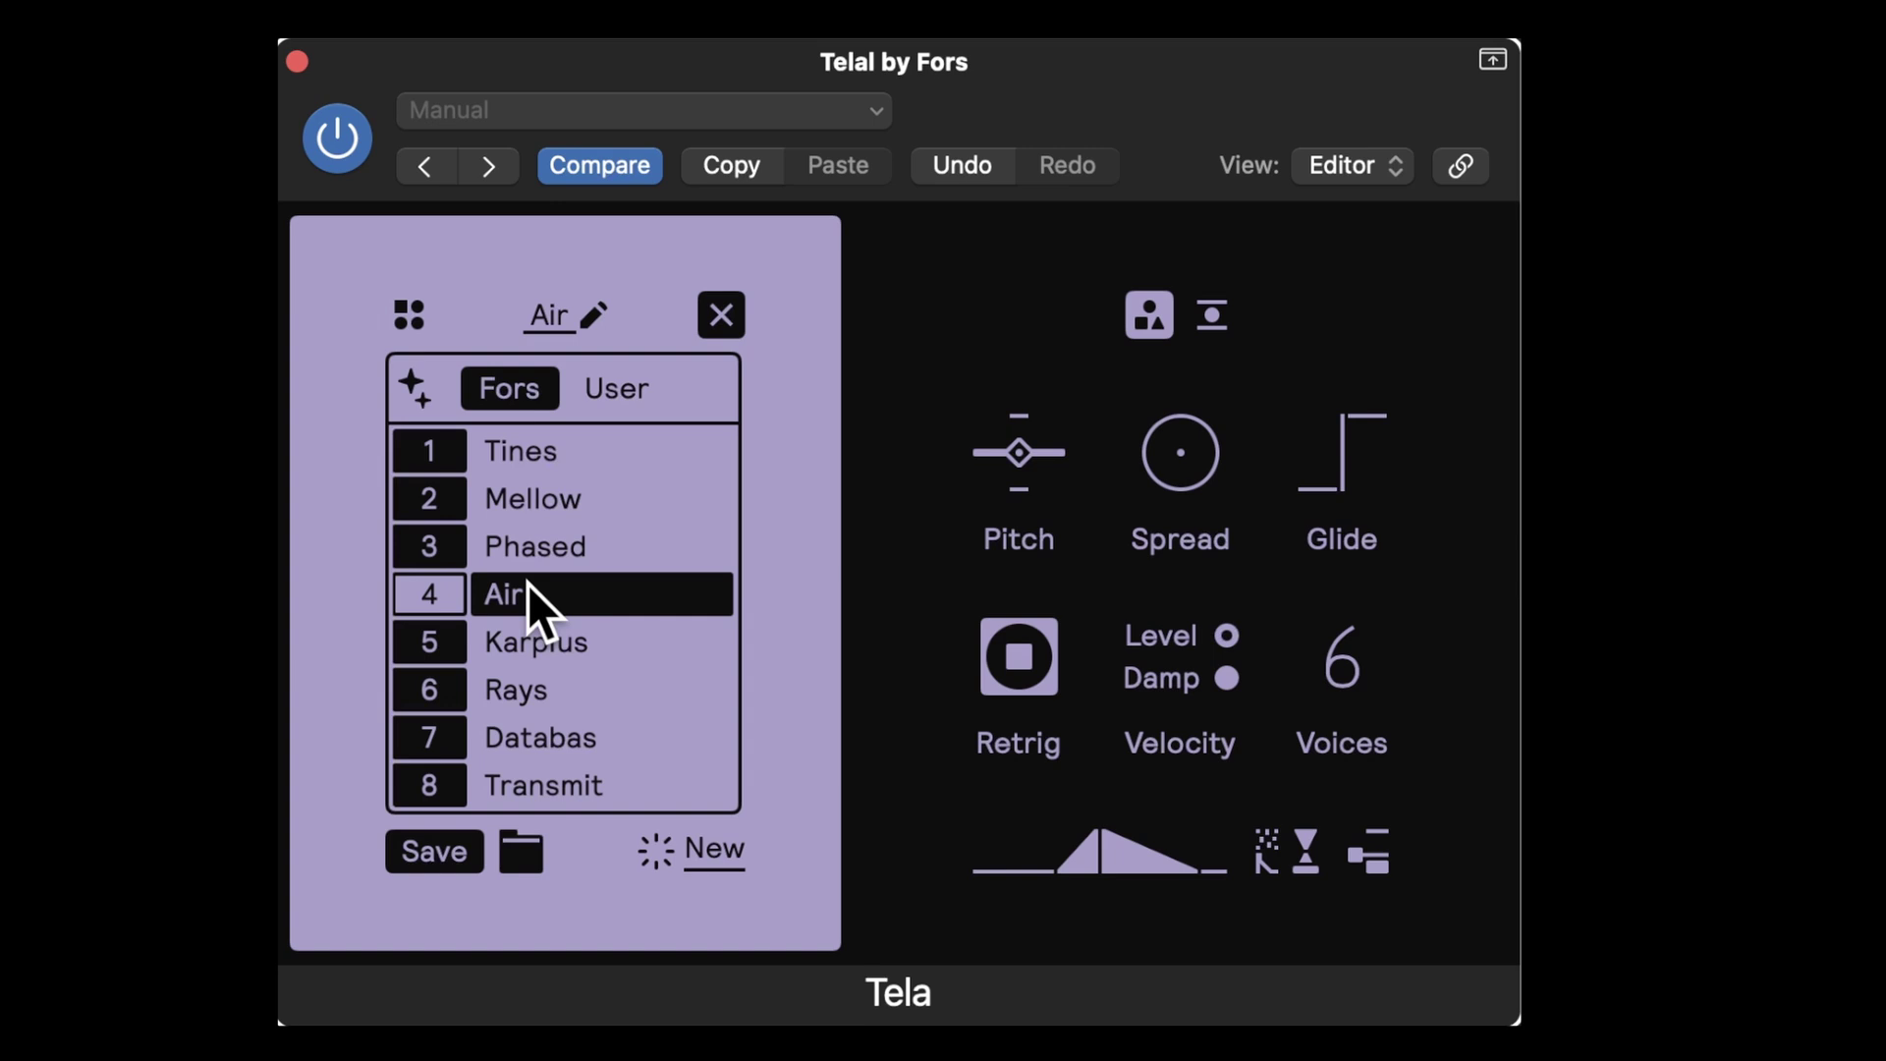
left_click(533, 736)
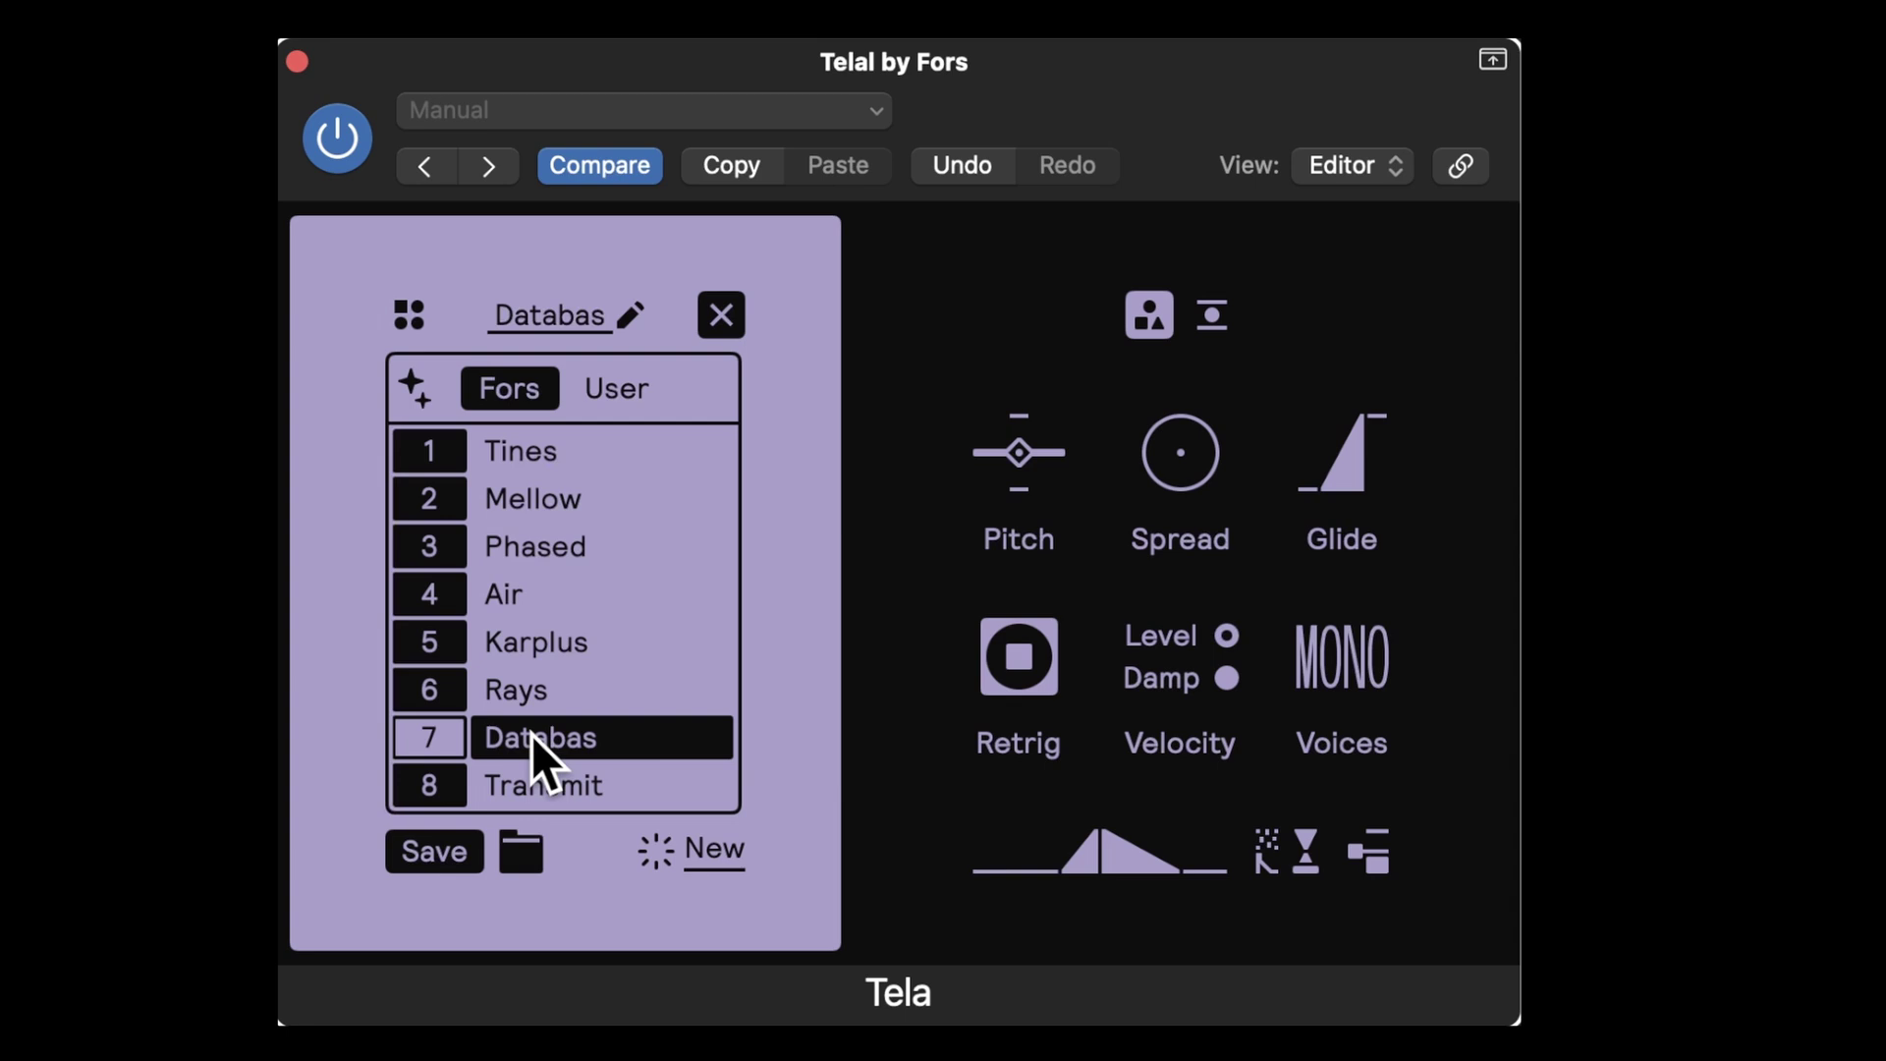
left_click(549, 784)
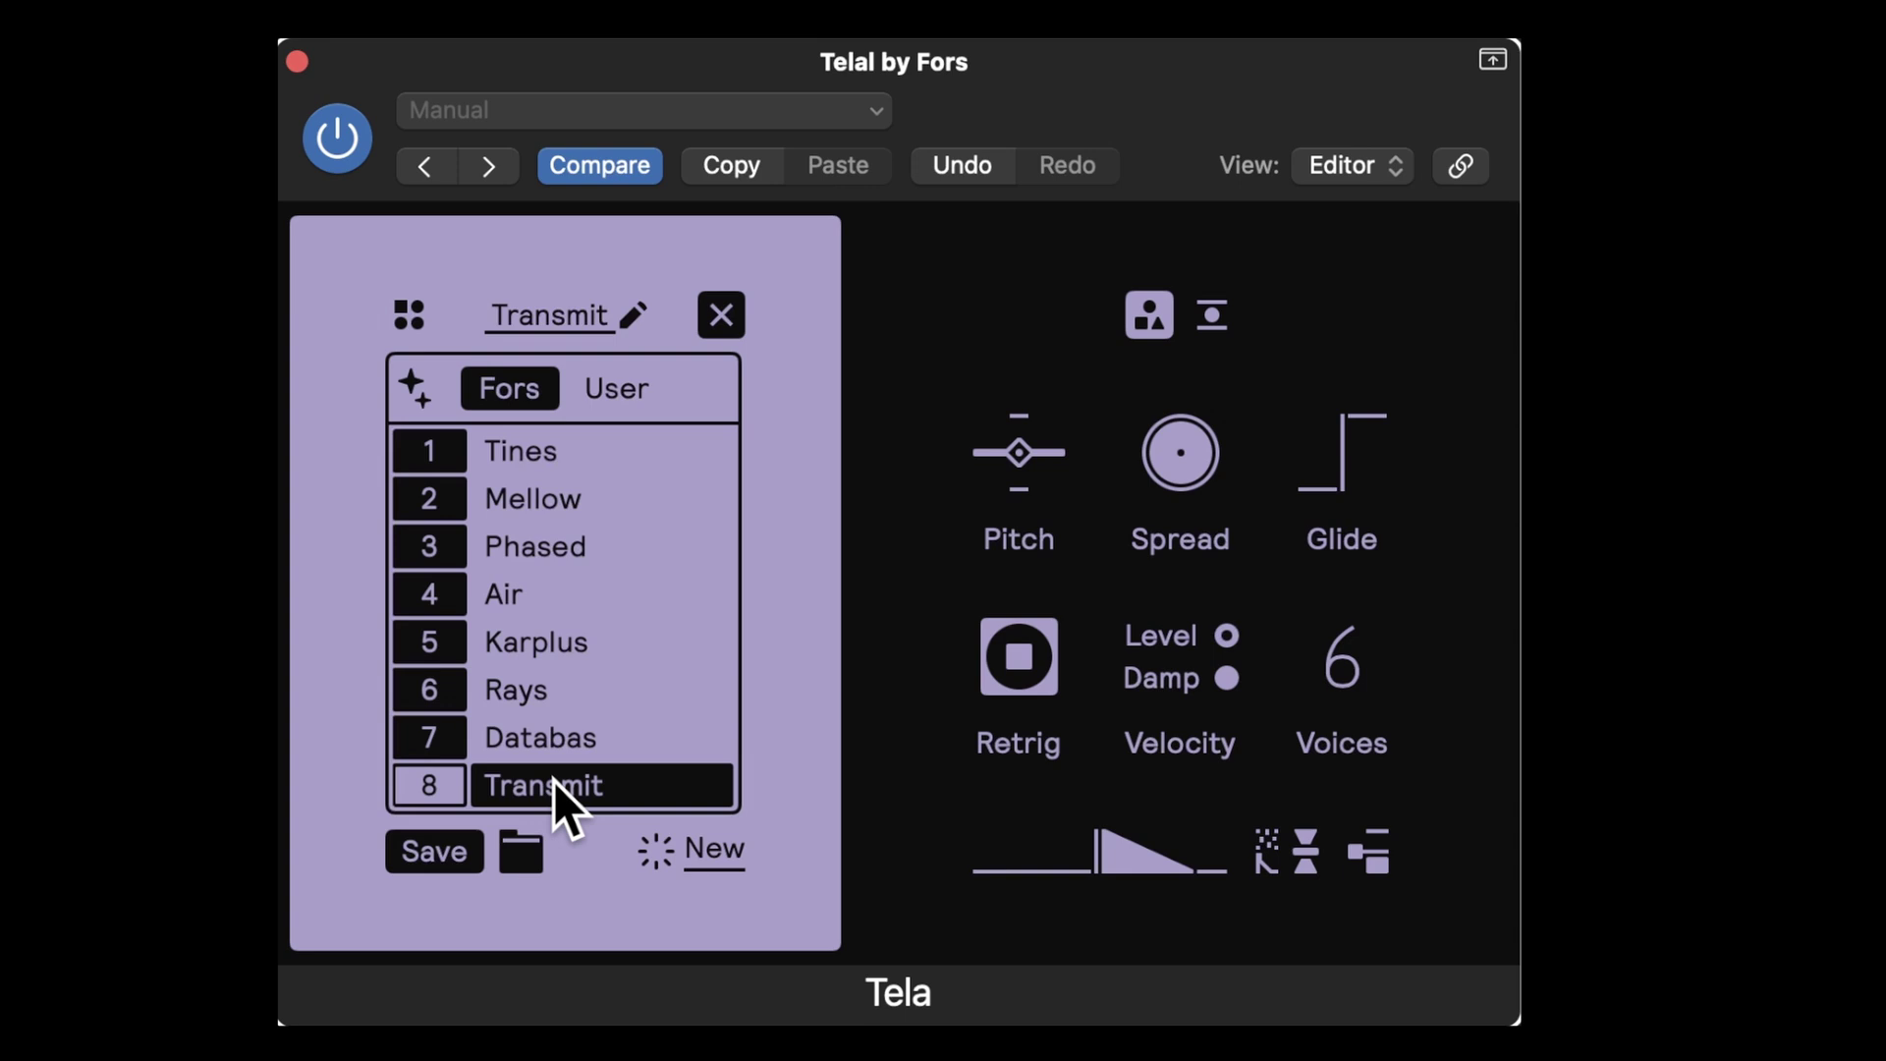
Load the factory presets Bootup, Doom, Stucco and Neuro in turn, ending on Glitter
scroll(554, 747, "down", 3)
left_click(562, 623)
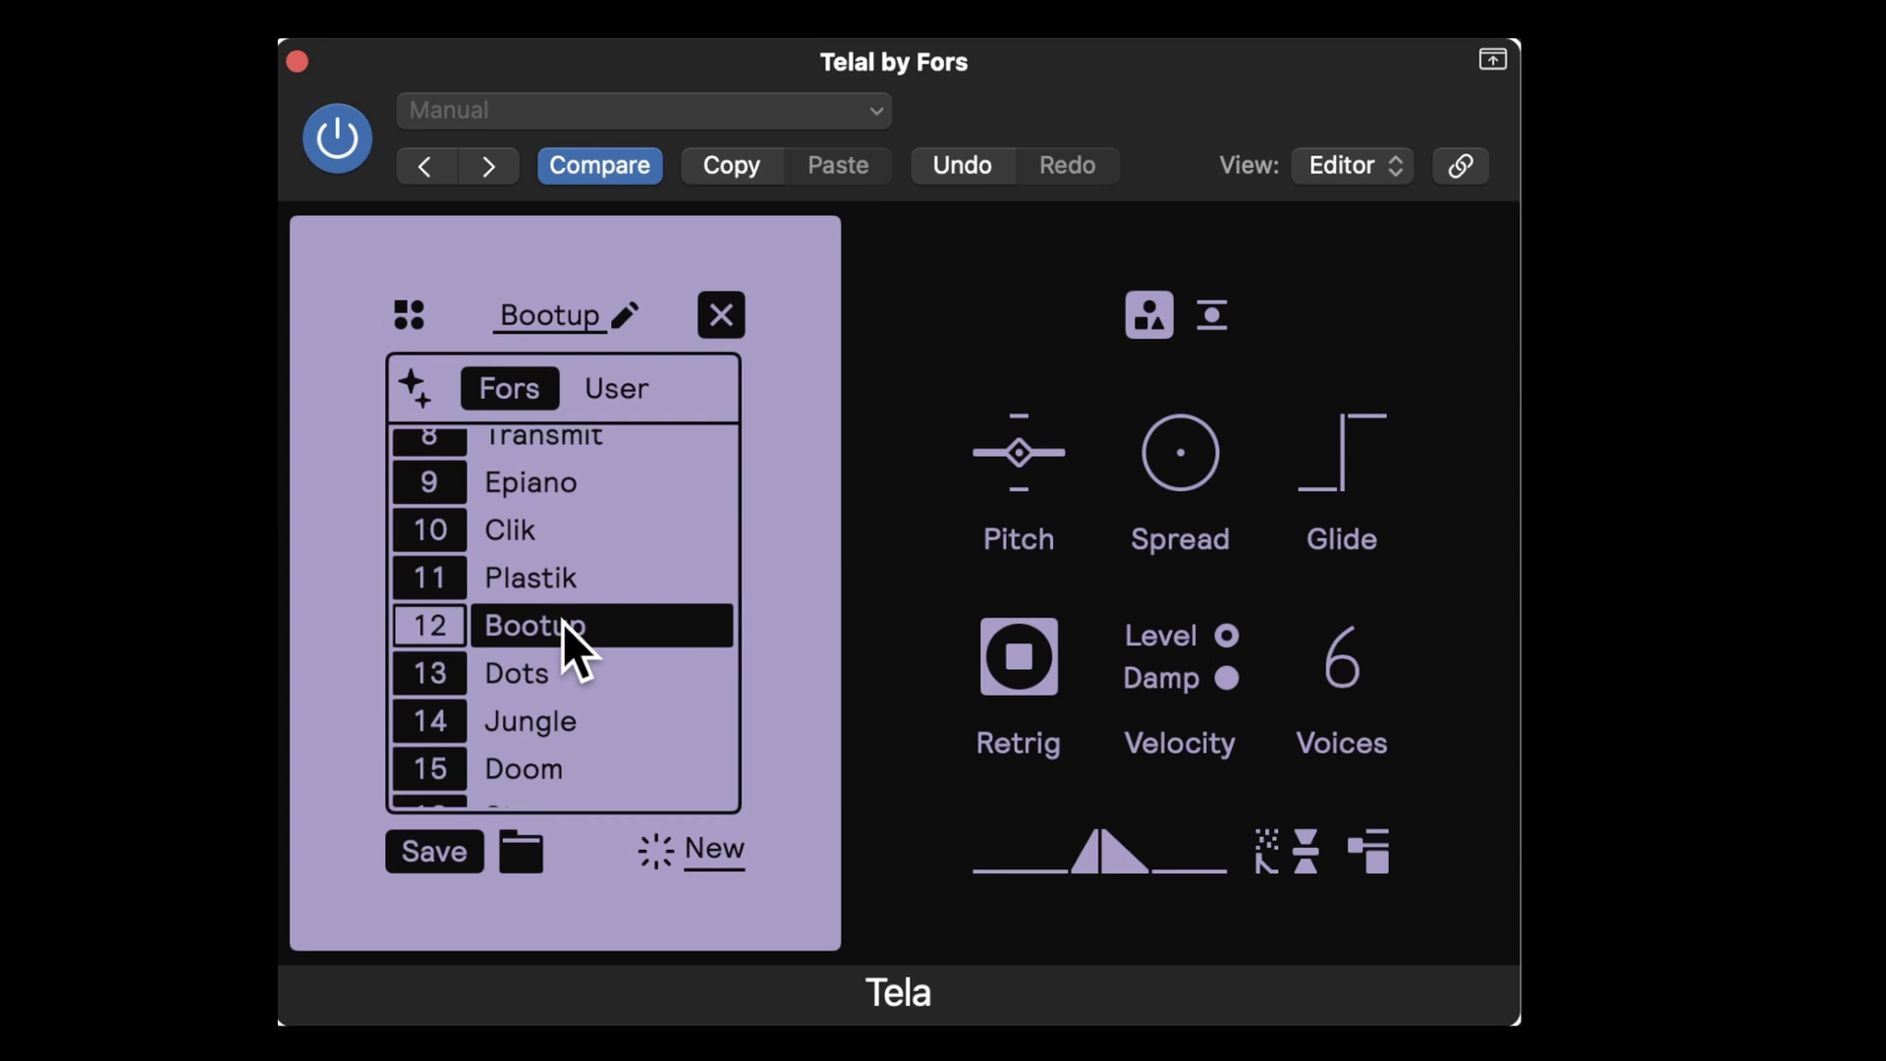
left_click(532, 758)
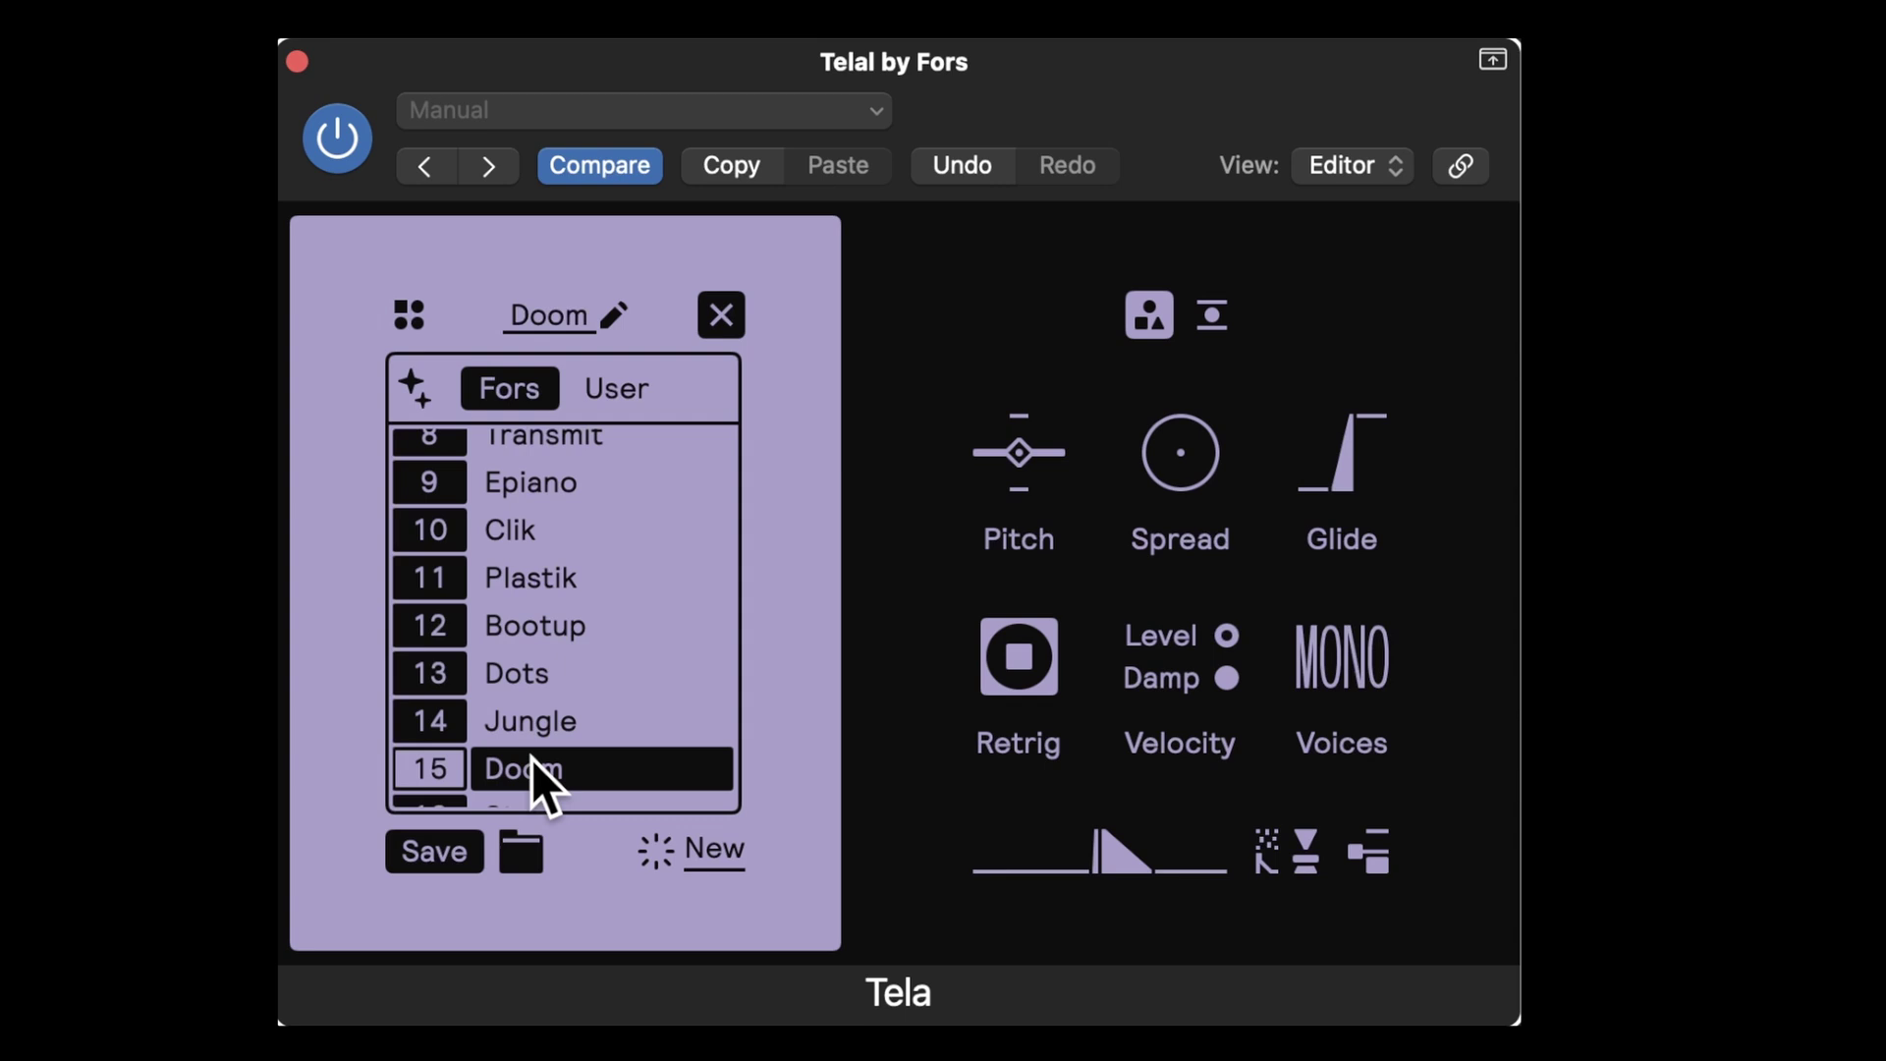
scroll(567, 609, "down", 3)
left_click(568, 532)
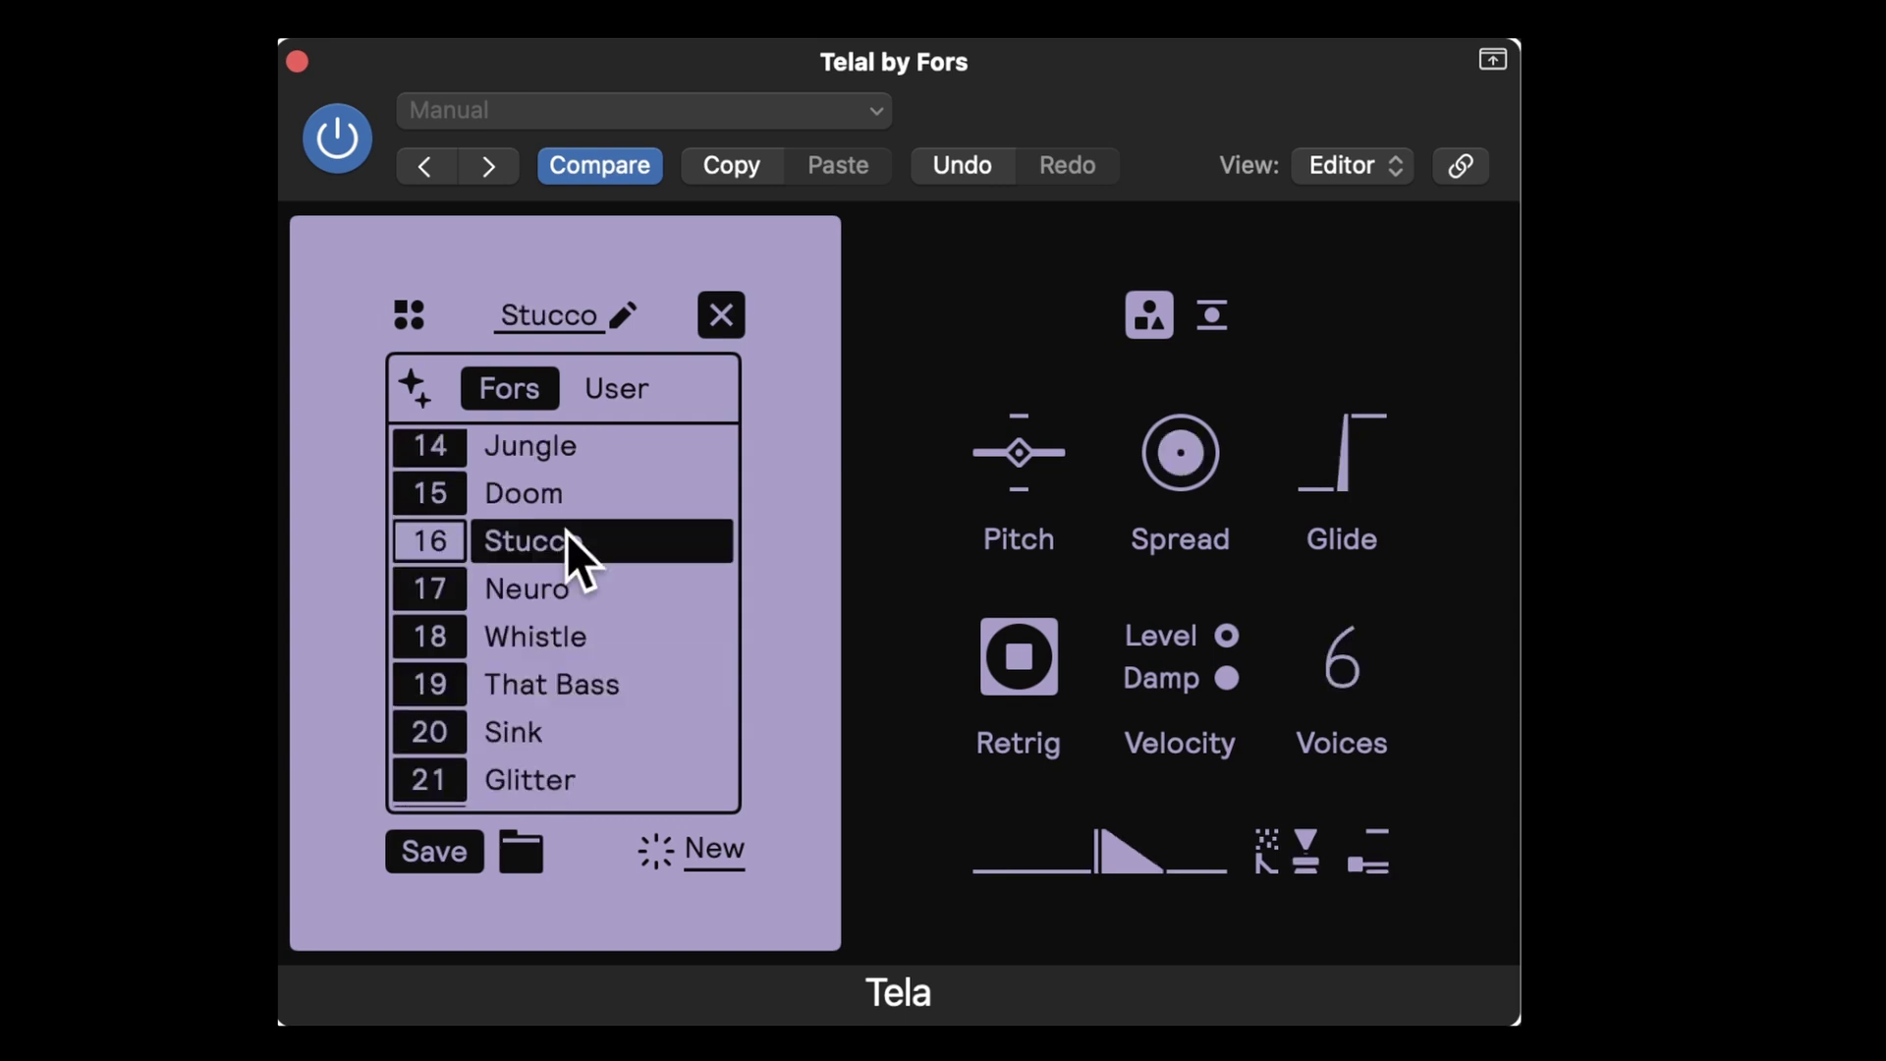
left_click(544, 594)
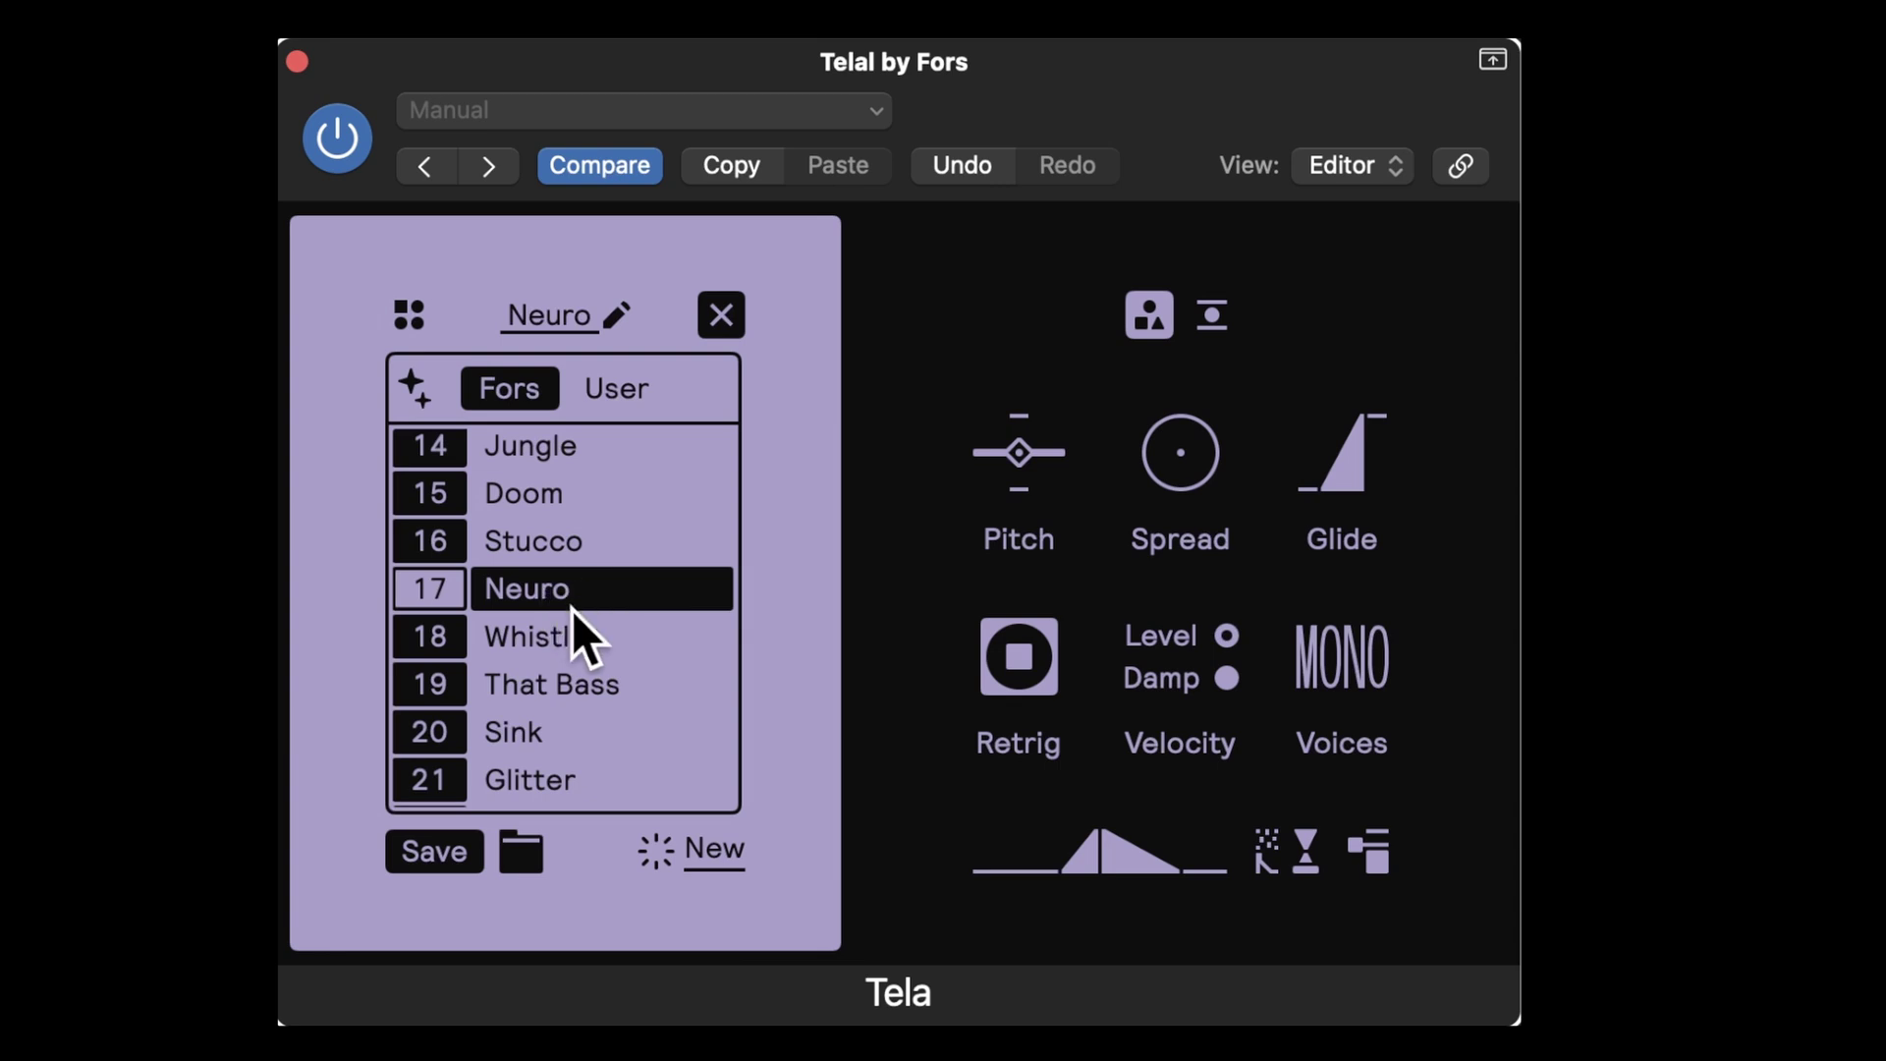
left_click(522, 780)
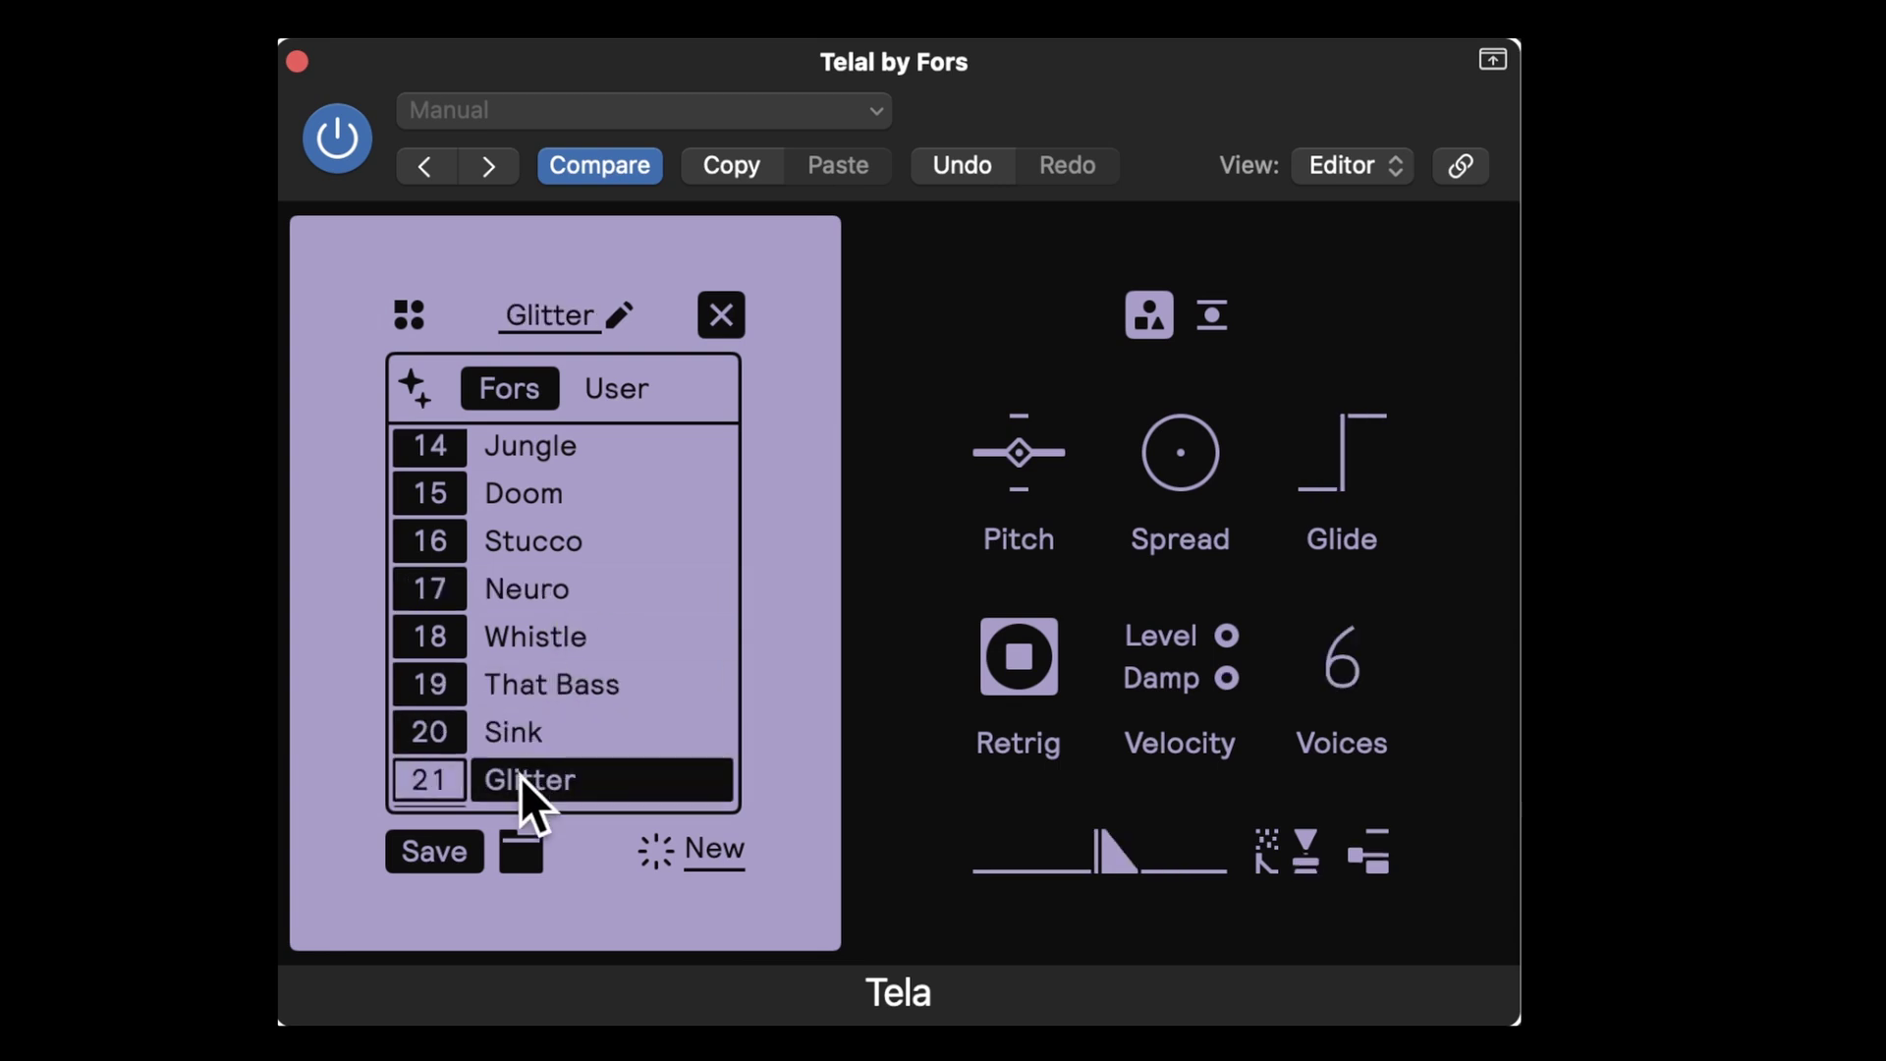